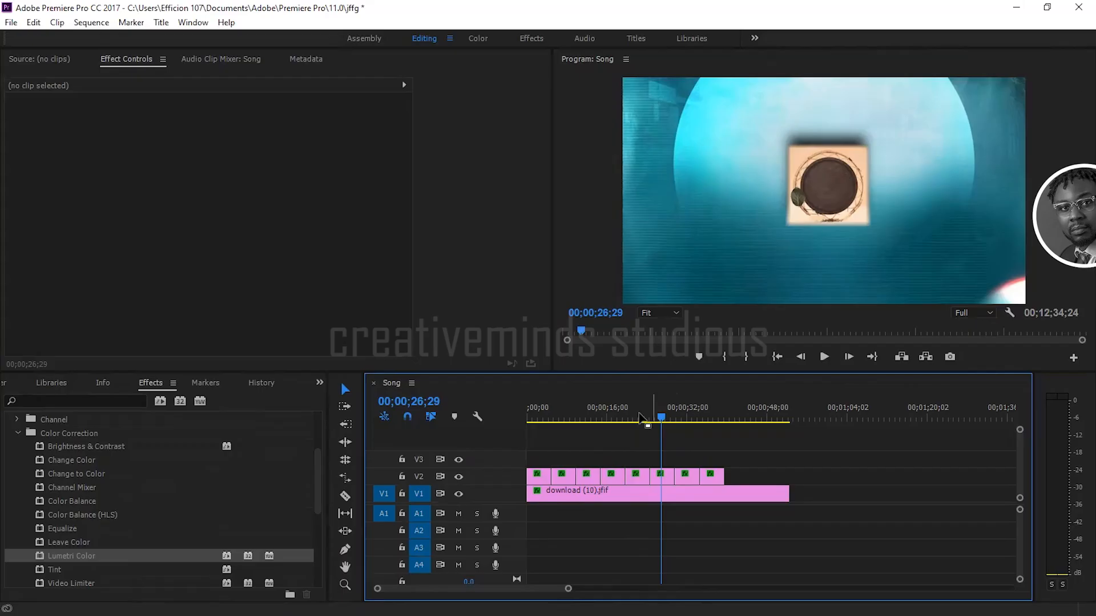
Step: Play the sequence from the start and examine the second V2 clip's Position keyframe animation
left_click_drag(659, 417, 530, 419)
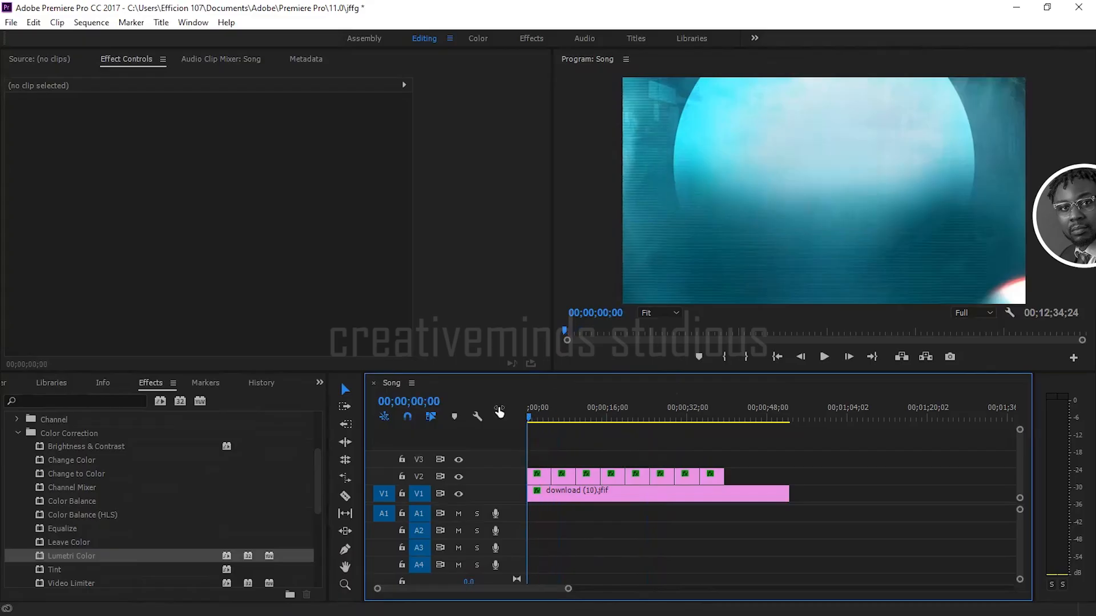
key("space")
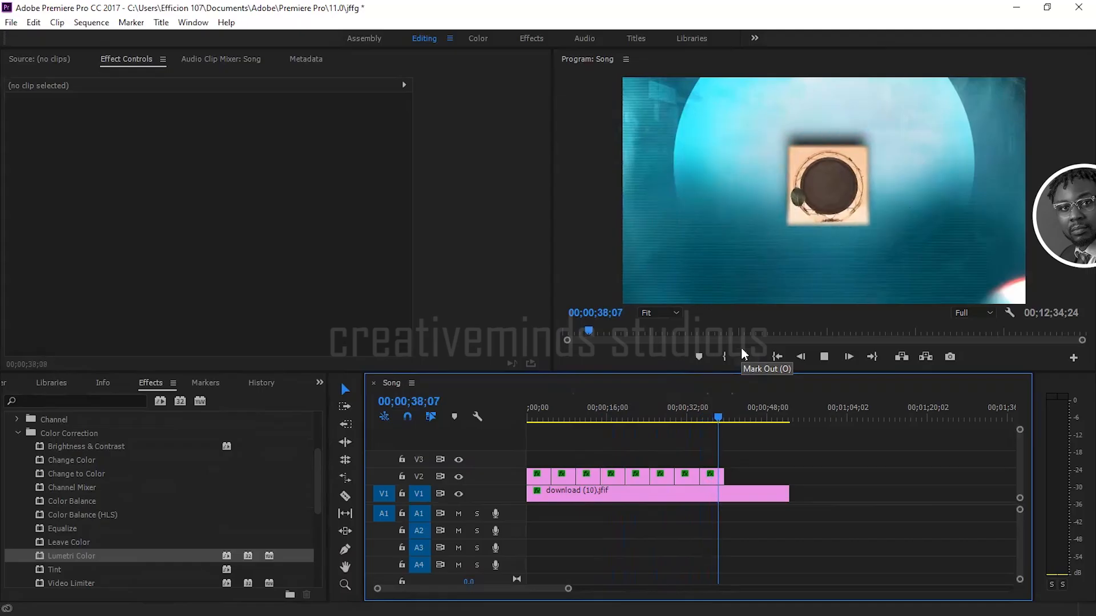
left_click(560, 413)
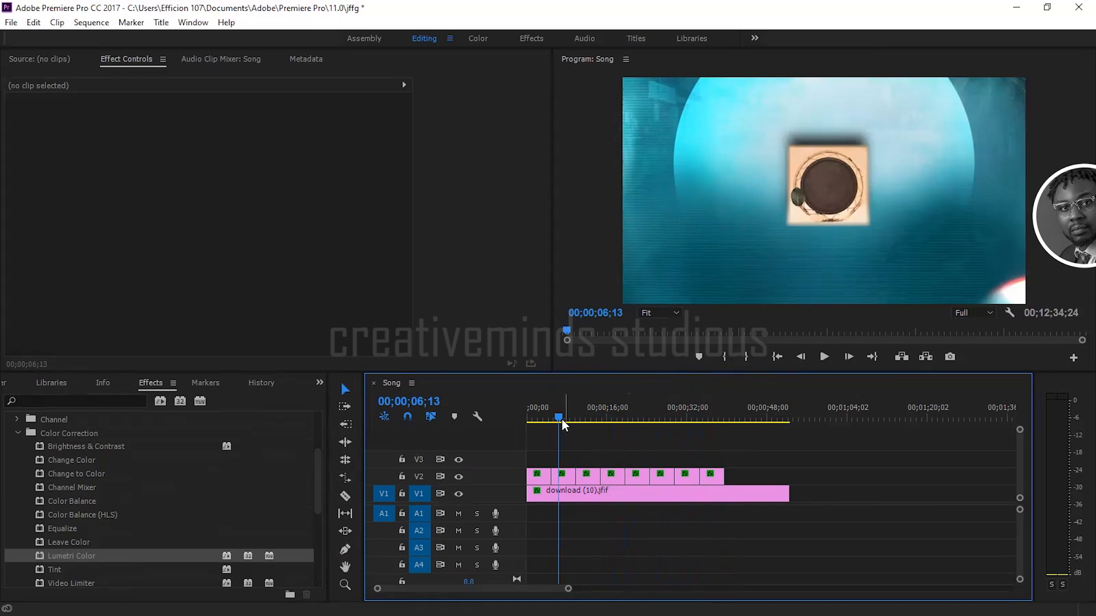
left_click_drag(560, 416, 574, 417)
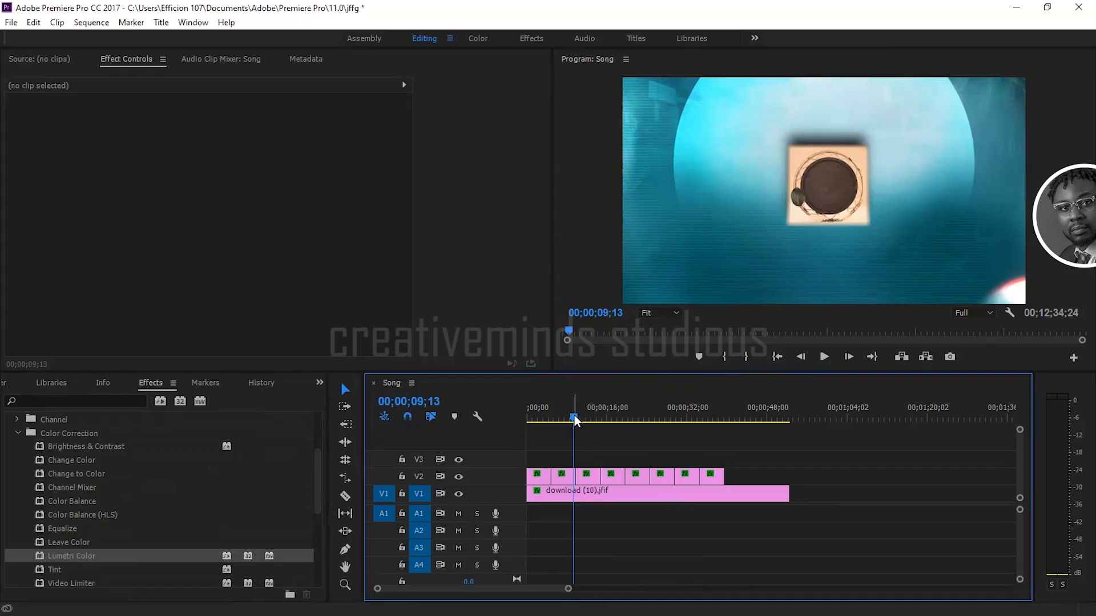
left_click(569, 476)
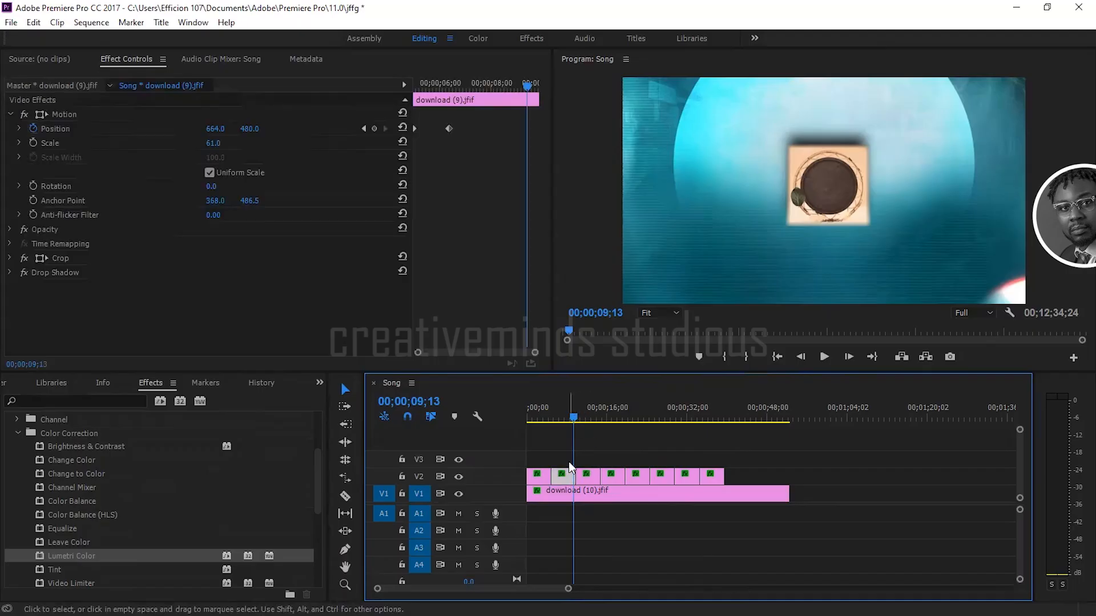
left_click_drag(574, 417, 570, 417)
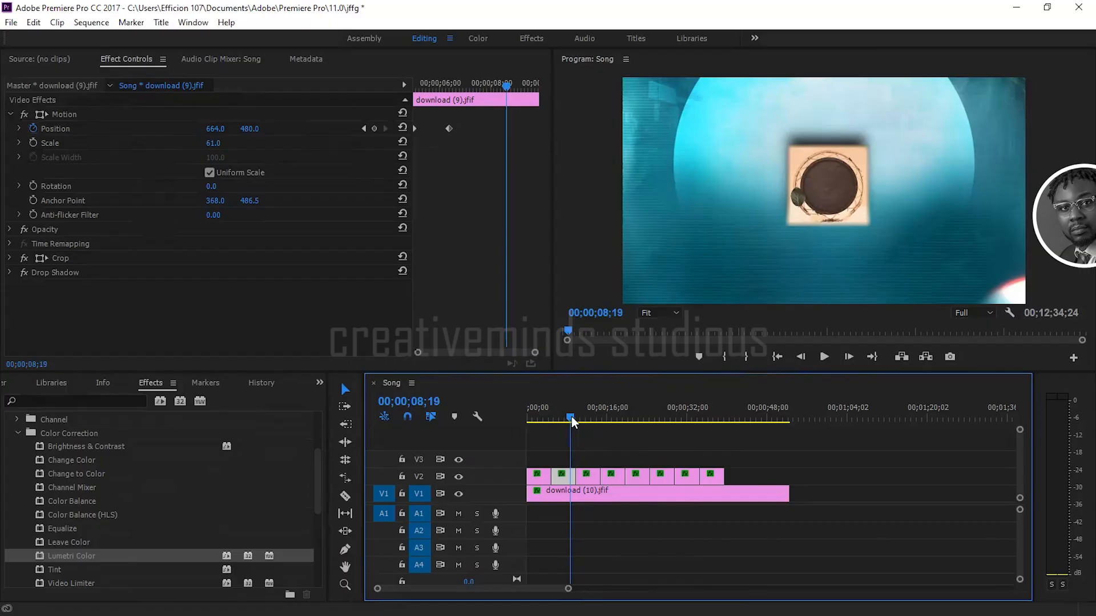
left_click_drag(571, 416, 566, 416)
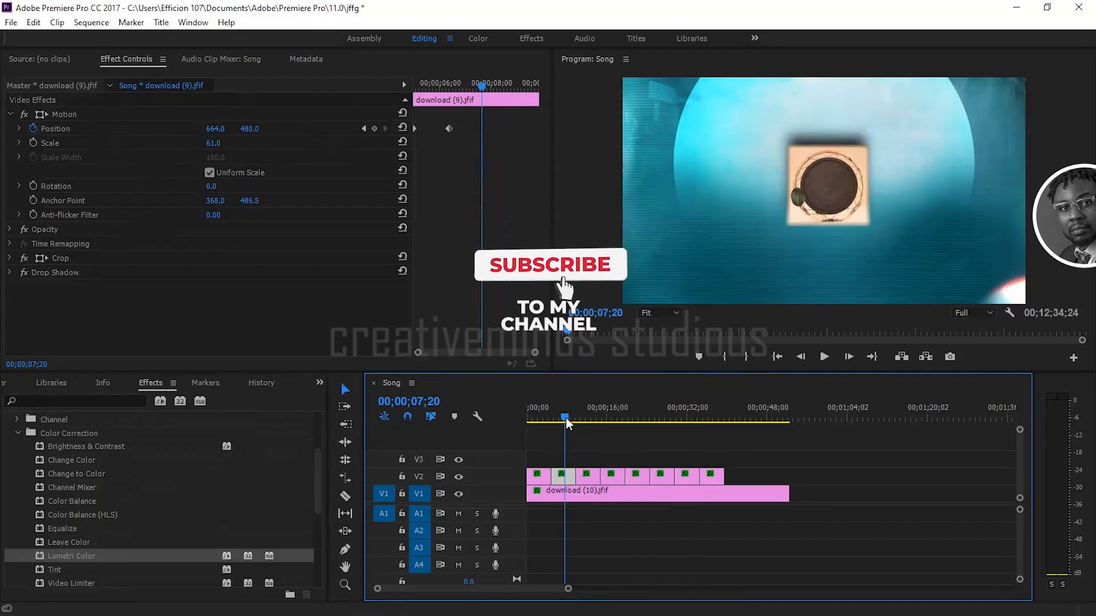
left_click(566, 419)
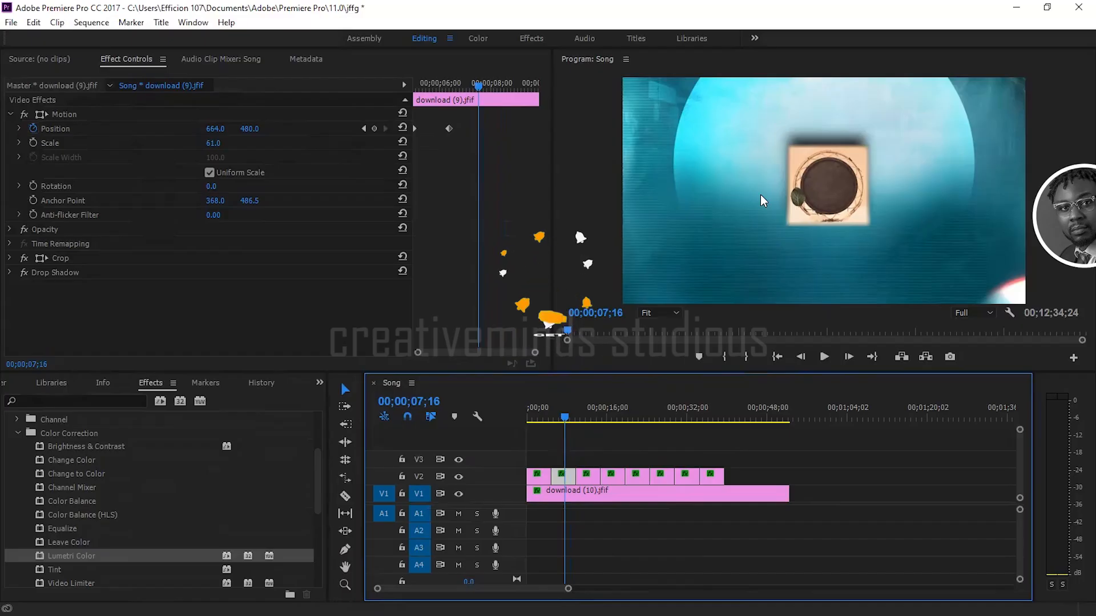
left_click(562, 416)
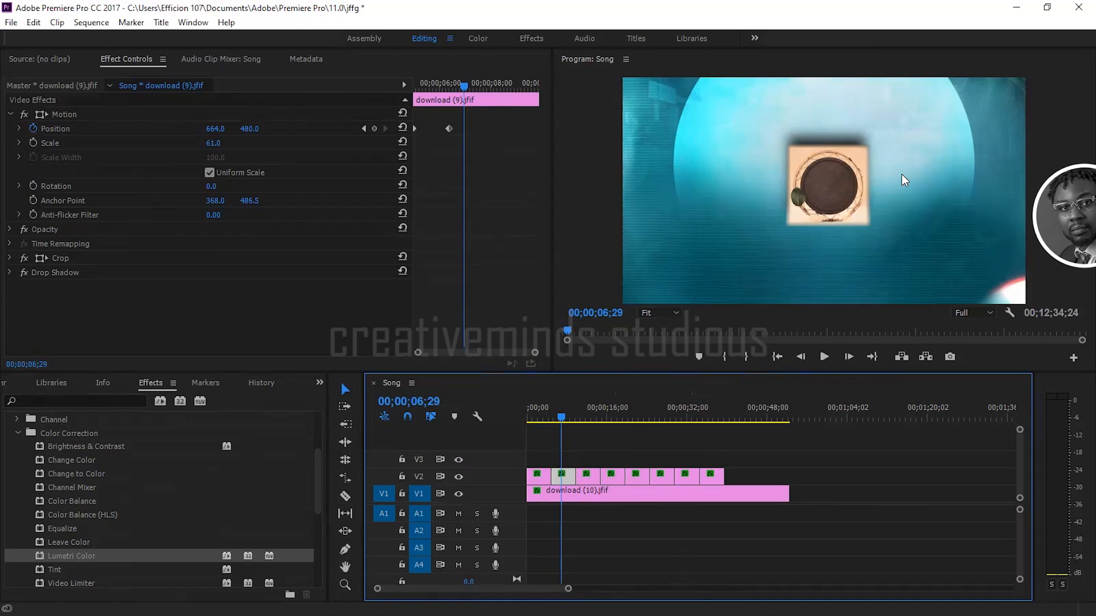
left_click(562, 417)
left_click_drag(564, 416, 559, 417)
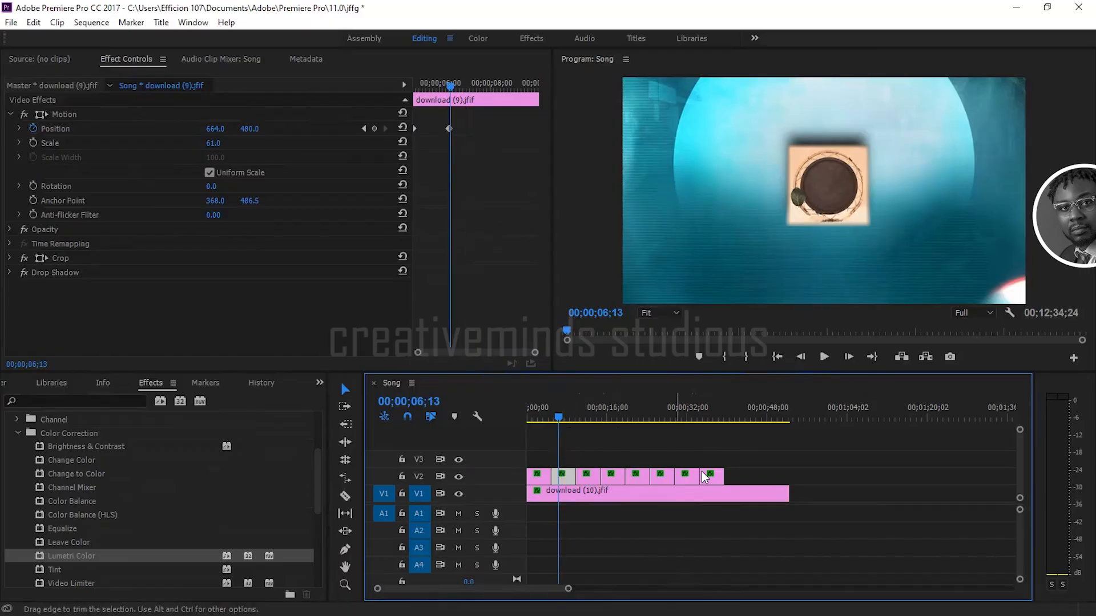
mouse_move(558, 419)
left_mouse_down()
mouse_move(535, 417)
mouse_move(564, 419)
left_mouse_up()
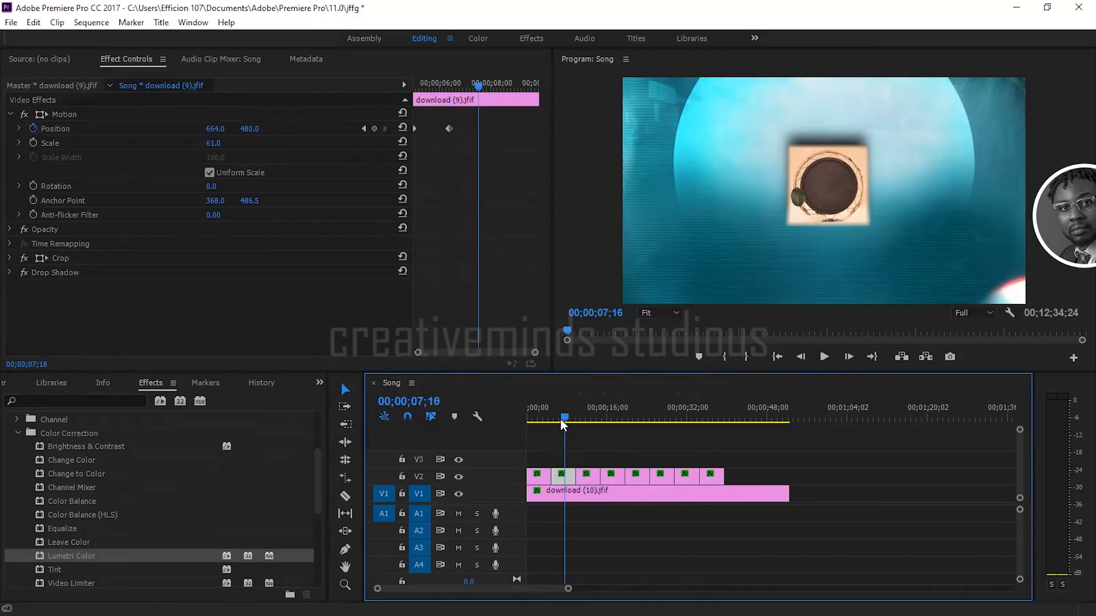
Step: Delete every image clip on V2 except the first, and select the remaining clip to check its motion
left_click_drag(741, 469, 569, 481)
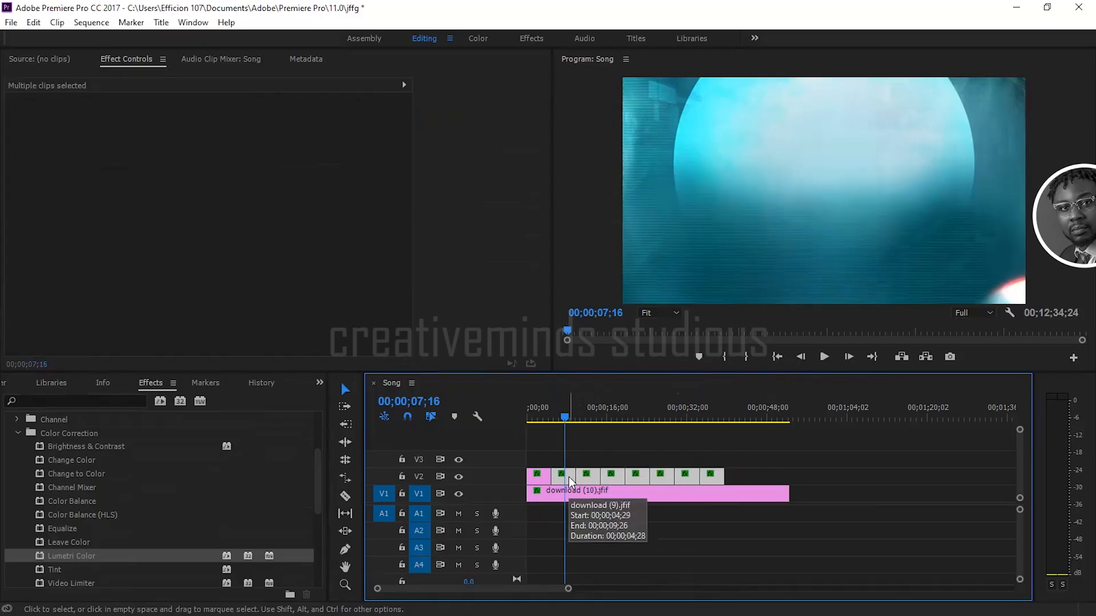
key("Delete")
left_click_drag(564, 419, 541, 419)
left_click(540, 477)
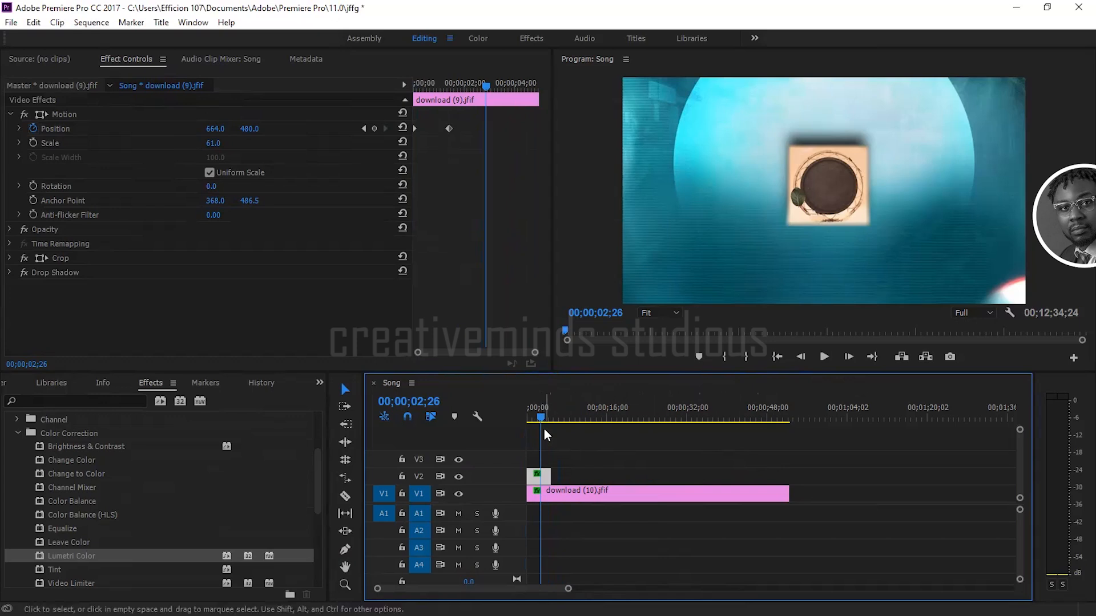
left_click_drag(541, 416, 544, 415)
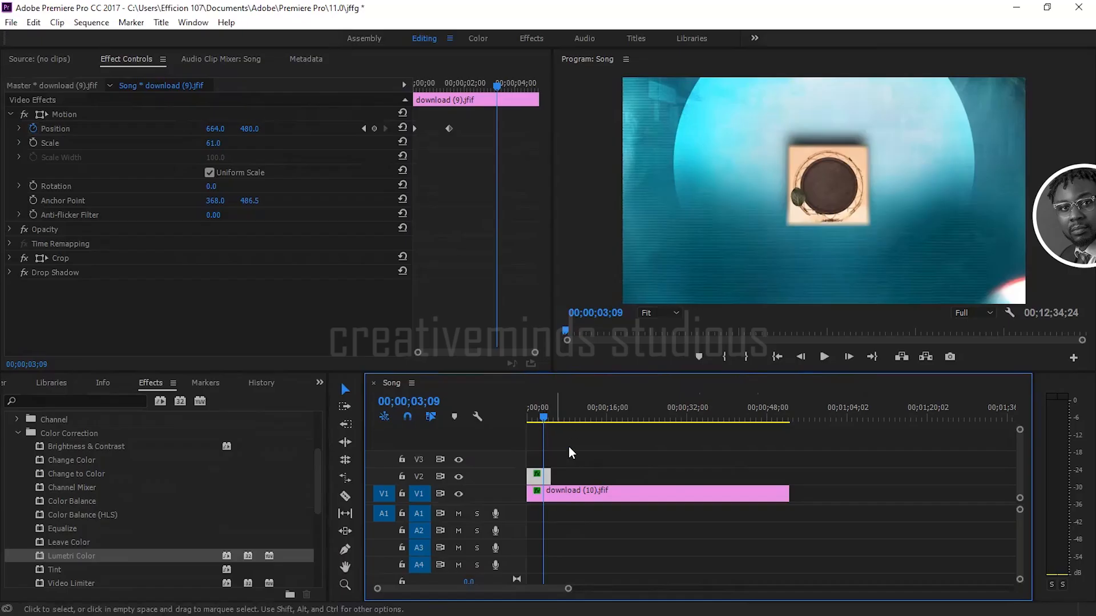
Step: Place the golden shield image from the project on V2 at 00;00;05;10, just after the first clip
left_click_drag(546, 416, 556, 417)
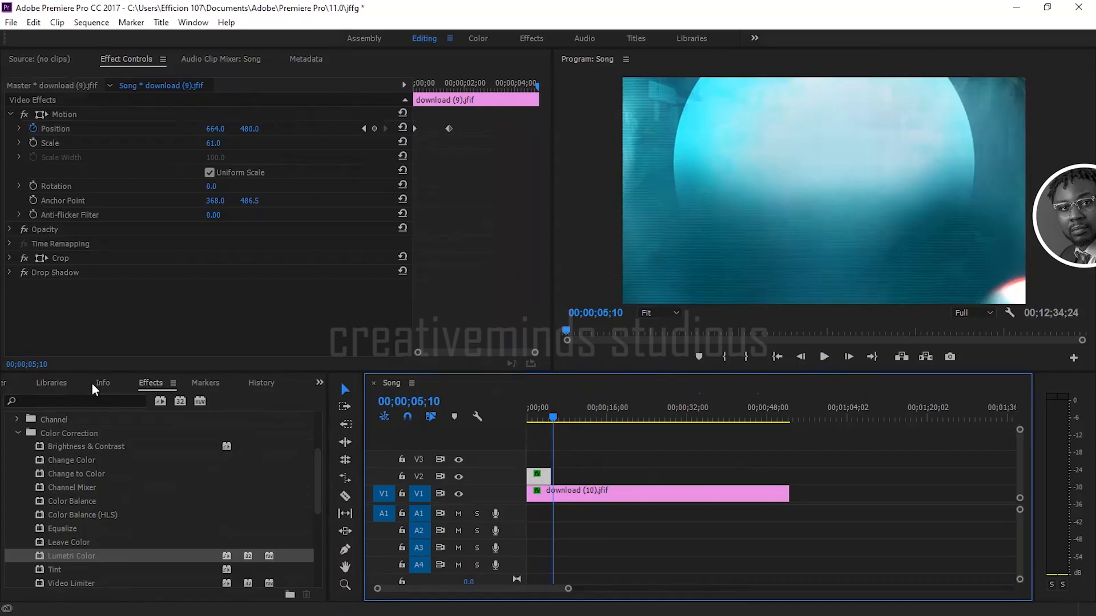
left_click(12, 383)
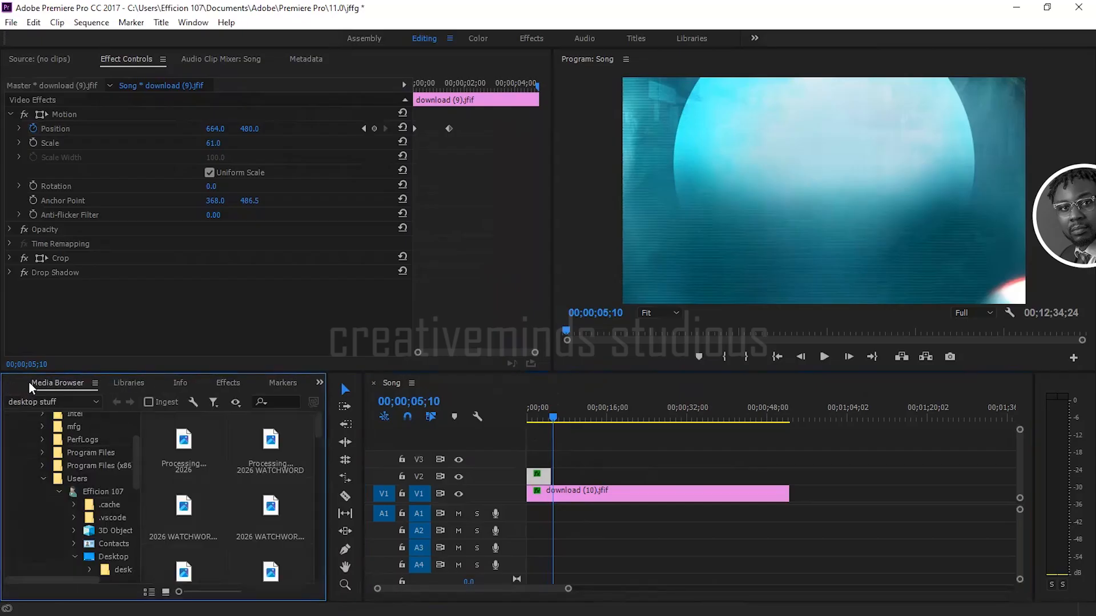
left_click(16, 383)
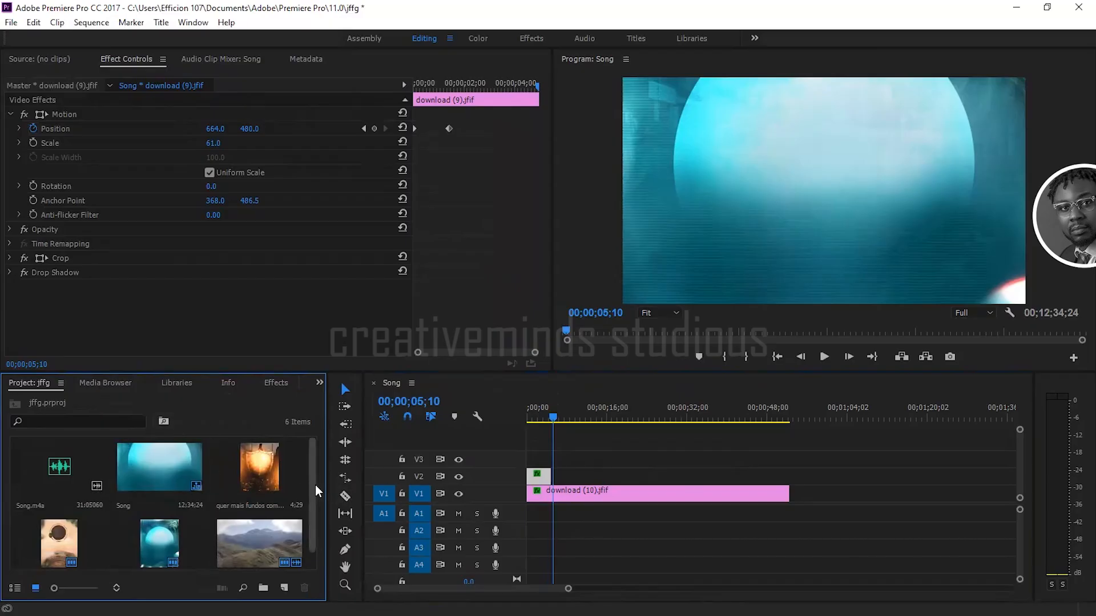
left_click_drag(316, 485, 314, 498)
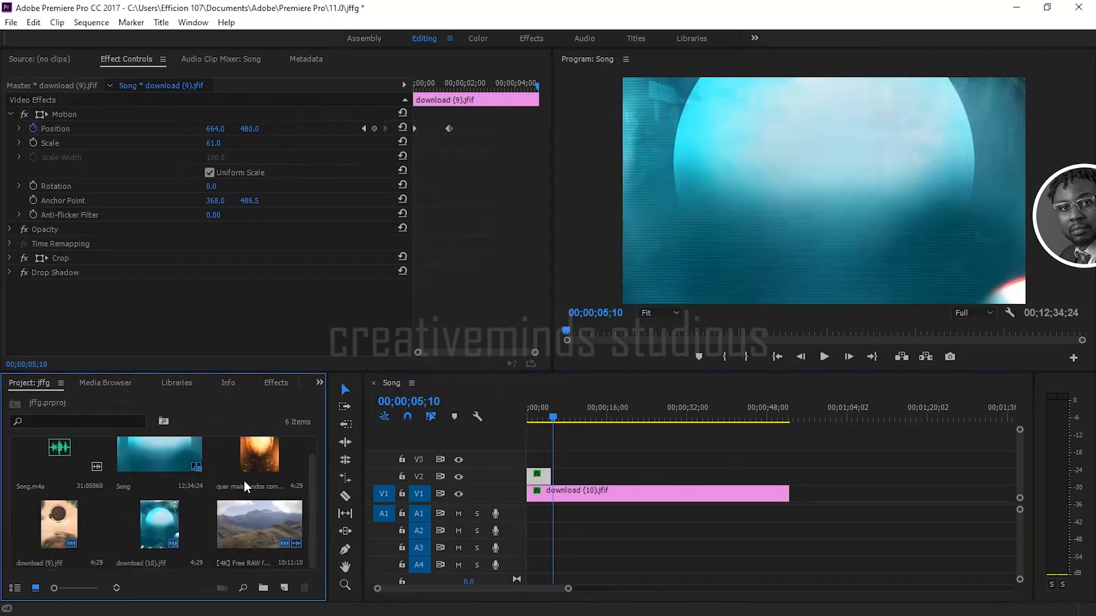
left_click_drag(255, 454, 558, 474)
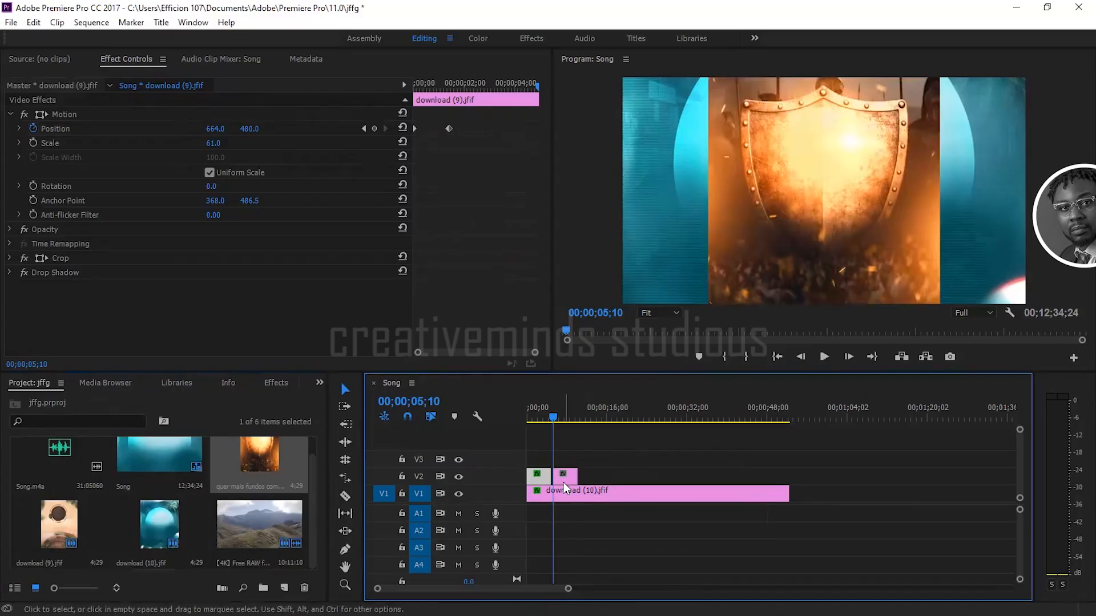
Step: Scale the shield image clip down to 35
left_click(568, 477)
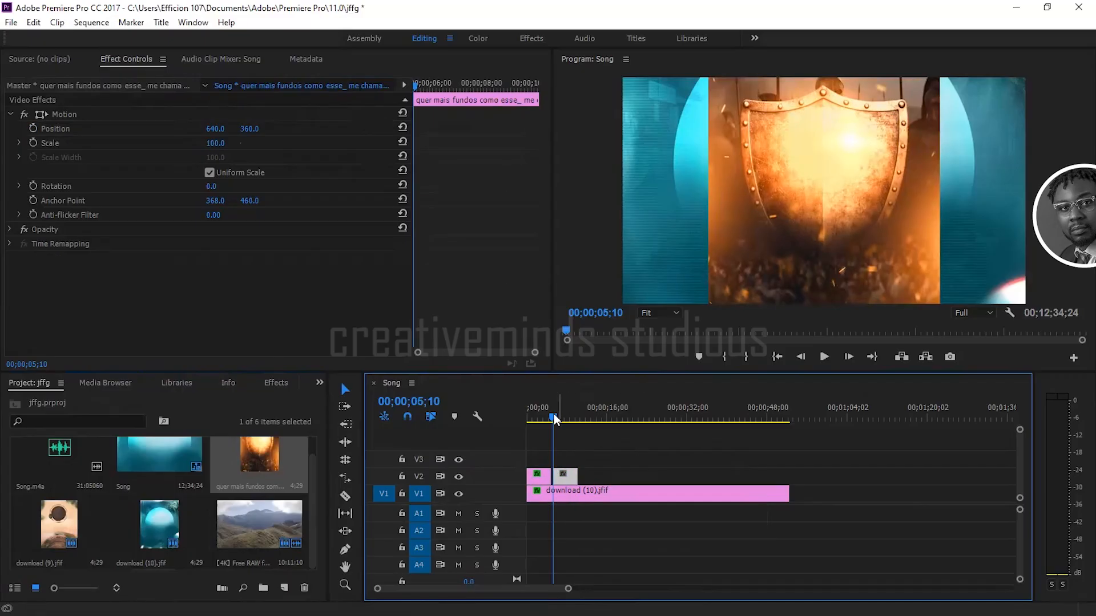
left_click_drag(553, 417, 560, 417)
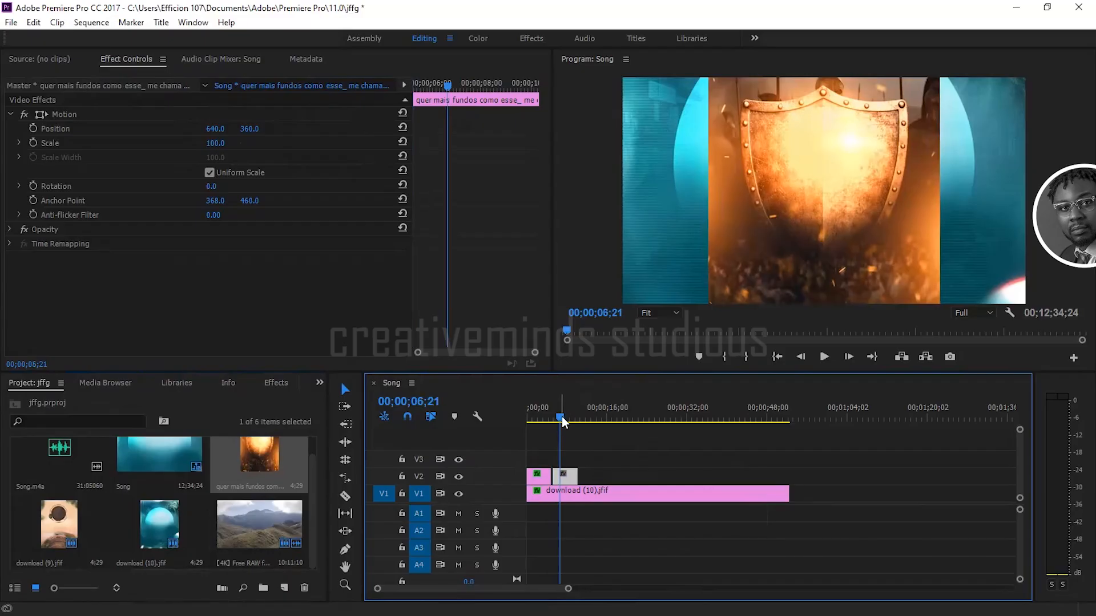
mouse_move(215, 143)
left_mouse_down()
mouse_move(178, 143)
mouse_move(224, 146)
left_mouse_up()
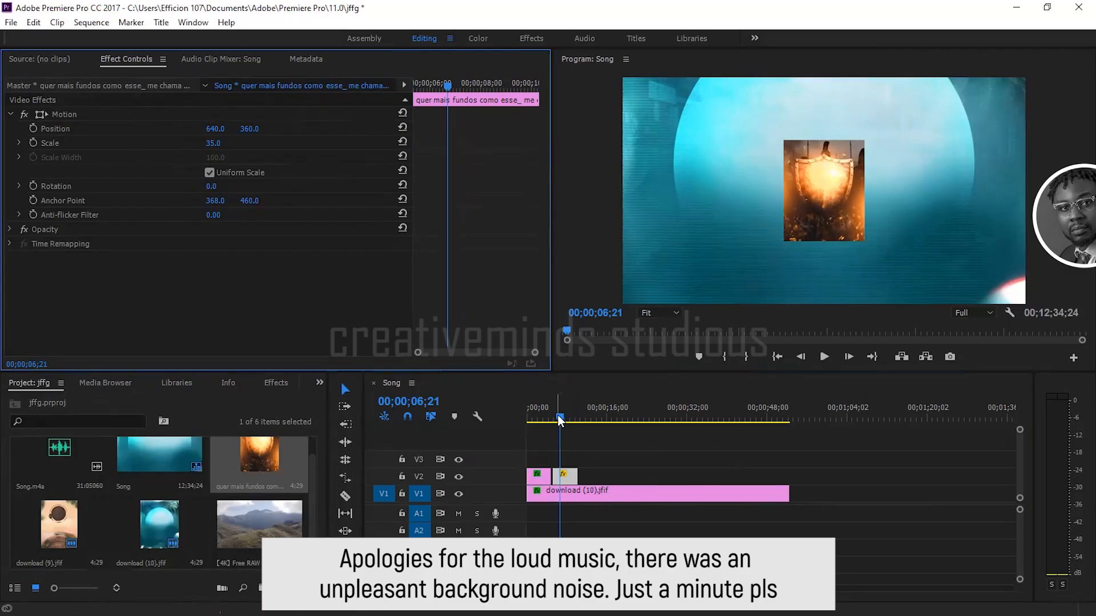
left_click_drag(562, 418, 559, 417)
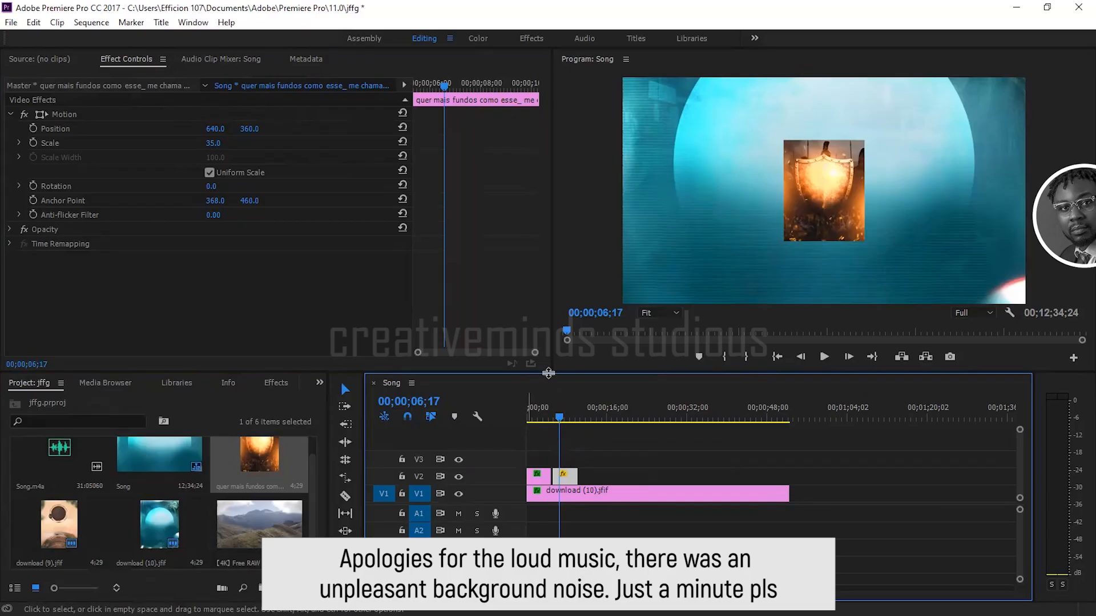
left_click(558, 417)
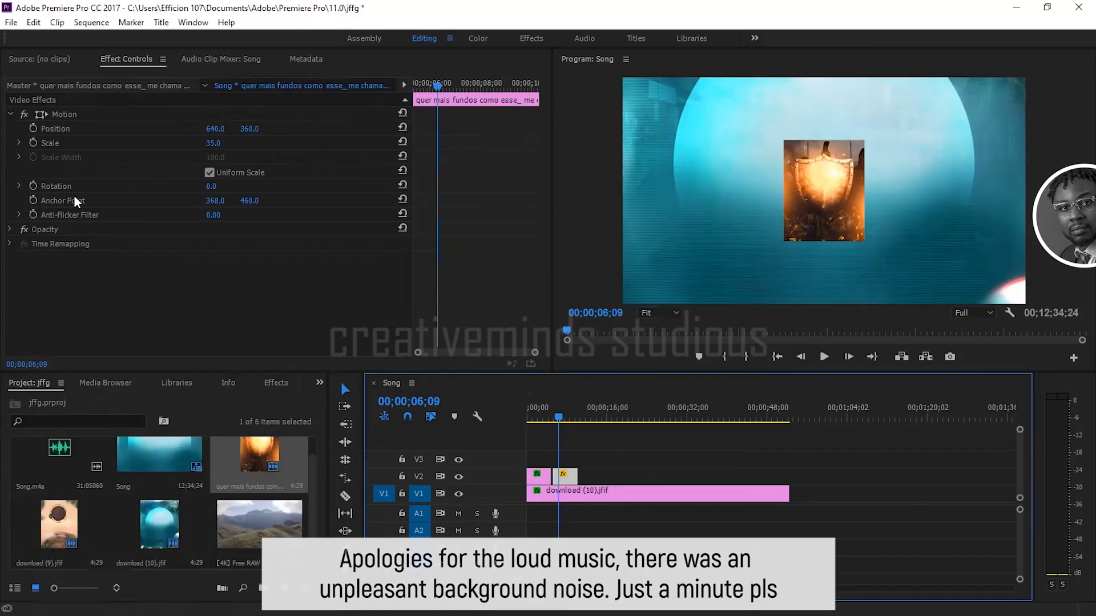
left_click(439, 85)
key("Left")
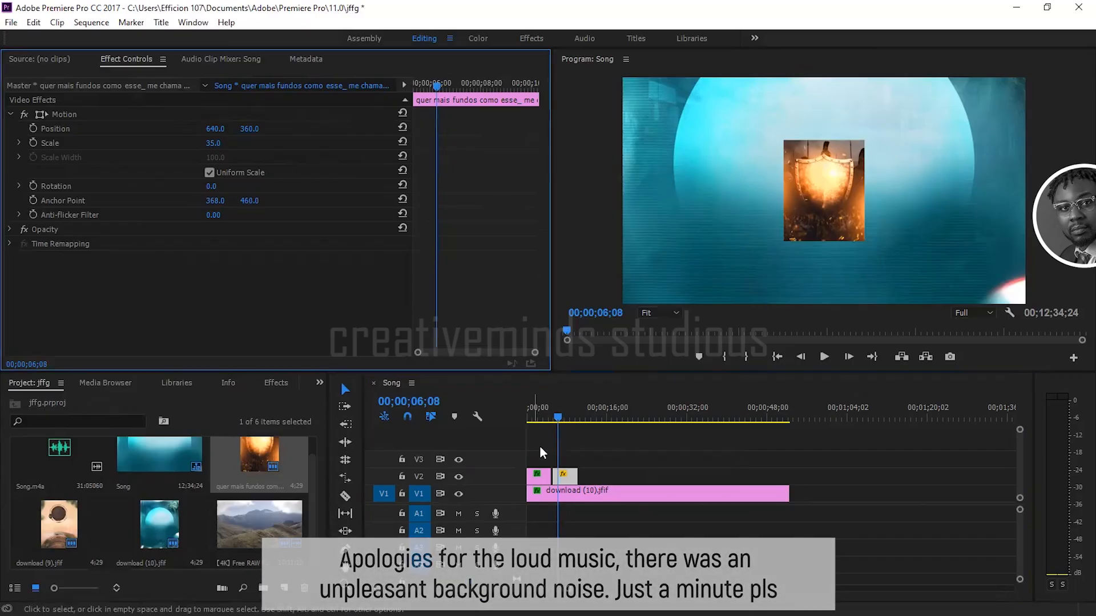
left_click(566, 475)
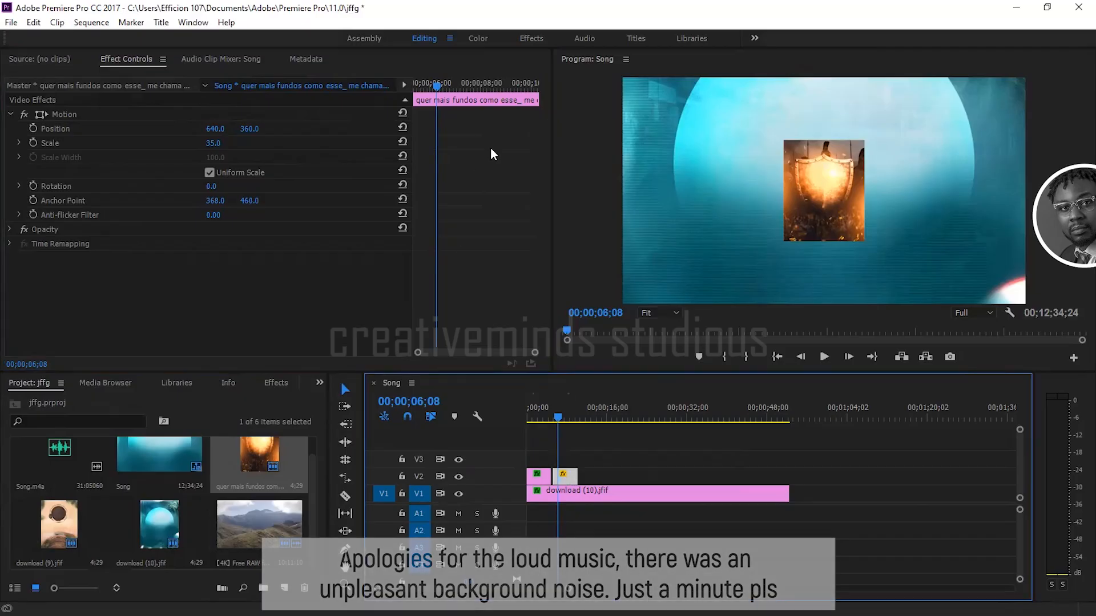
Step: Set the shield clip's Scale to 0 at its start, 00;00;05;10, and enable keyframing for Scale there
left_click_drag(437, 85, 414, 87)
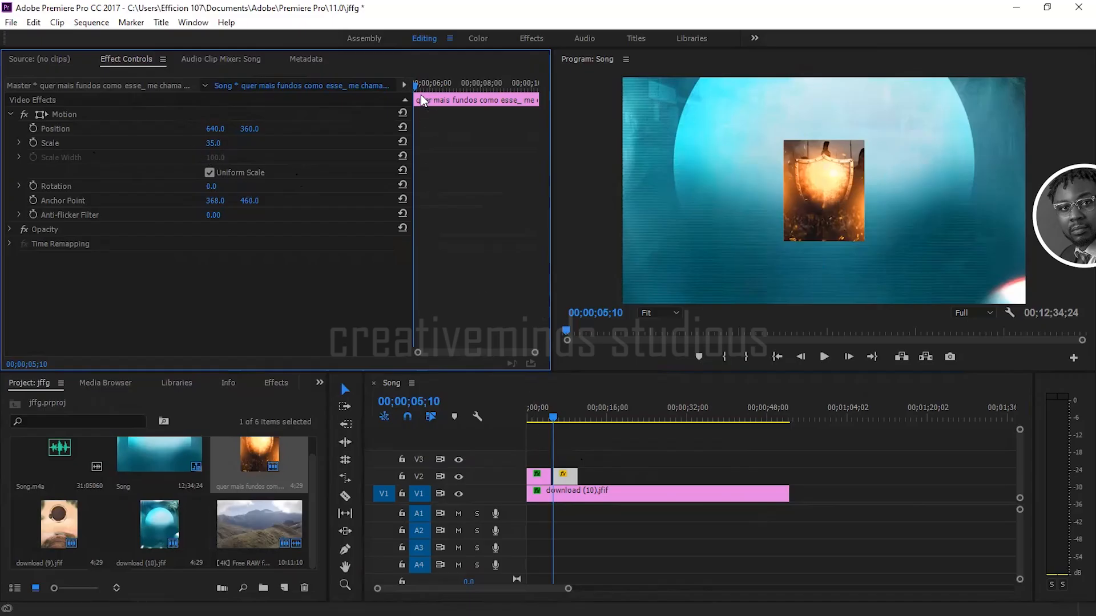
left_click(212, 143)
type("0")
key("Return")
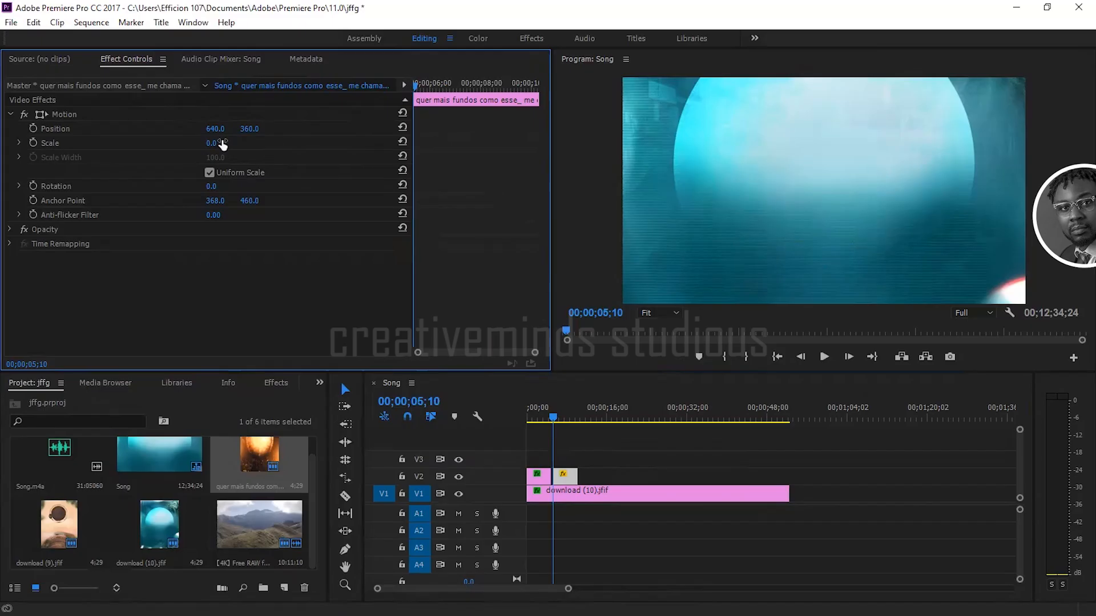
left_click(34, 144)
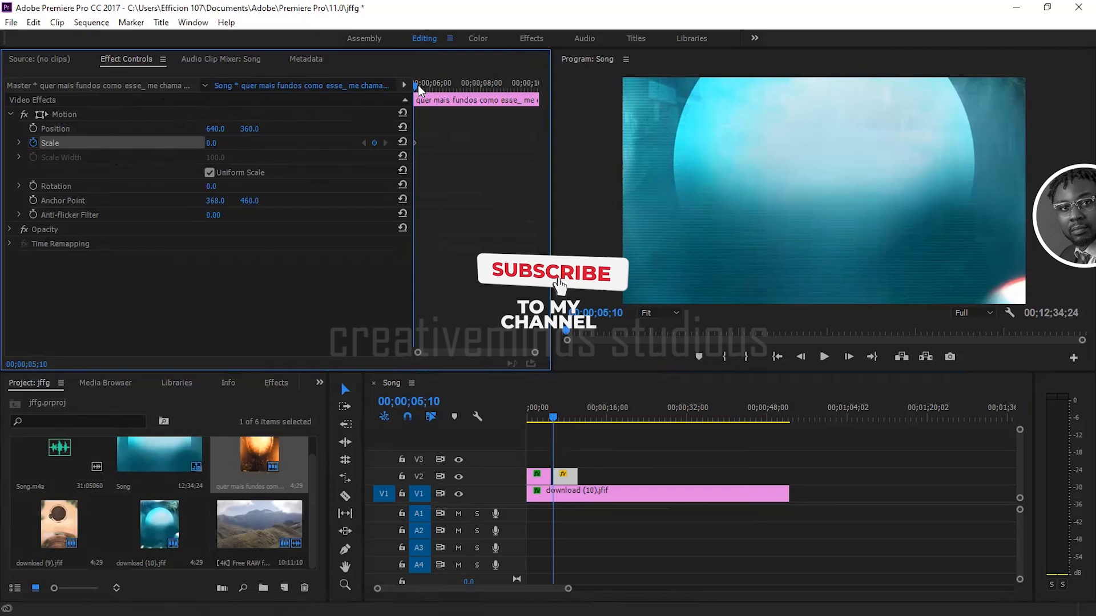
Step: Add a second Scale keyframe of 35 at 00;00;06;08 on the shield clip
left_click_drag(418, 85, 439, 88)
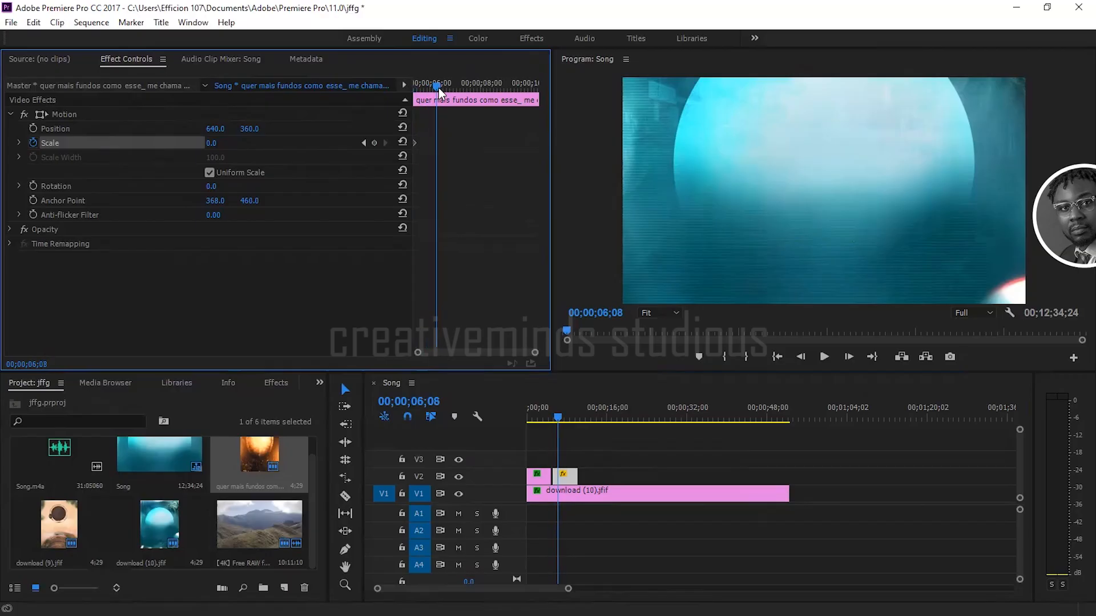
left_click(213, 144)
type("35")
key("Return")
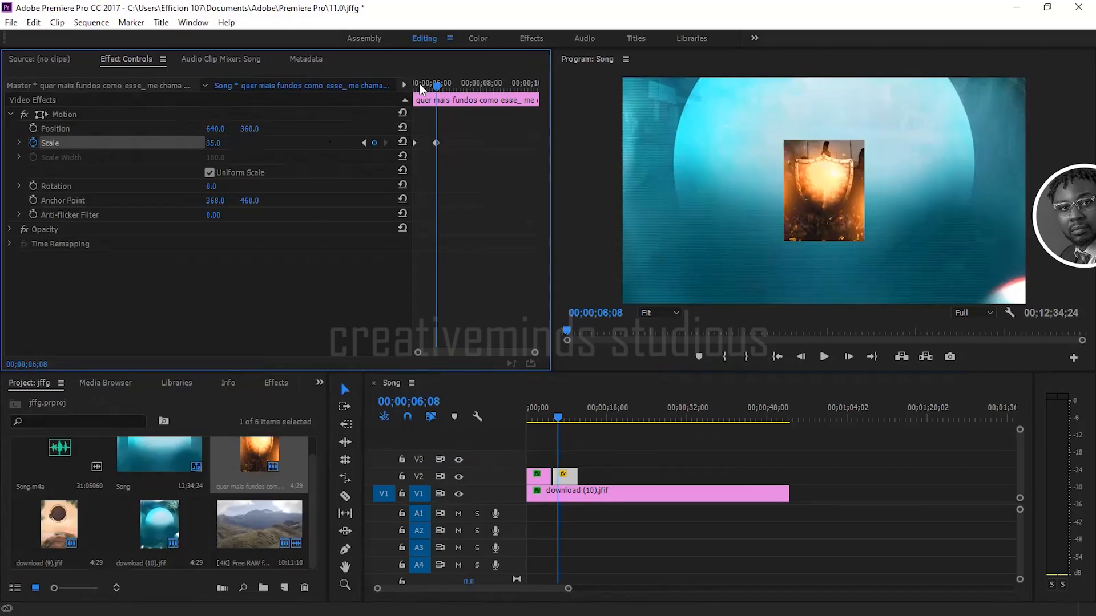
Step: Play the shield clip from its start several times to review the scale-up animation
left_click_drag(417, 83, 404, 84)
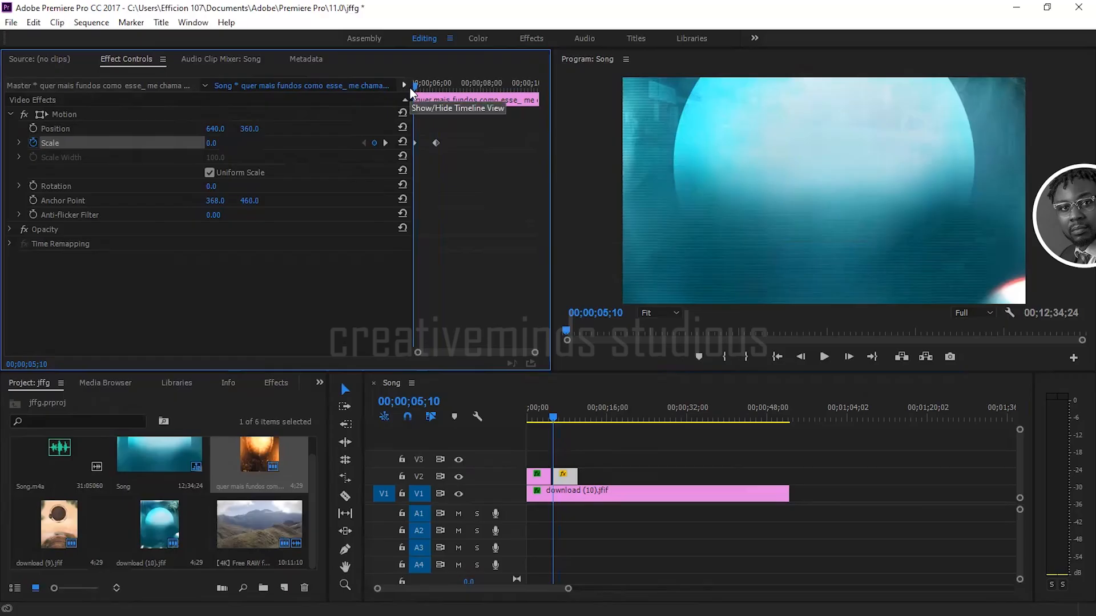
key("space")
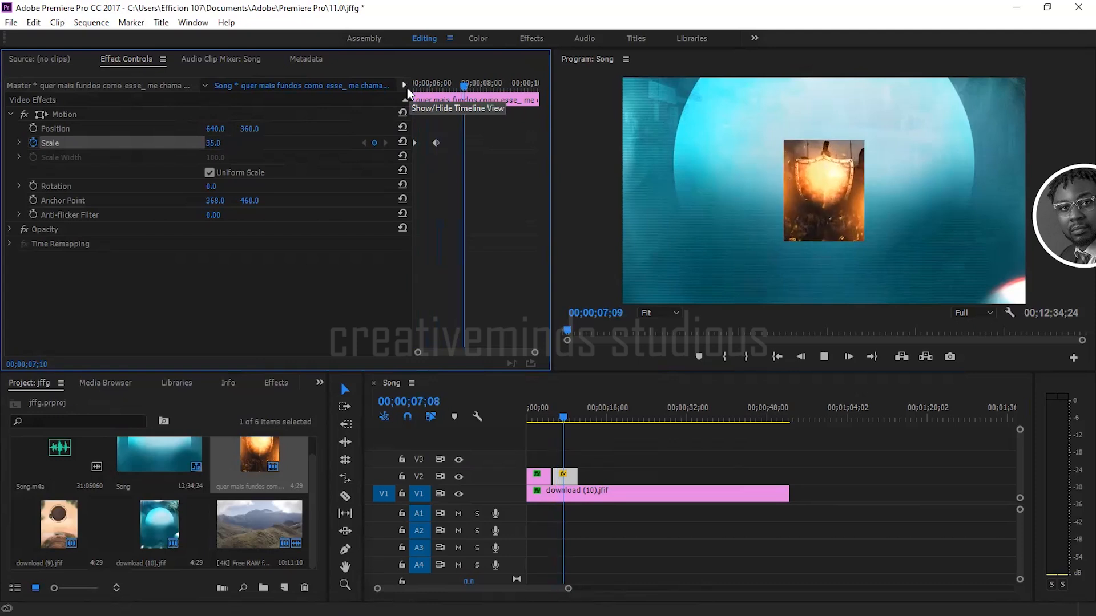
key("space")
key("space")
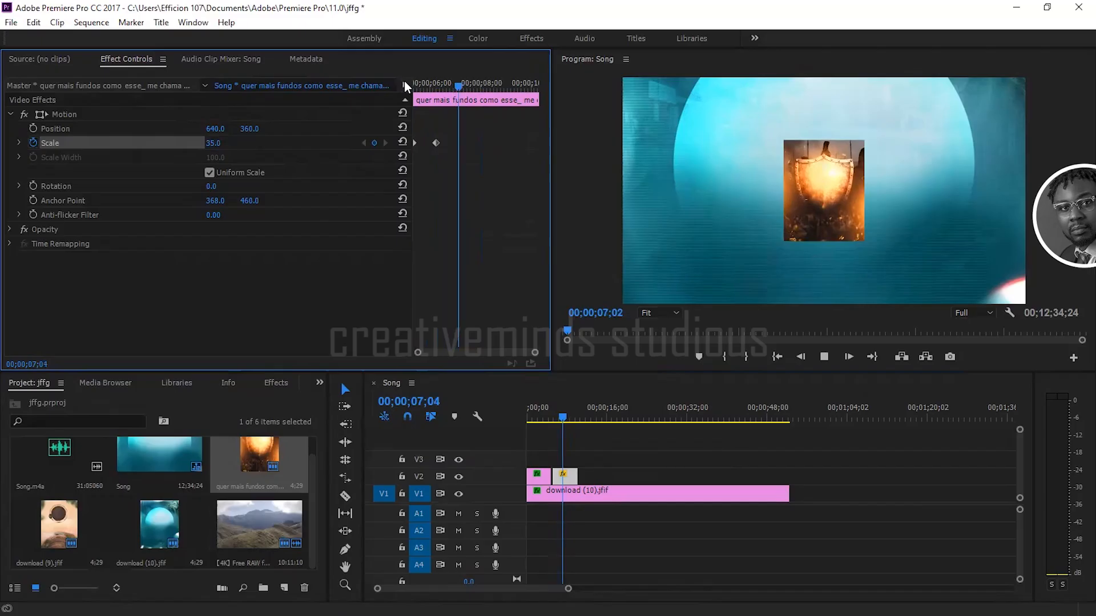
key("space")
key("space")
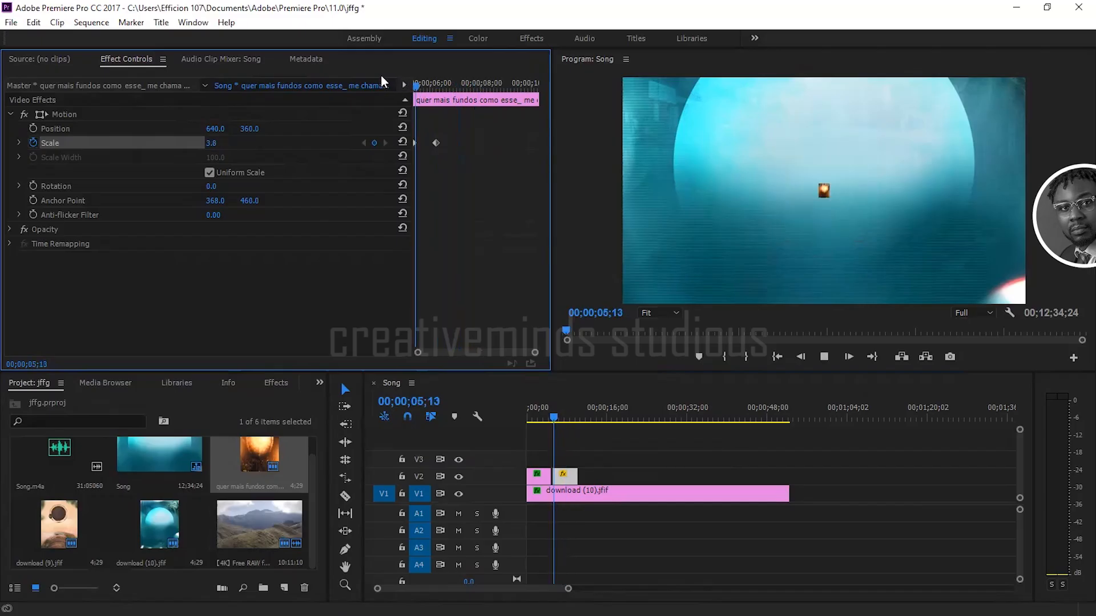
Step: Move the shield clip's second Scale keyframe earlier, to 00;00;05;19, for a faster scale-up
key("space")
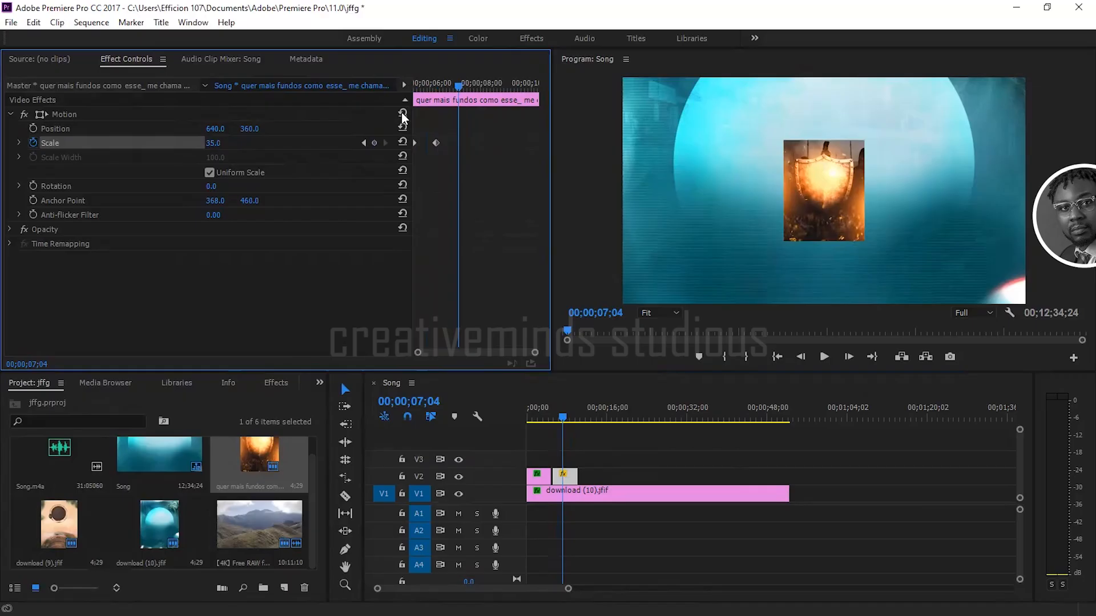
left_click(433, 85)
left_click_drag(433, 84, 420, 84)
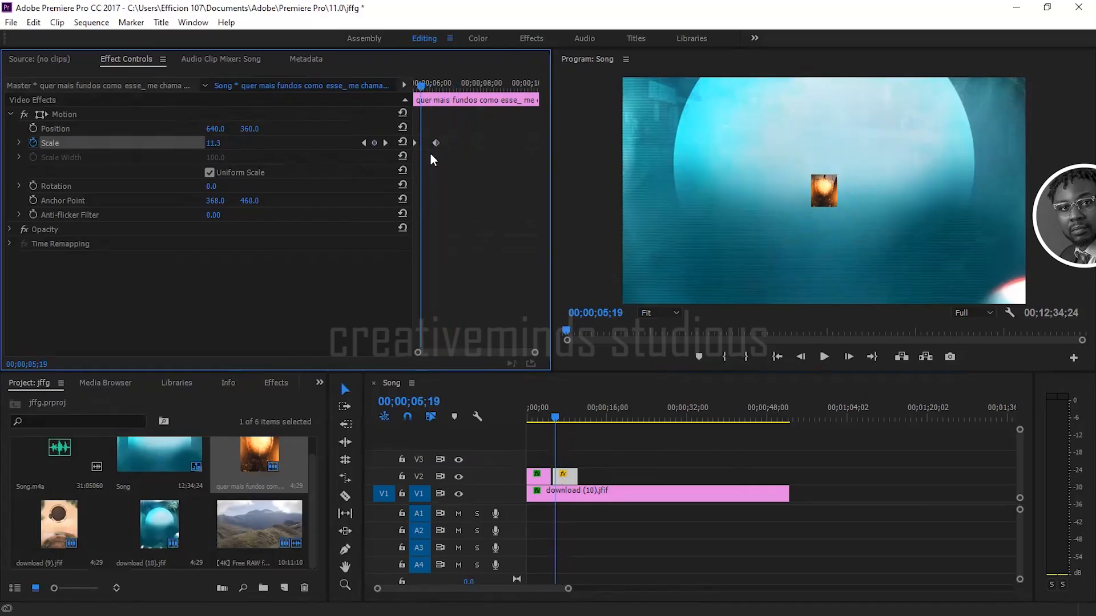
left_click_drag(430, 155, 414, 131)
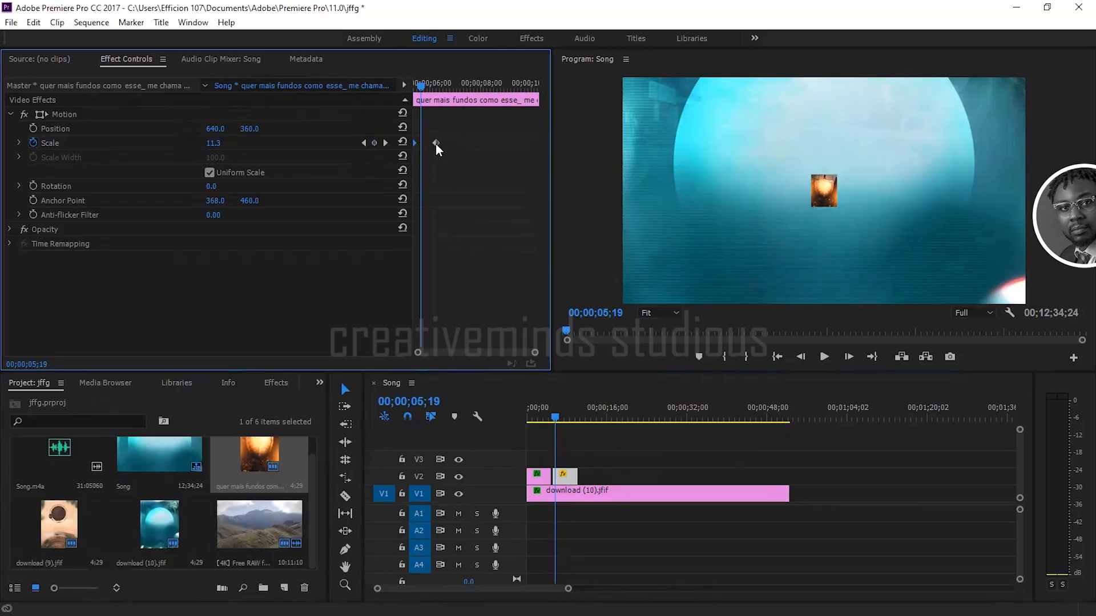
left_click_drag(436, 142, 424, 143)
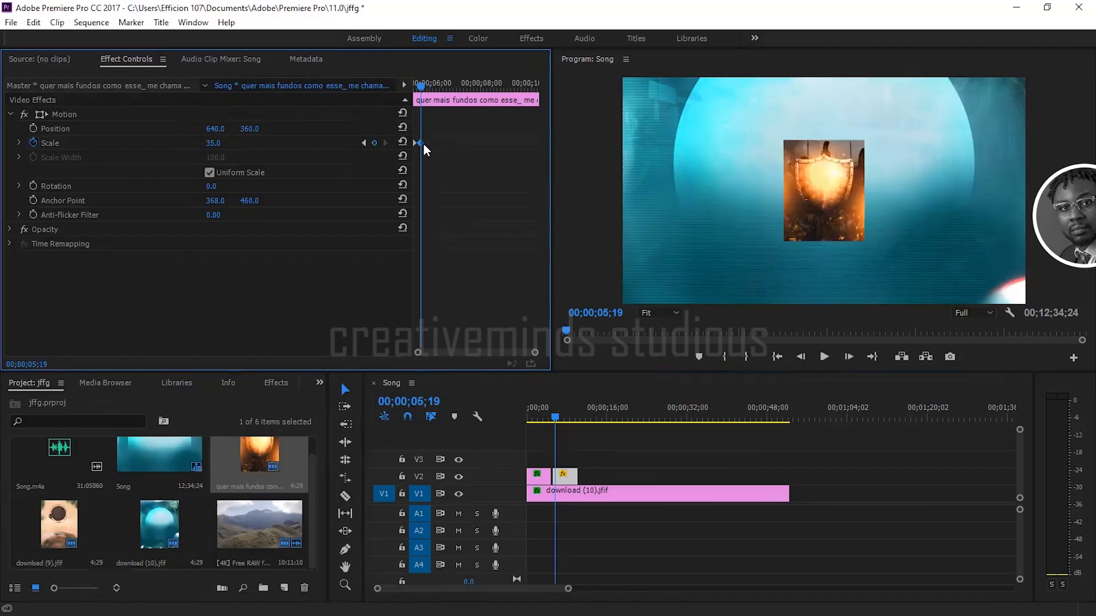
Step: Play the shield clip from its start twice to review the faster scale-up
left_click_drag(421, 86, 387, 80)
key("space")
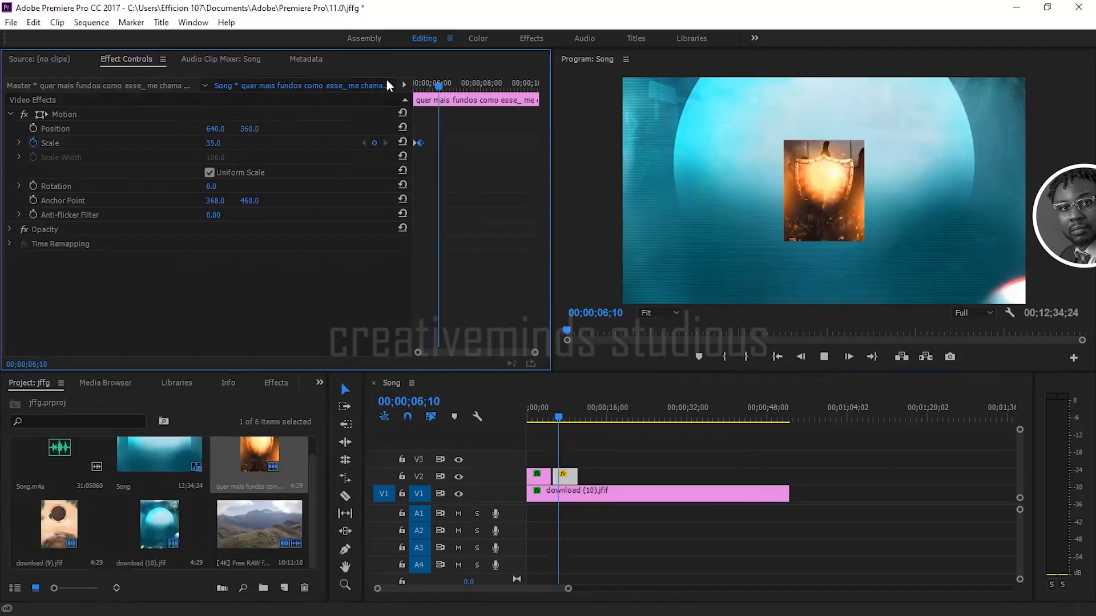
key("space")
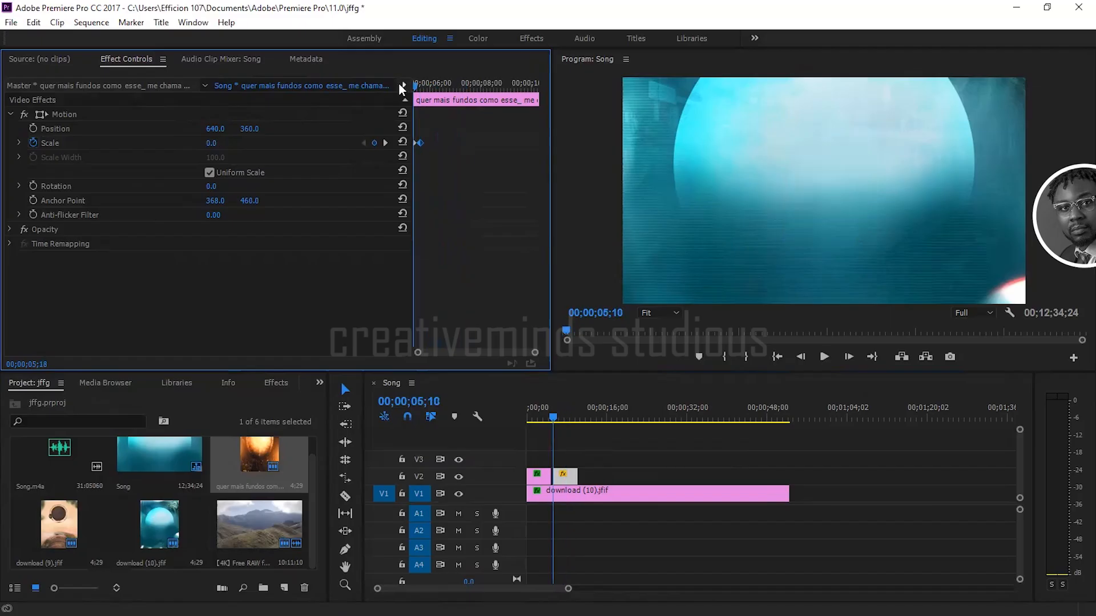
key("space")
key("space")
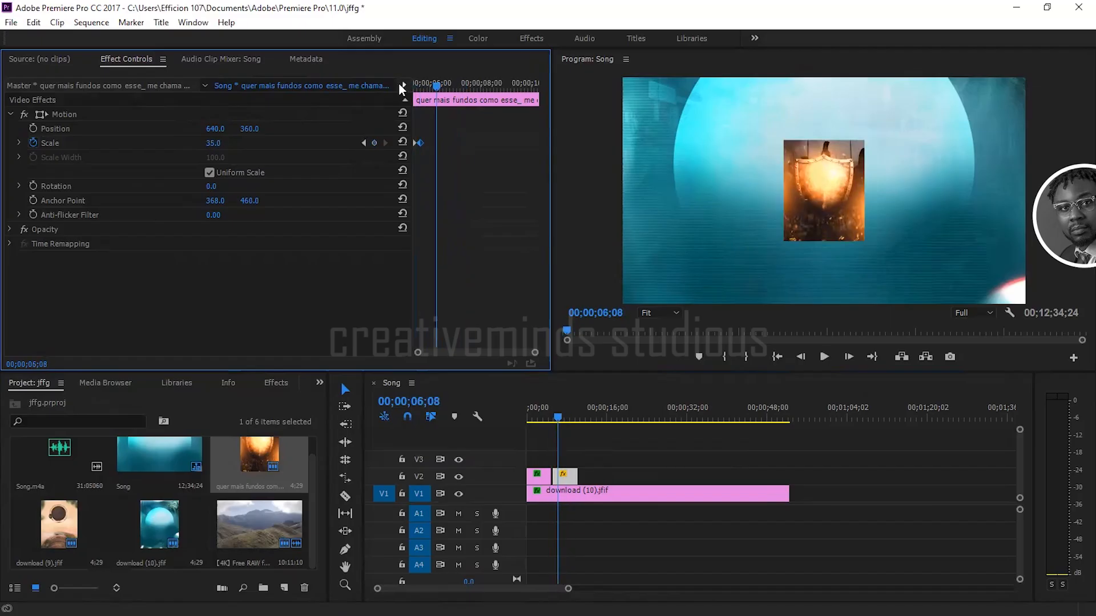
Step: Move the second Scale keyframe out to 00;00;08;12 and play the slower scale-up from the clip's start
left_click_drag(421, 143, 492, 146)
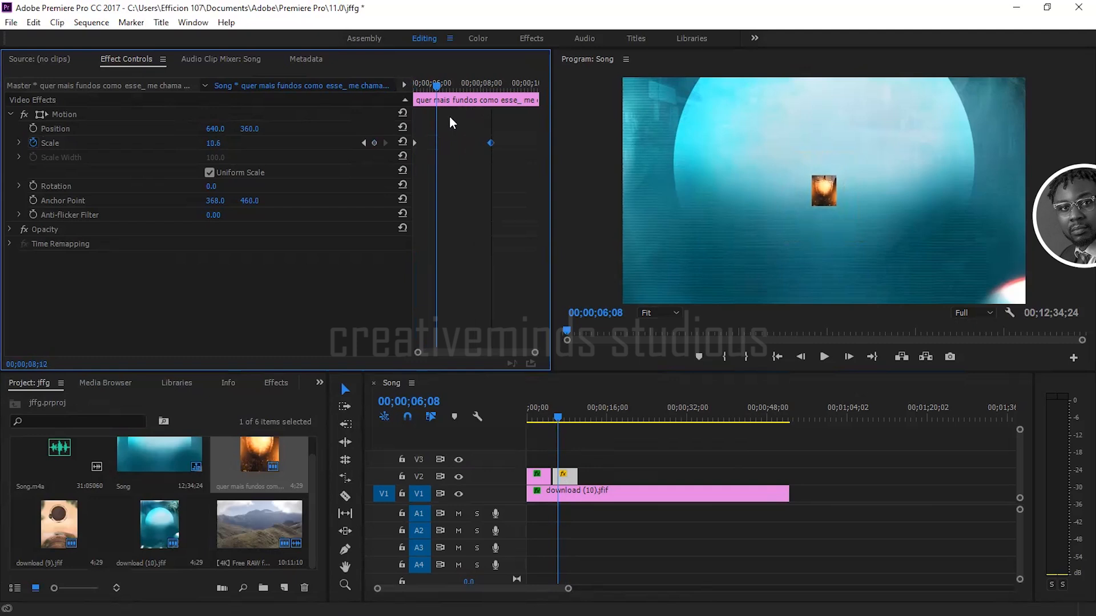
left_click(414, 85)
key("space")
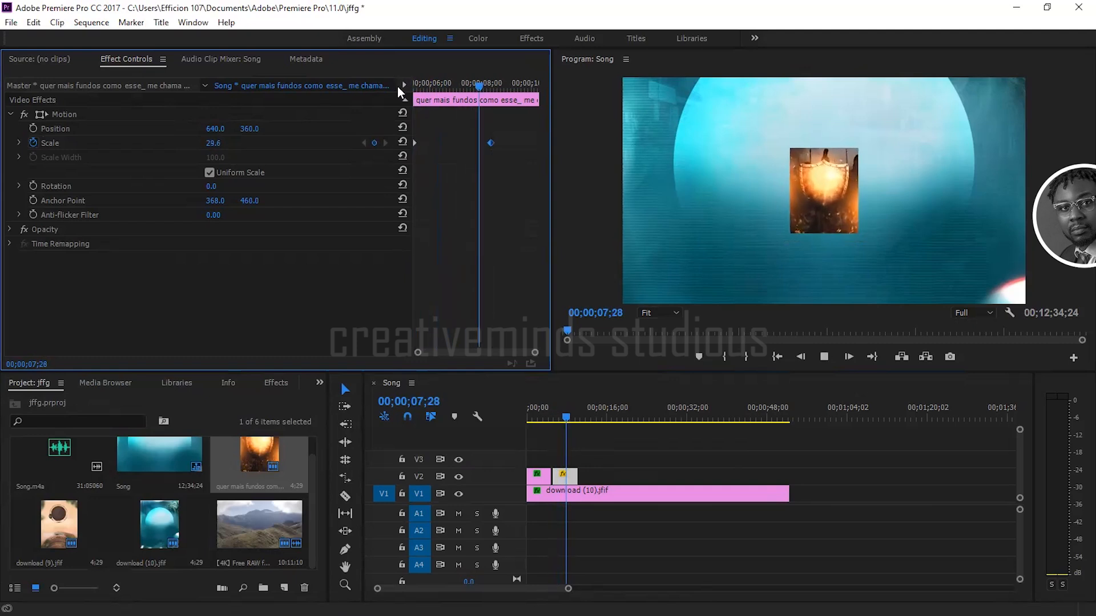
key("space")
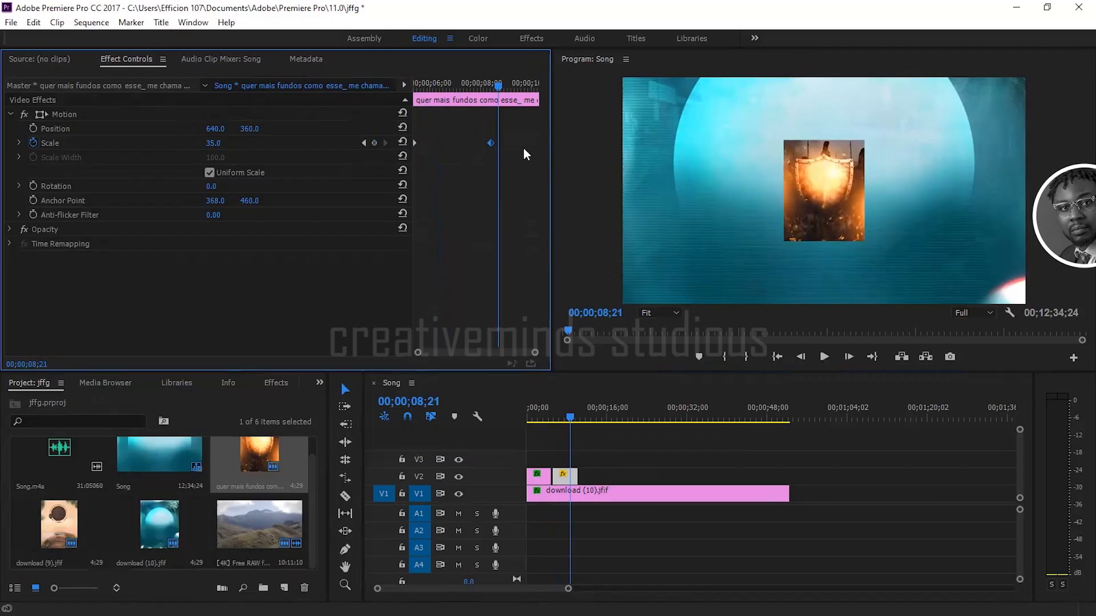
Step: Move the second Scale keyframe back to about 00;00;06;00 and scrub through the shield's scale-up
left_click_drag(491, 143, 431, 143)
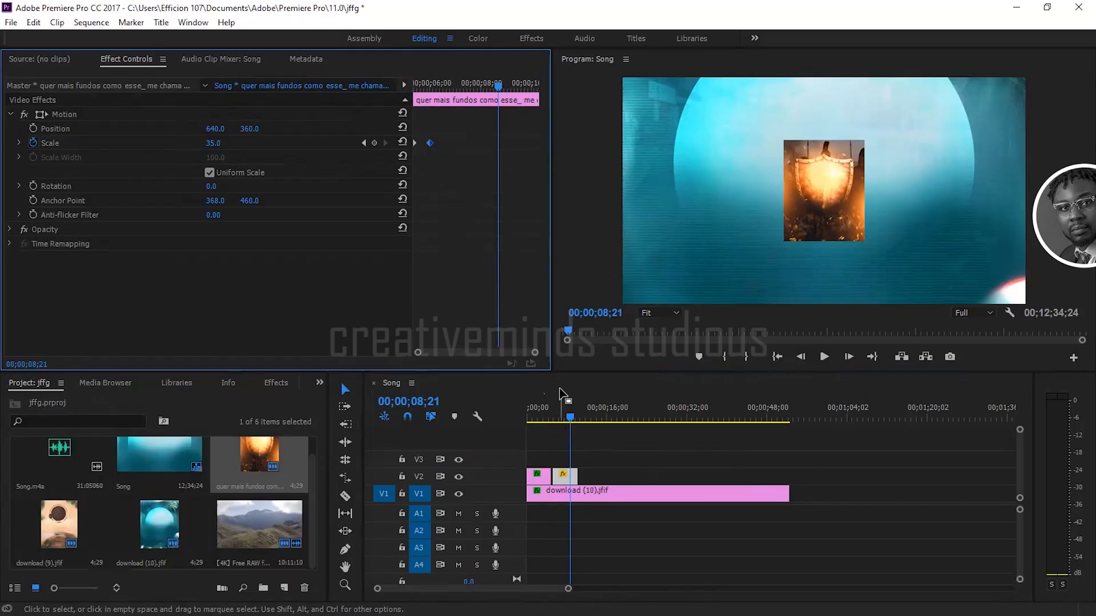
left_click(459, 84)
left_click_drag(459, 86, 450, 86)
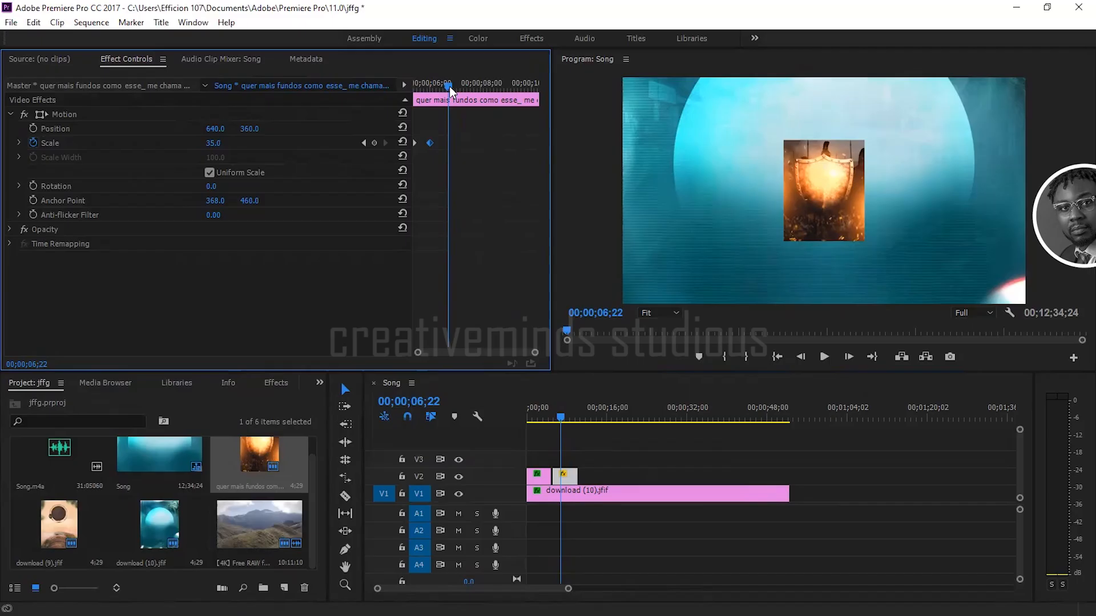
mouse_move(436, 87)
left_mouse_down()
mouse_move(403, 84)
mouse_move(415, 84)
left_mouse_up()
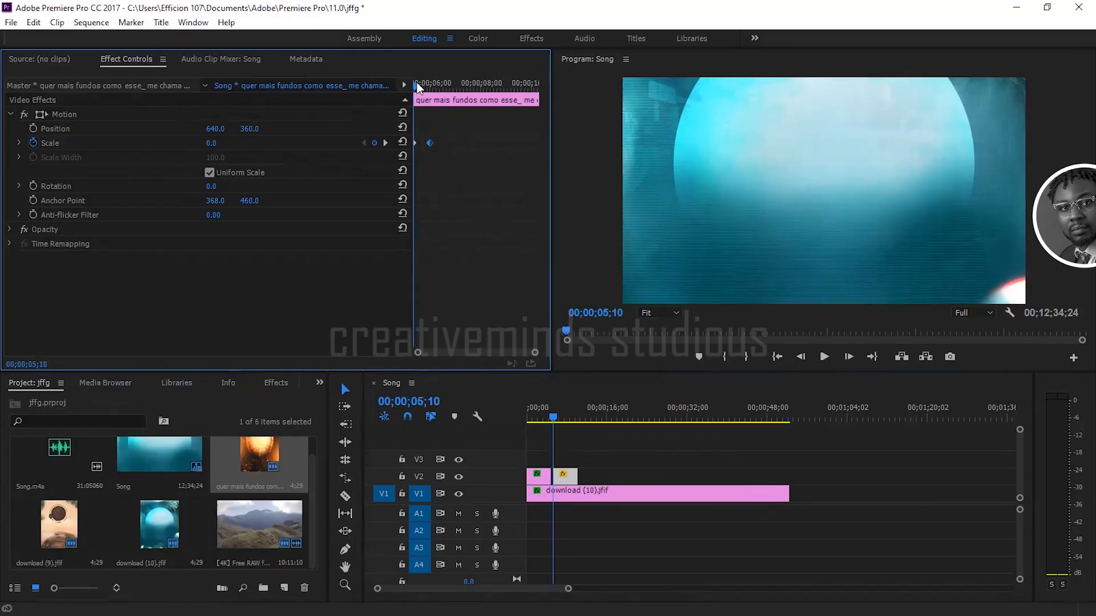
left_click_drag(427, 84, 431, 84)
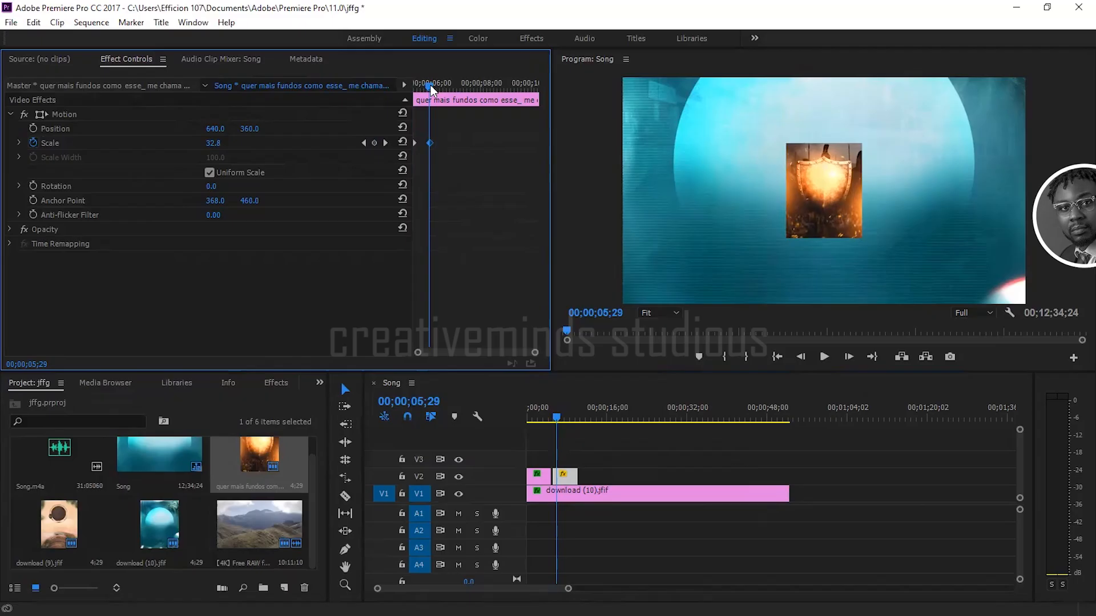
Step: Add a third Scale keyframe at 00;00;07;01 holding the shield at 35, remove it, and add it again
left_click_drag(430, 85, 457, 89)
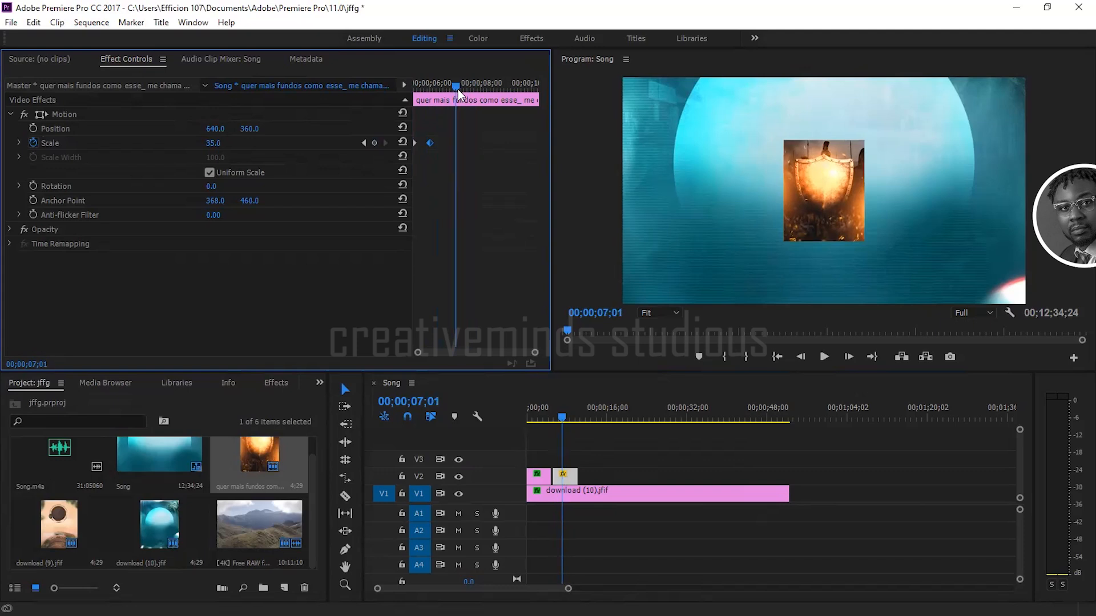
left_click(374, 142)
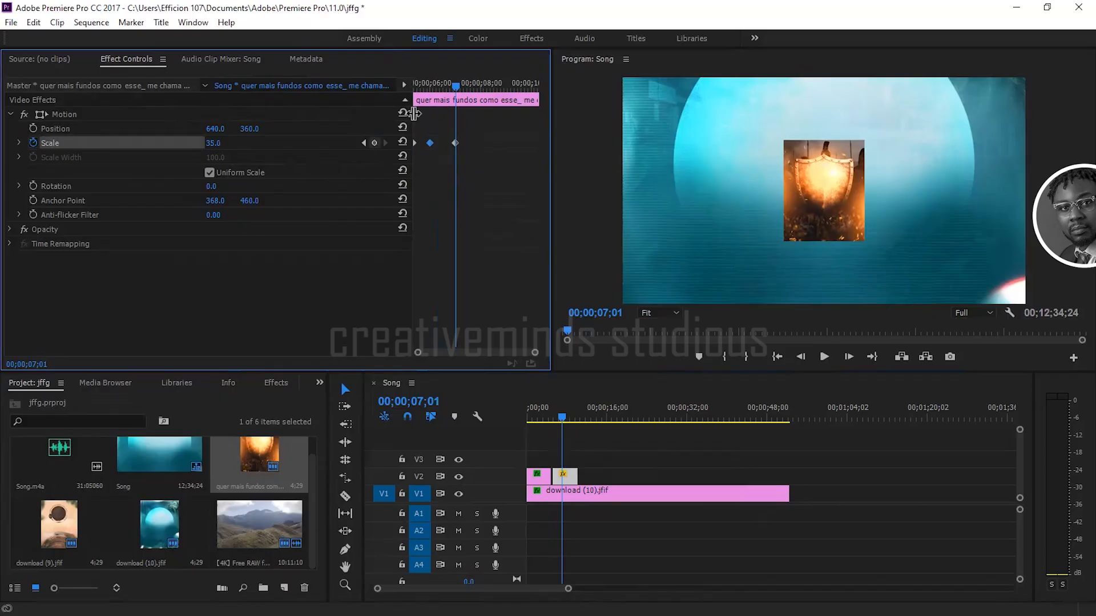
left_click(456, 142)
left_click(377, 142)
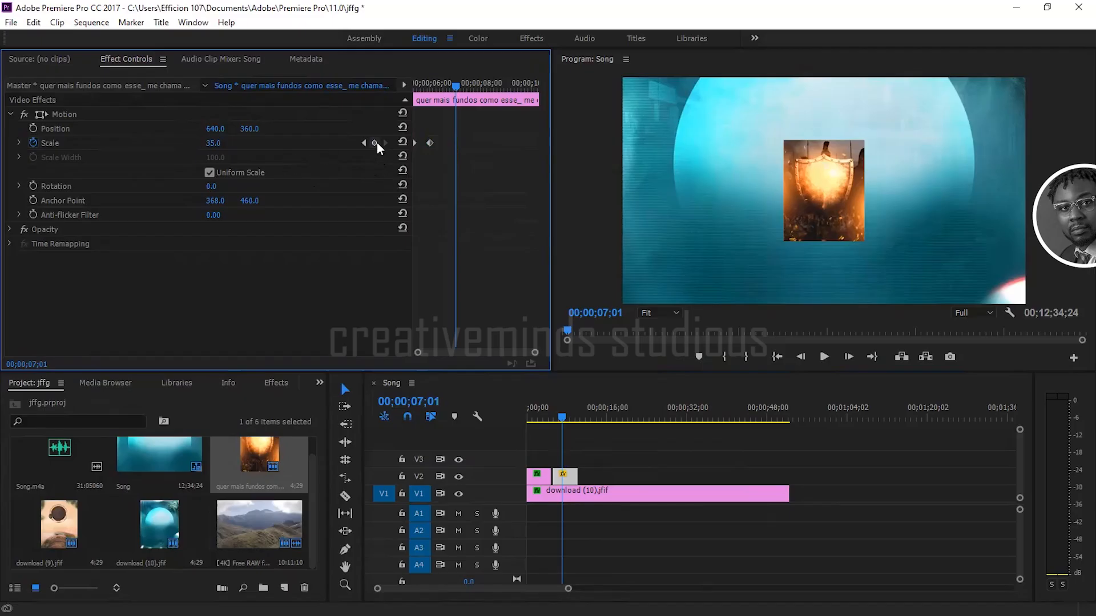
left_click(376, 143)
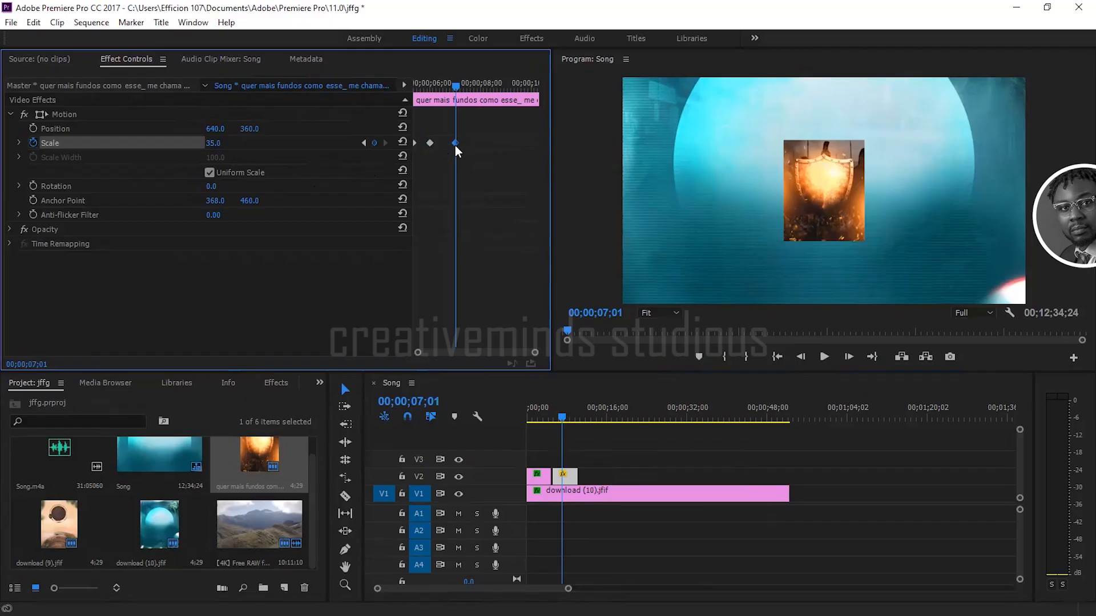
Step: Add a fourth Scale keyframe of 0 at 00;00;07;24 so the shield shrinks away after the hold
mouse_move(454, 86)
left_mouse_down()
mouse_move(409, 89)
mouse_move(433, 84)
left_mouse_up()
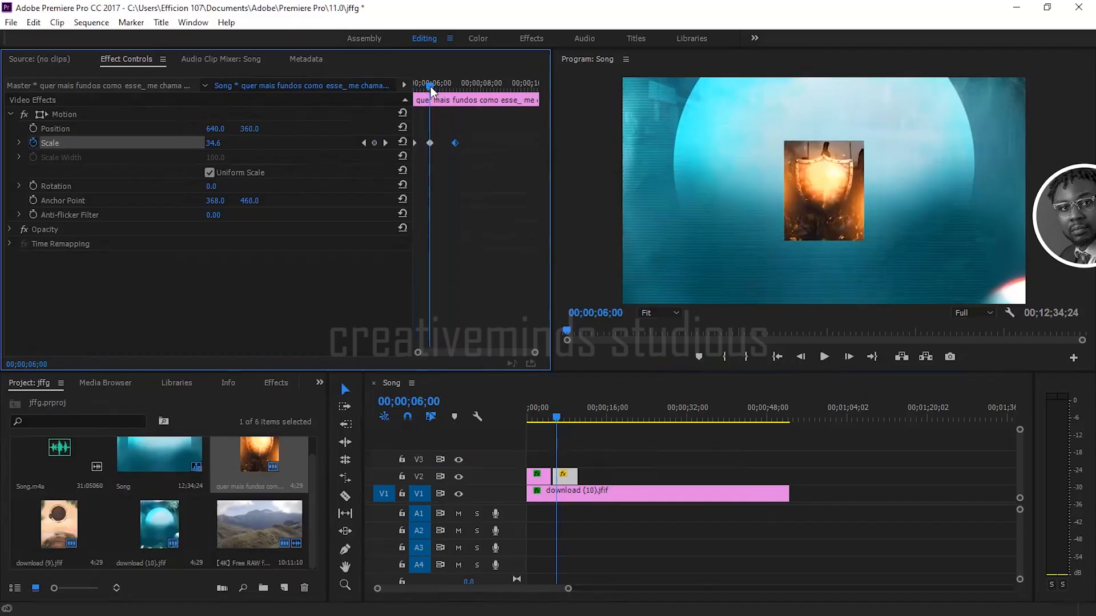
left_click_drag(431, 86, 456, 89)
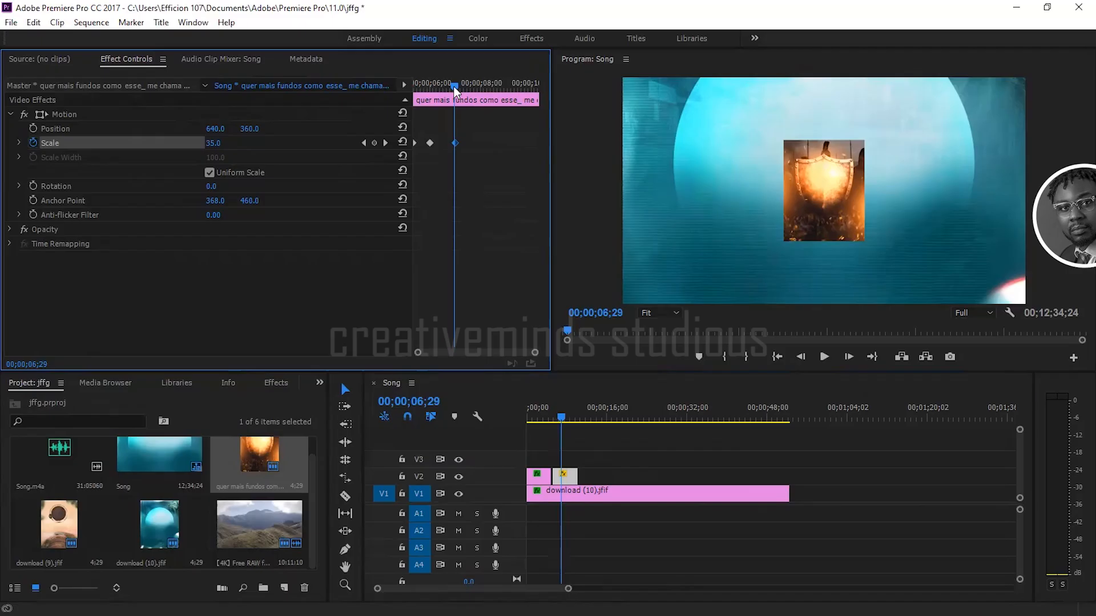
left_click_drag(458, 84, 474, 88)
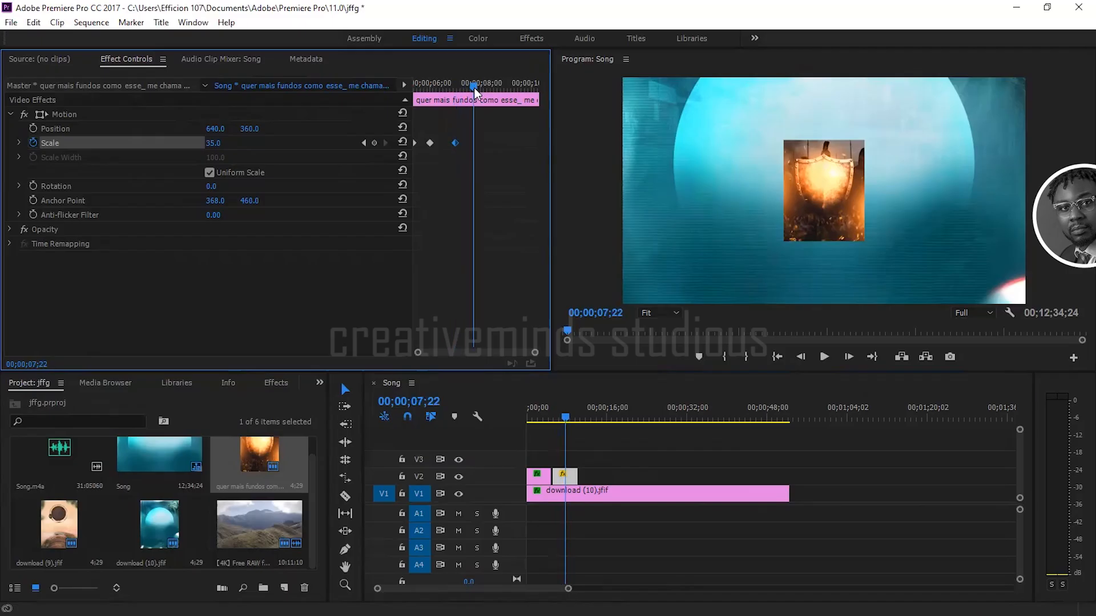
left_click(213, 145)
type("0")
key("Return")
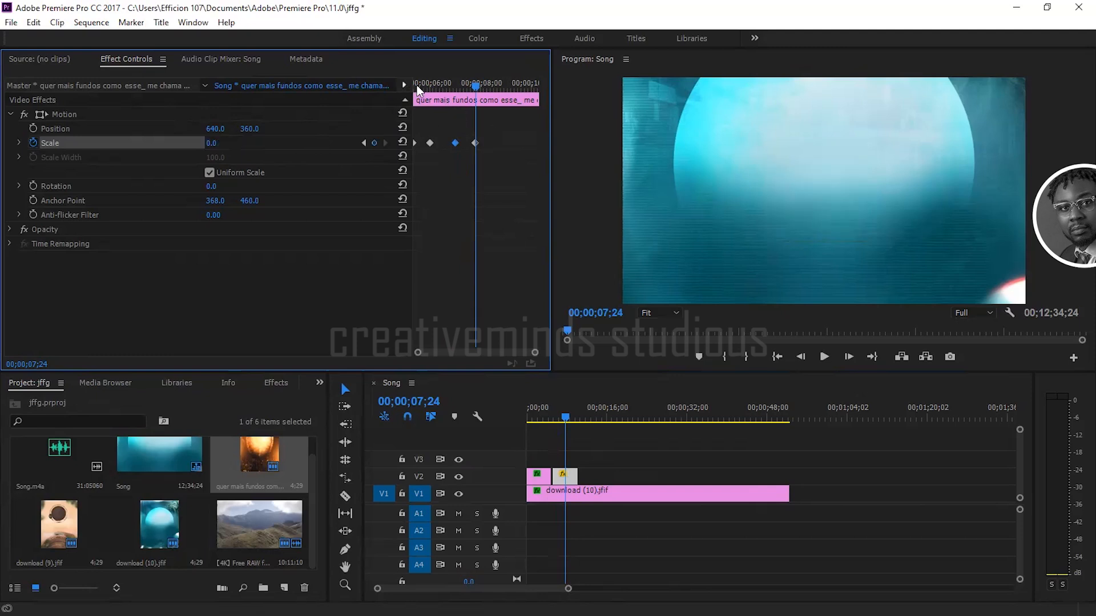
Step: Play and scrub through the shield clip from its start to review the scale-in, hold and scale-out animation
left_click_drag(424, 87, 411, 87)
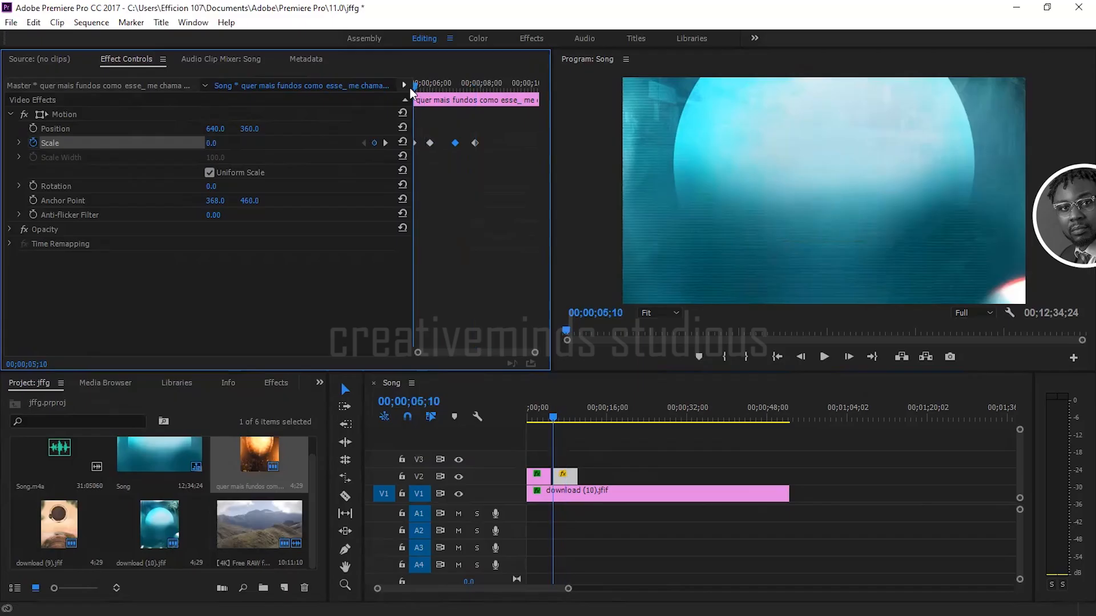
key("space")
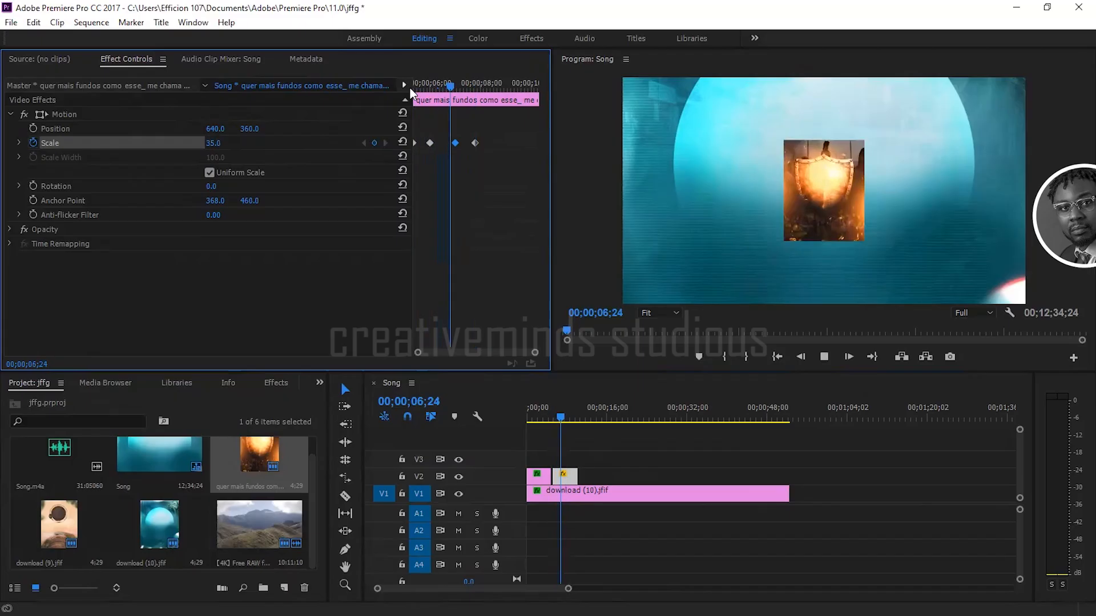
left_click(410, 89)
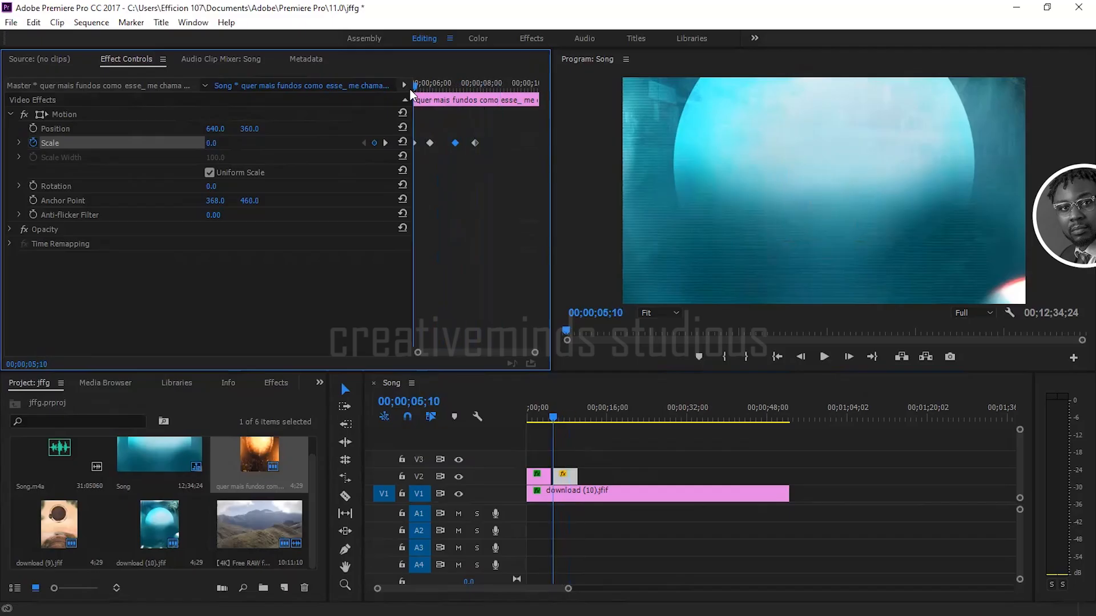
key("space")
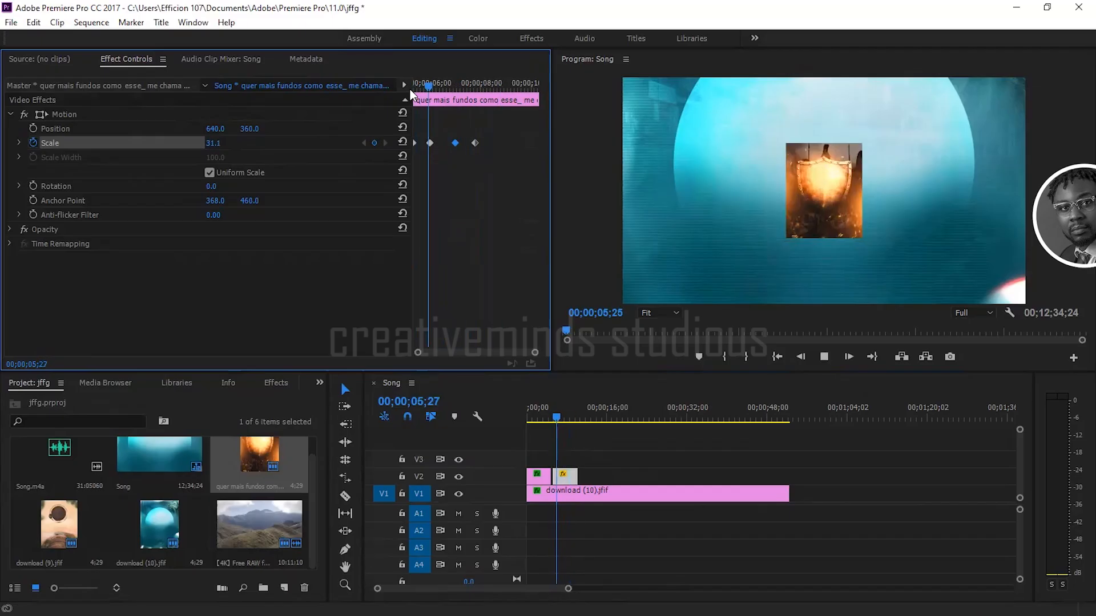
key("space")
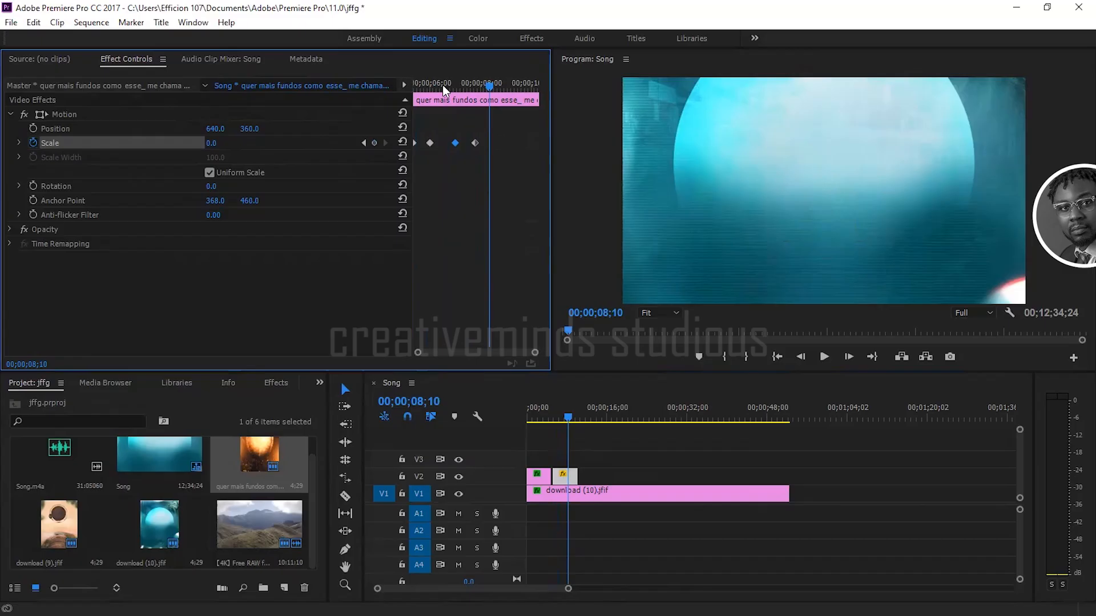
mouse_move(451, 84)
left_mouse_down()
mouse_move(410, 89)
mouse_move(439, 88)
left_mouse_up()
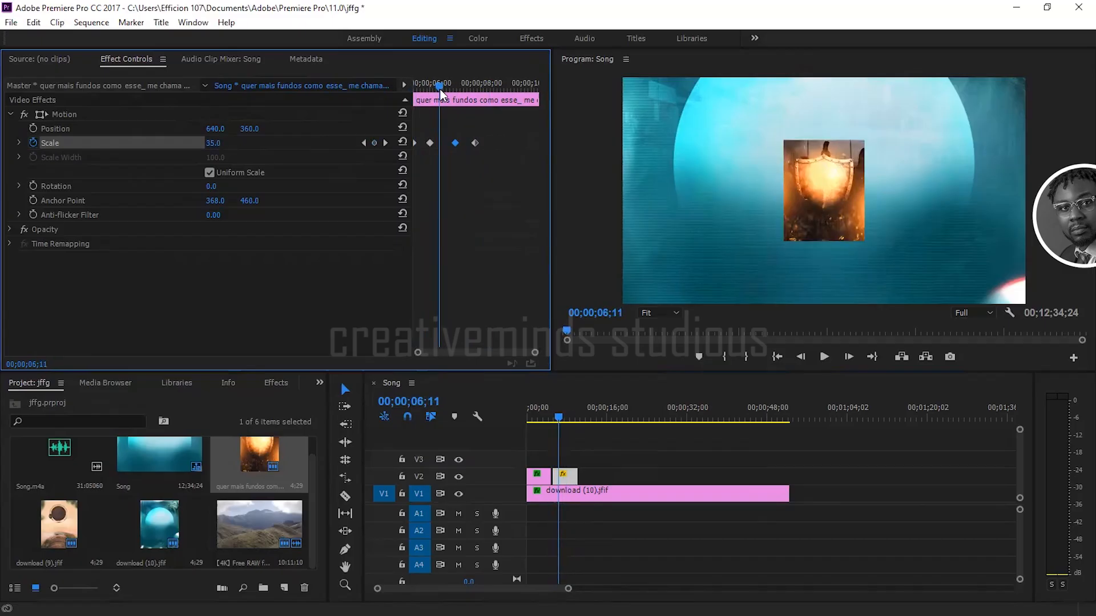
left_click_drag(441, 84, 476, 87)
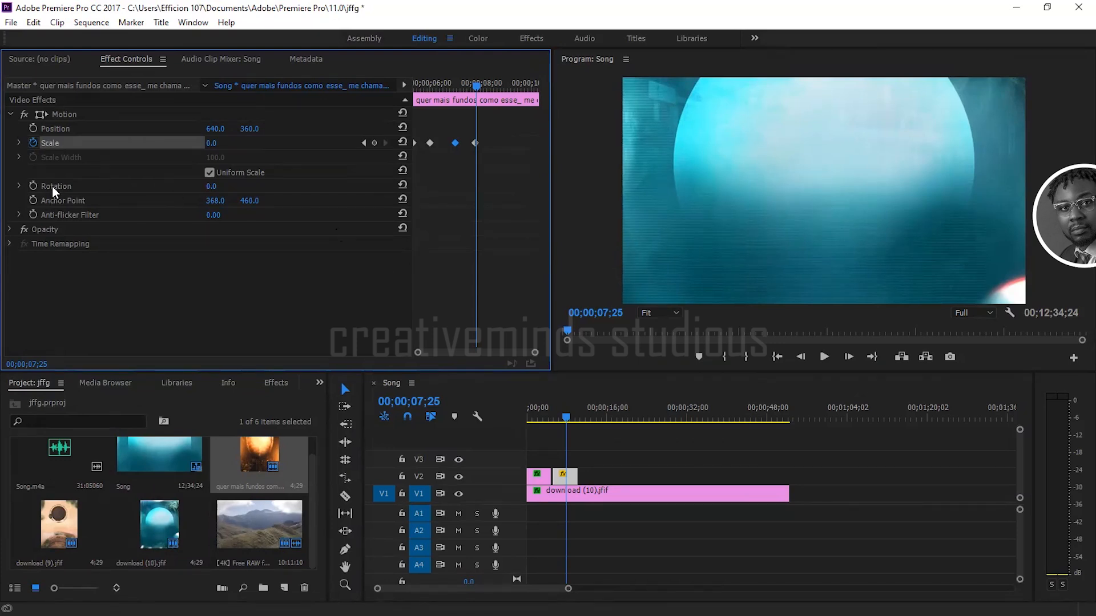
Step: Delete the animated shield clip from track V2, leaving the playhead at 00;00;06;05
left_click(570, 478)
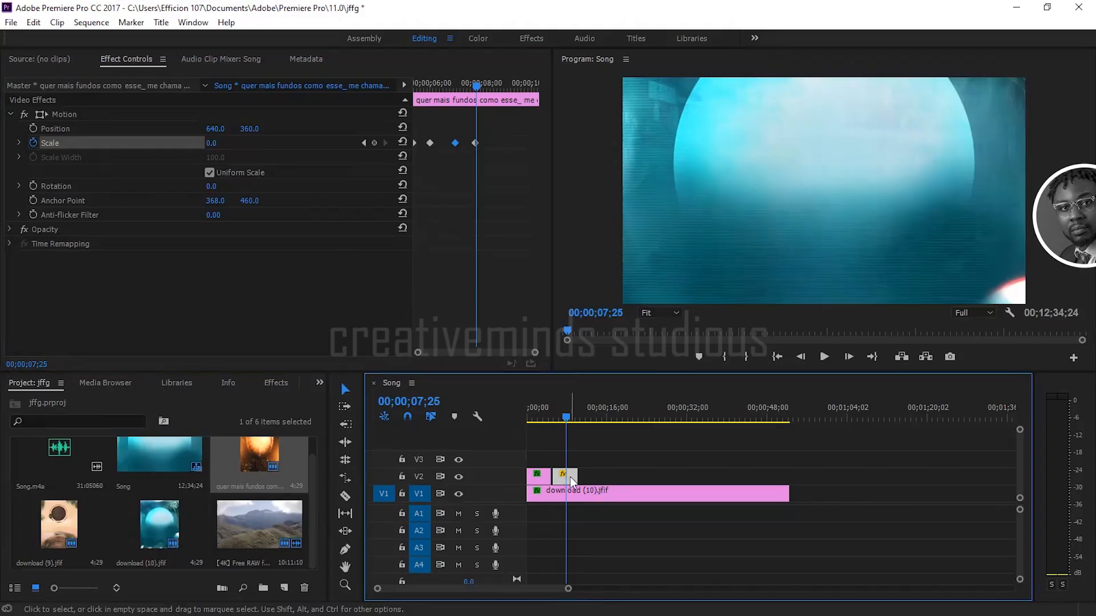
left_click(564, 416)
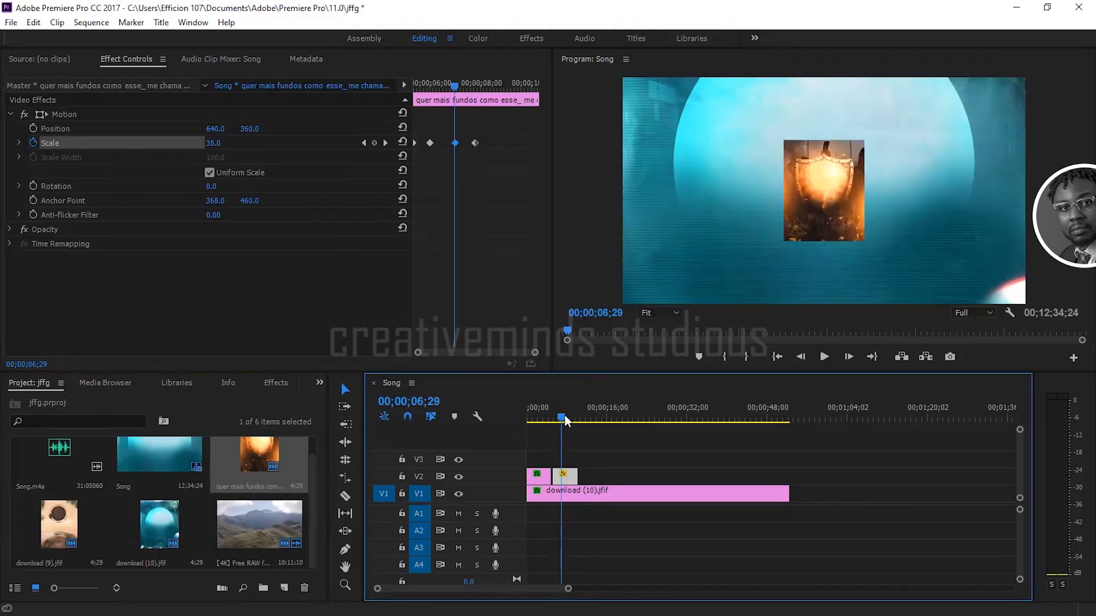
left_click_drag(564, 415, 561, 415)
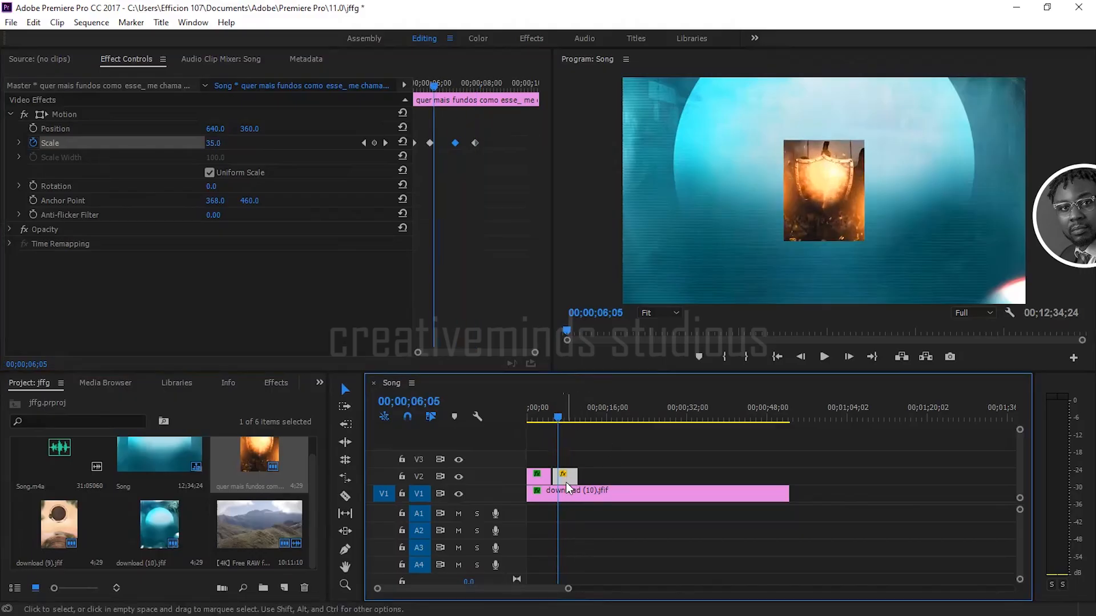
key("Delete")
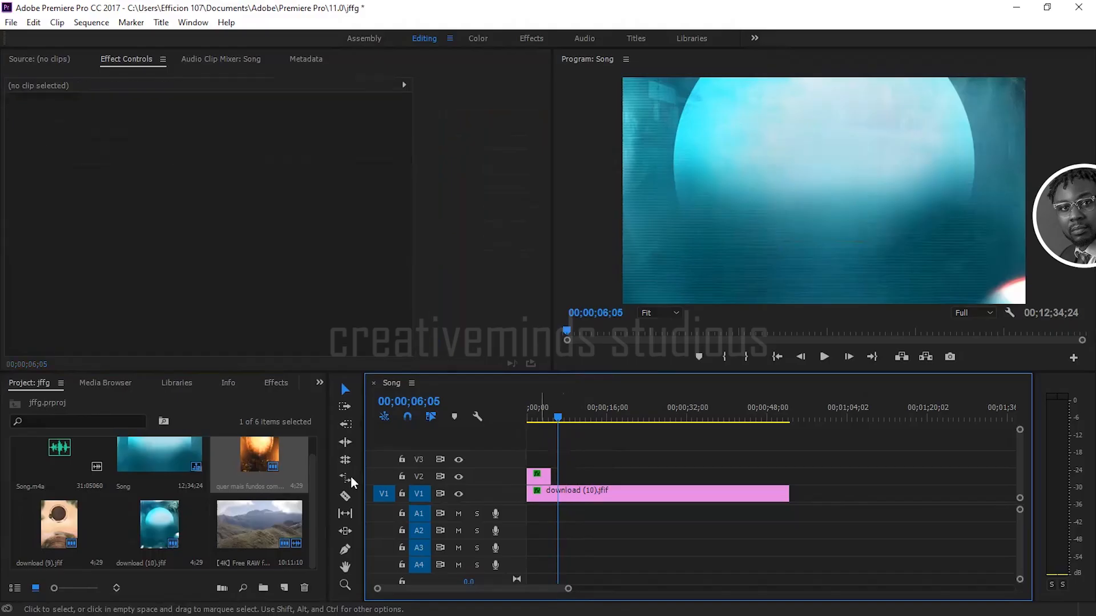
Step: Place the shield image on track V2 at 00;00;06;05 and scale the new clip down to 38
left_click_drag(258, 456, 573, 473)
left_click(573, 473)
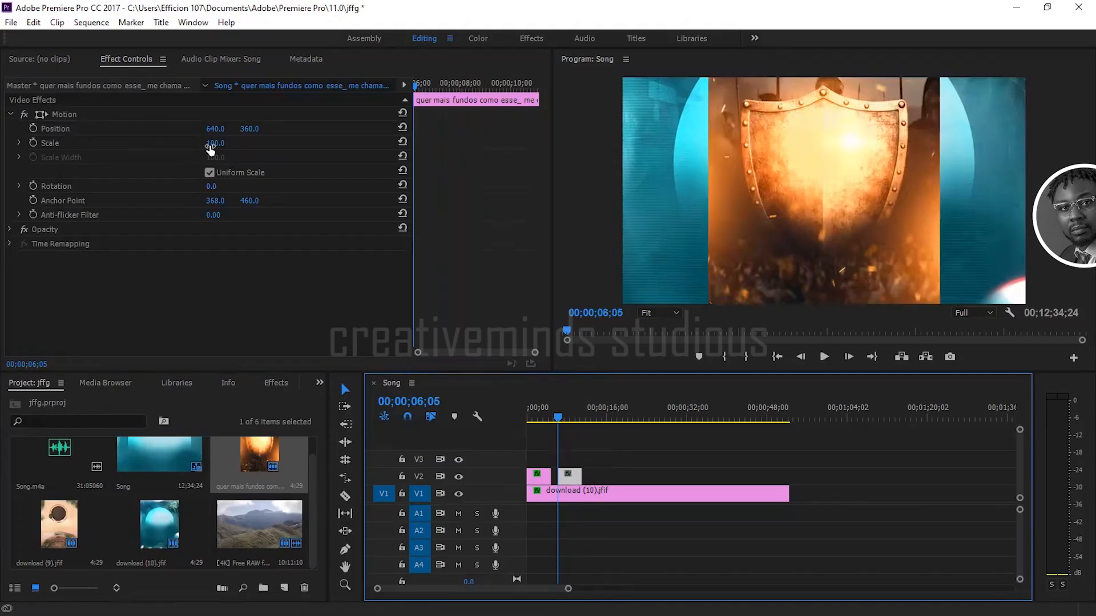
left_click_drag(213, 143, 177, 144)
left_click(573, 477)
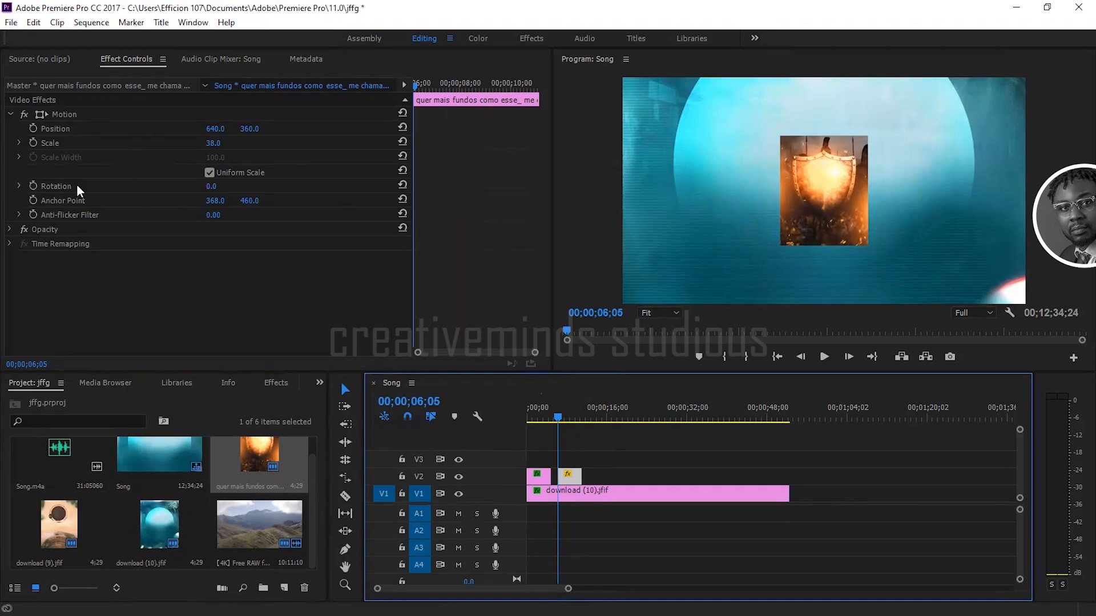
Step: Try out different Rotation values on the shield clip, including 14, and undo the rotation changes
left_click_drag(210, 186, 336, 186)
left_click(216, 186)
type("14")
key("Return")
left_click_drag(217, 186, 195, 186)
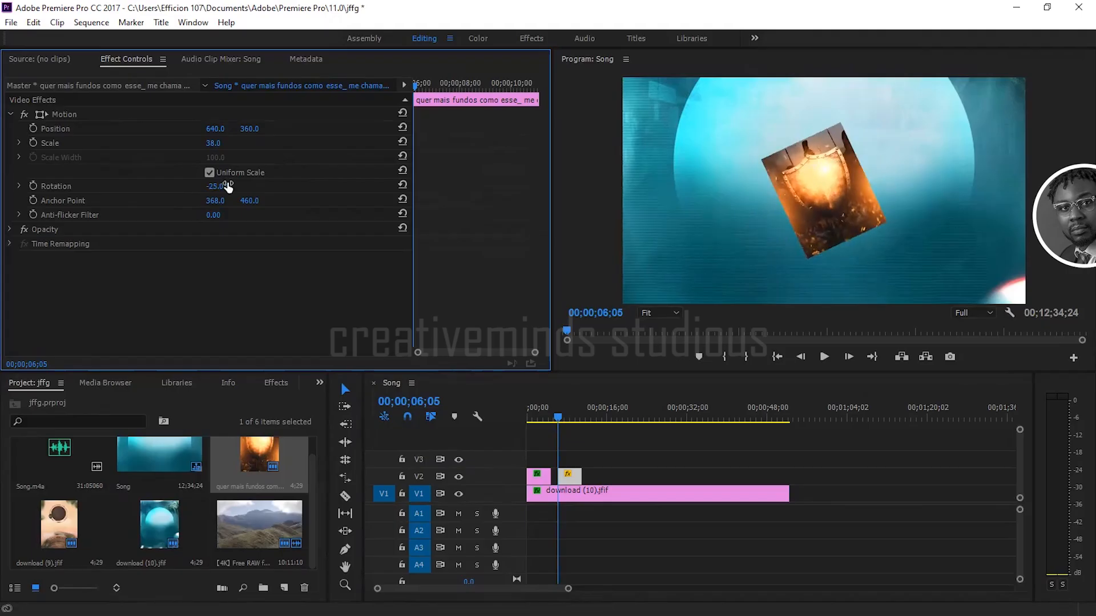
key("ctrl+z")
key("ctrl+z")
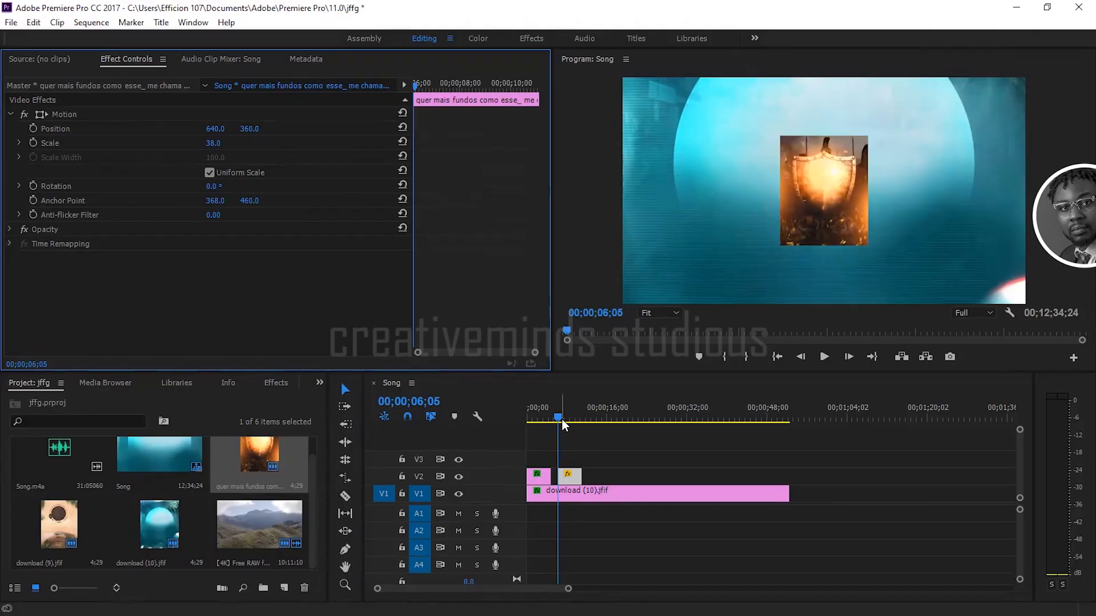
Step: Keyframe the shield's Rotation from 0° at 00;00;06;05 to two full turns (2x0.0°) at 00;00;07;01
left_click(31, 187)
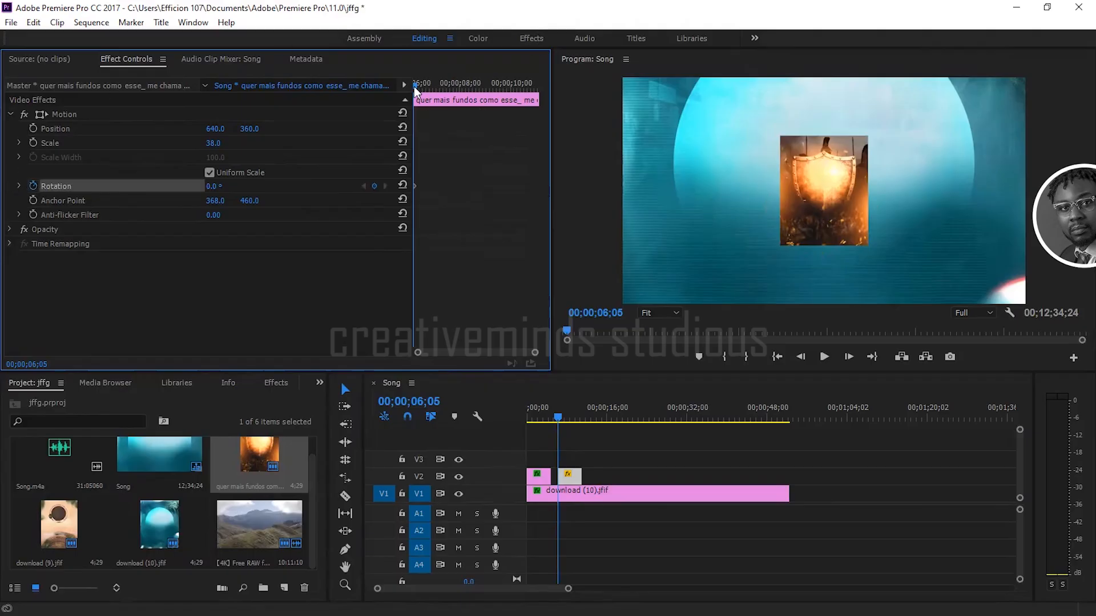
left_click_drag(415, 87, 434, 87)
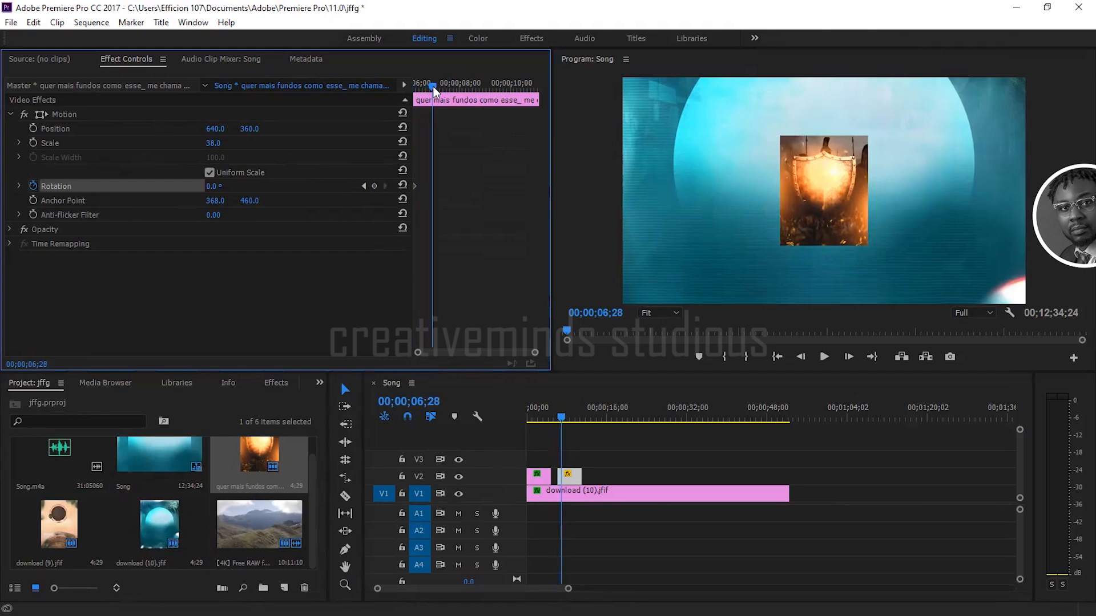
left_click_drag(433, 86, 435, 87)
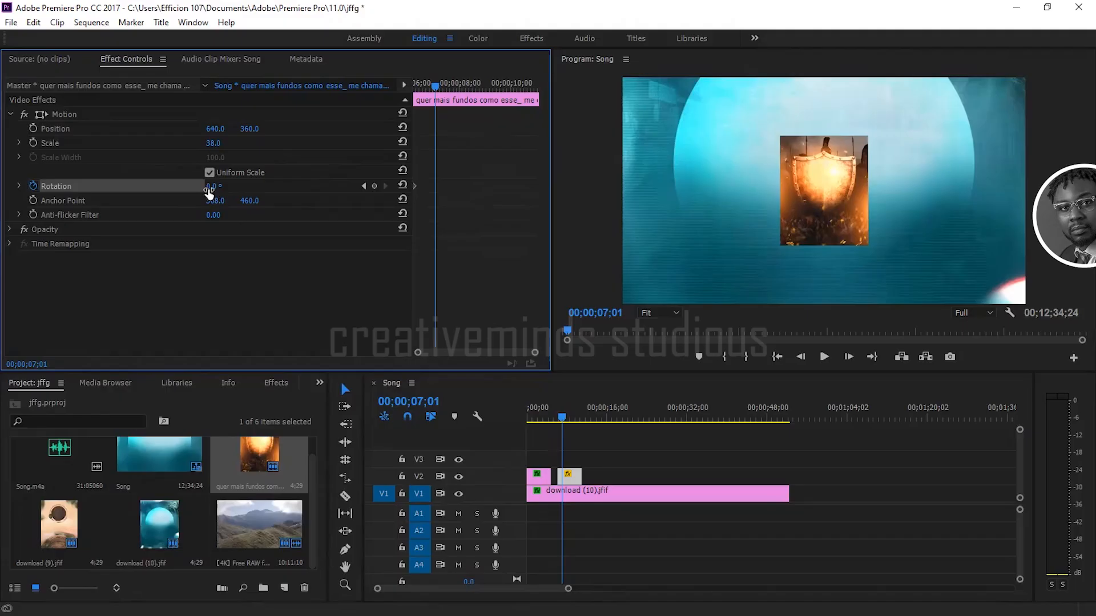
left_click_drag(208, 193, 619, 193)
Step: Play the shield clip from its start several times to review the spin animation
left_click_drag(425, 89, 390, 88)
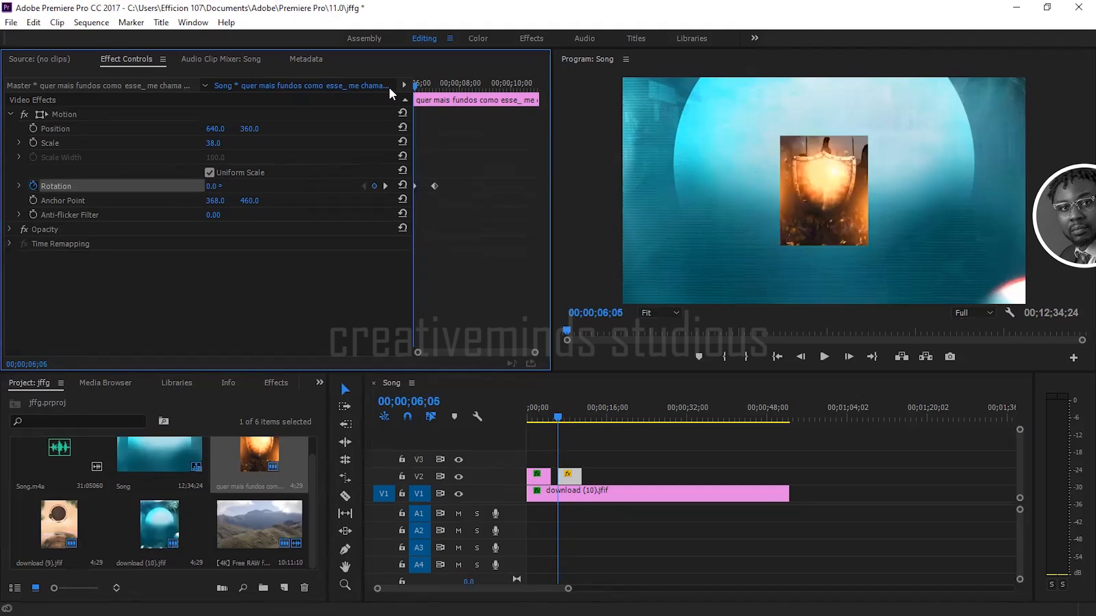
key("space")
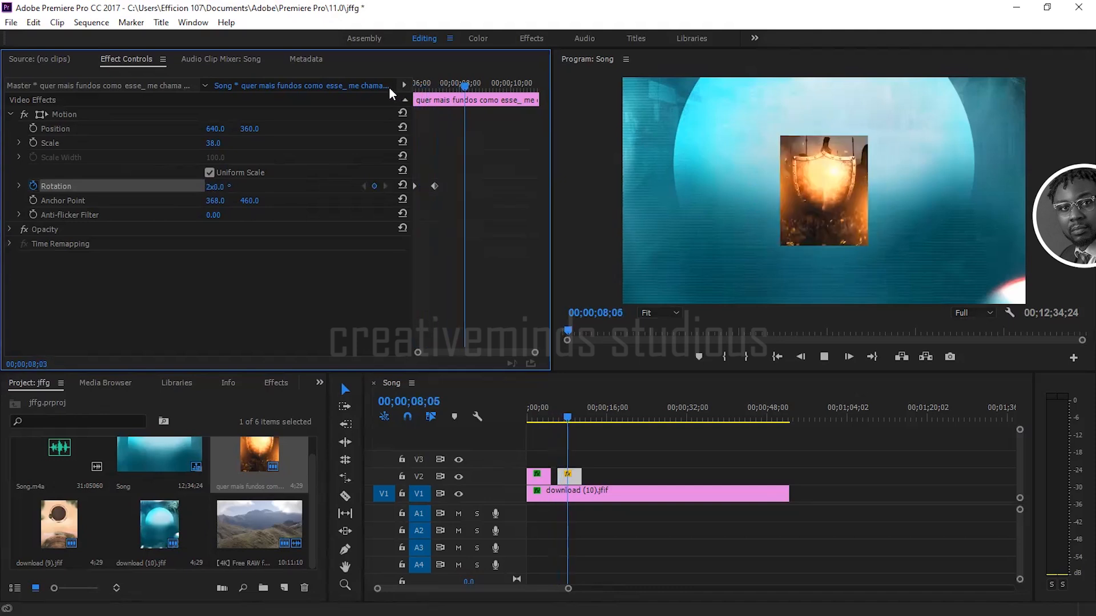
left_click_drag(420, 89, 405, 87)
key("space")
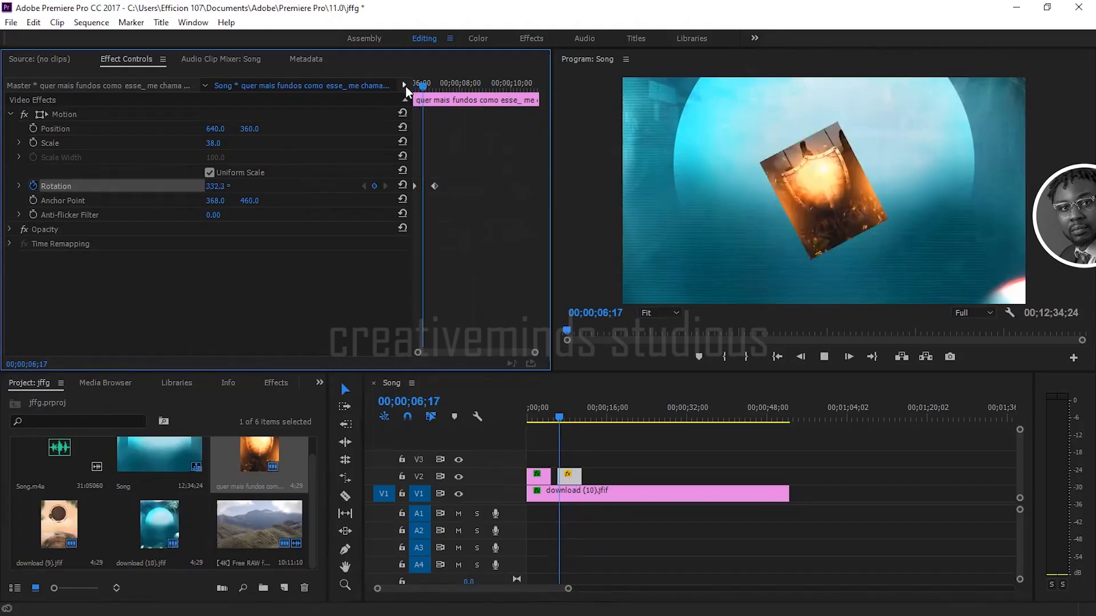
left_click_drag(415, 87, 406, 85)
key("space")
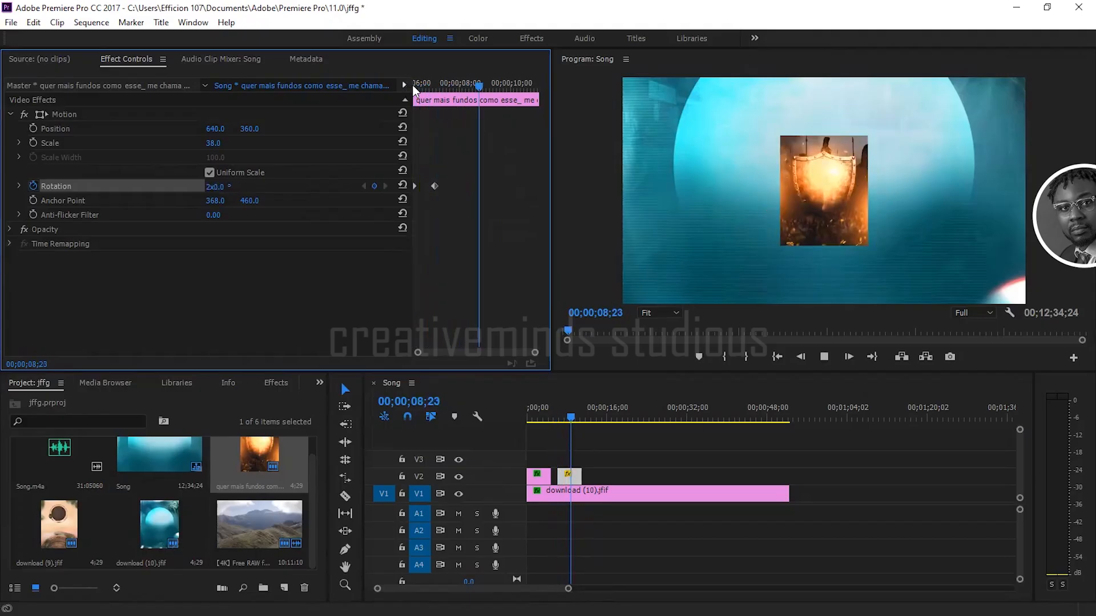
left_click_drag(411, 84, 403, 84)
key("space")
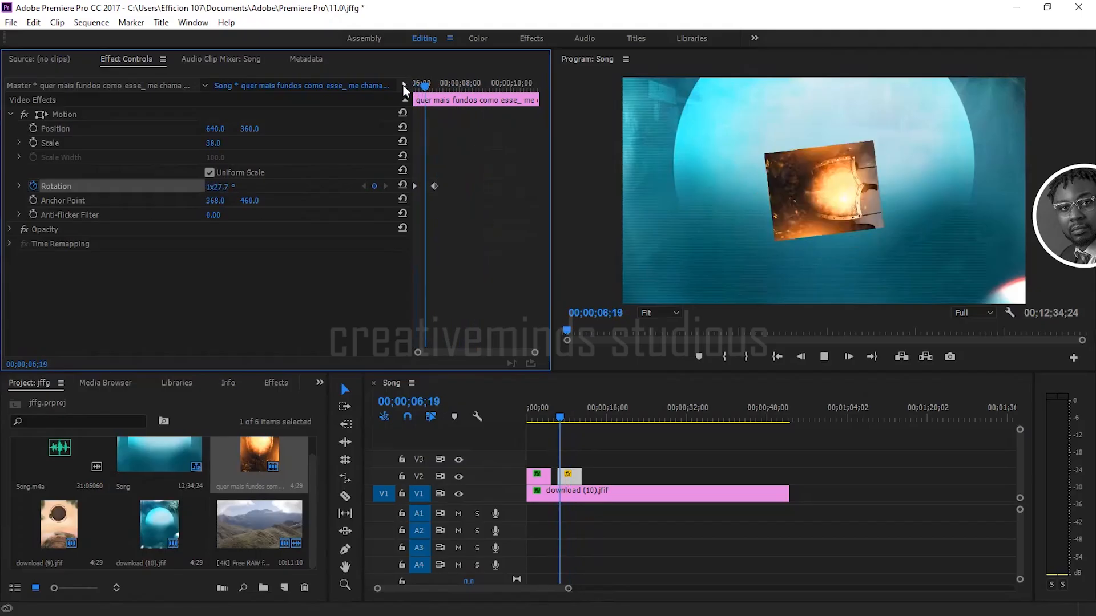
key("space")
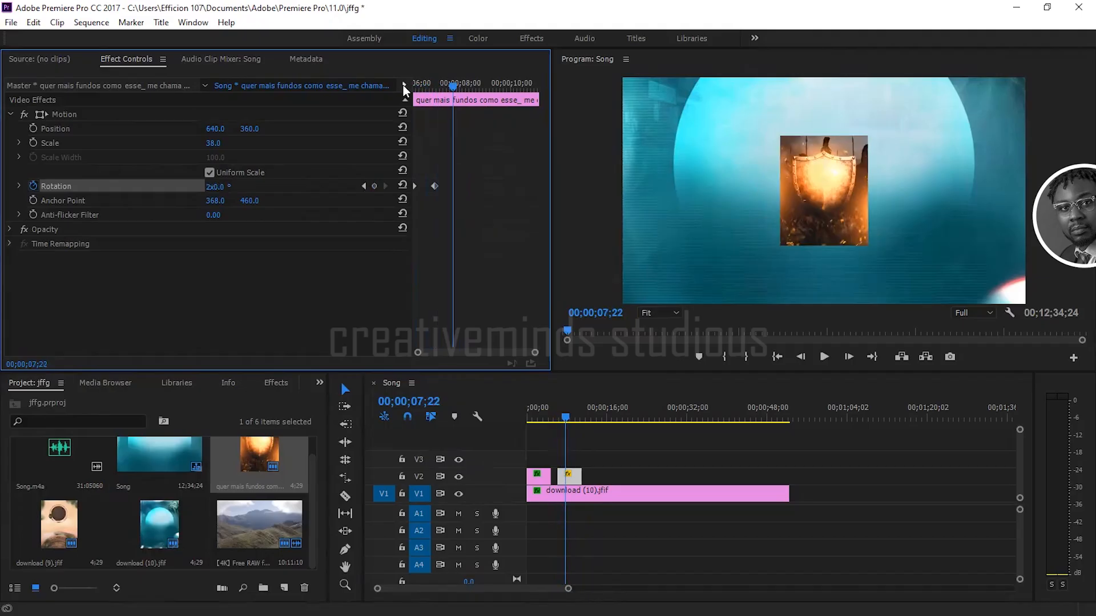
Step: Replace the spinning shield clip with a fresh shield image on track V2 at 00;00;07;22, scaled down to 38
left_click(575, 478)
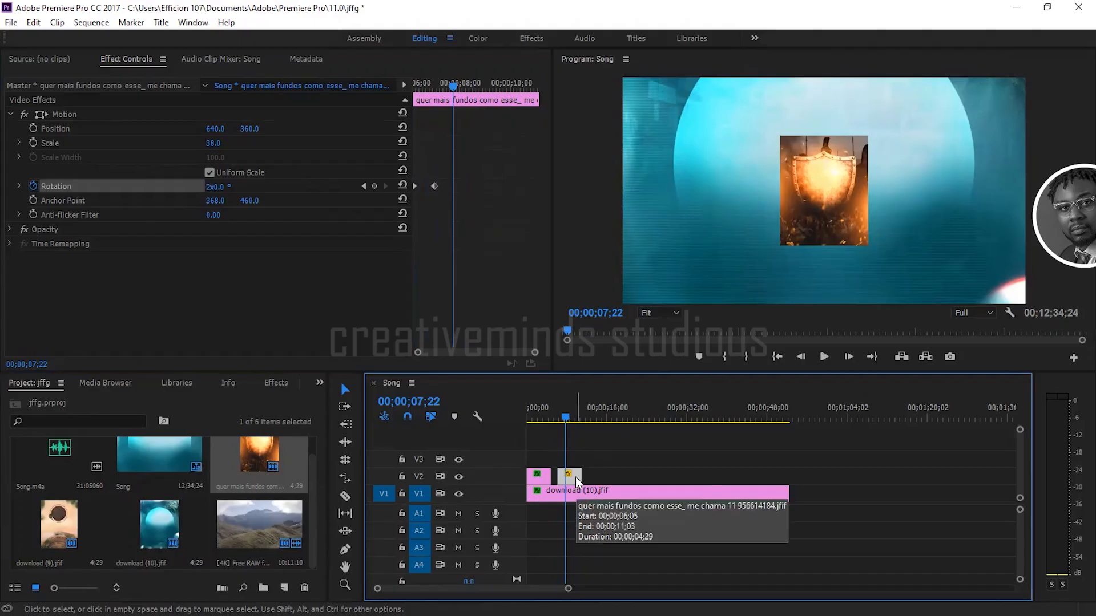
key("Delete")
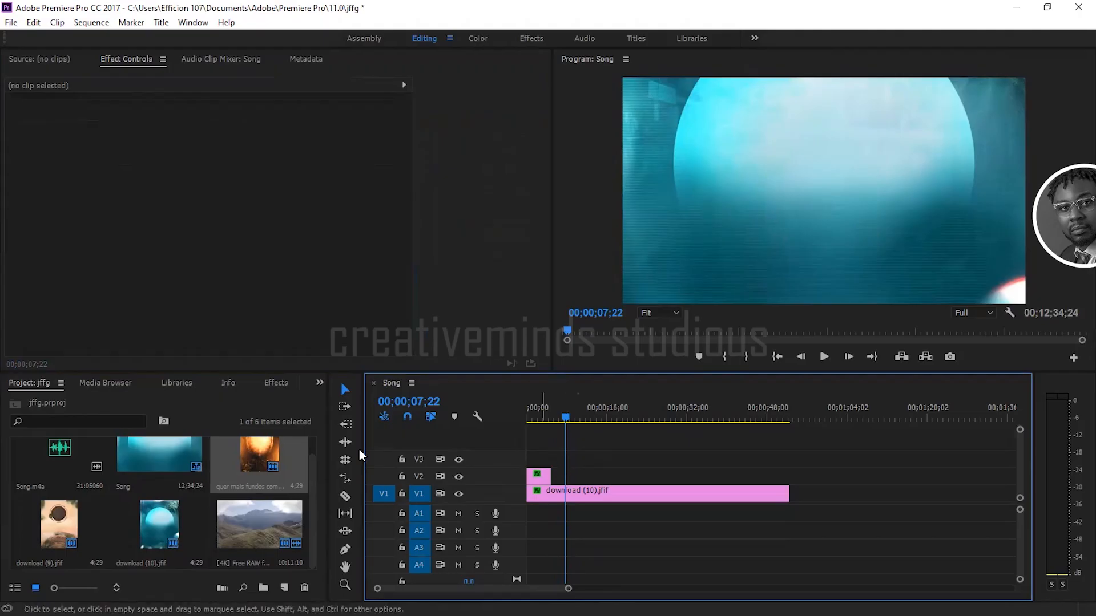
left_click_drag(265, 461, 570, 477)
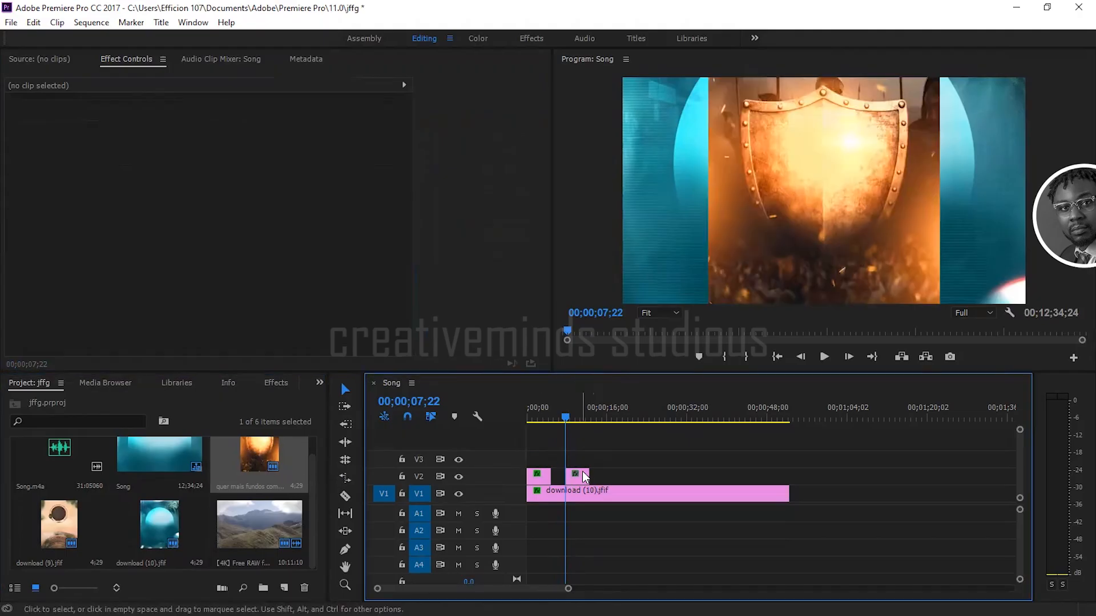
left_click(581, 472)
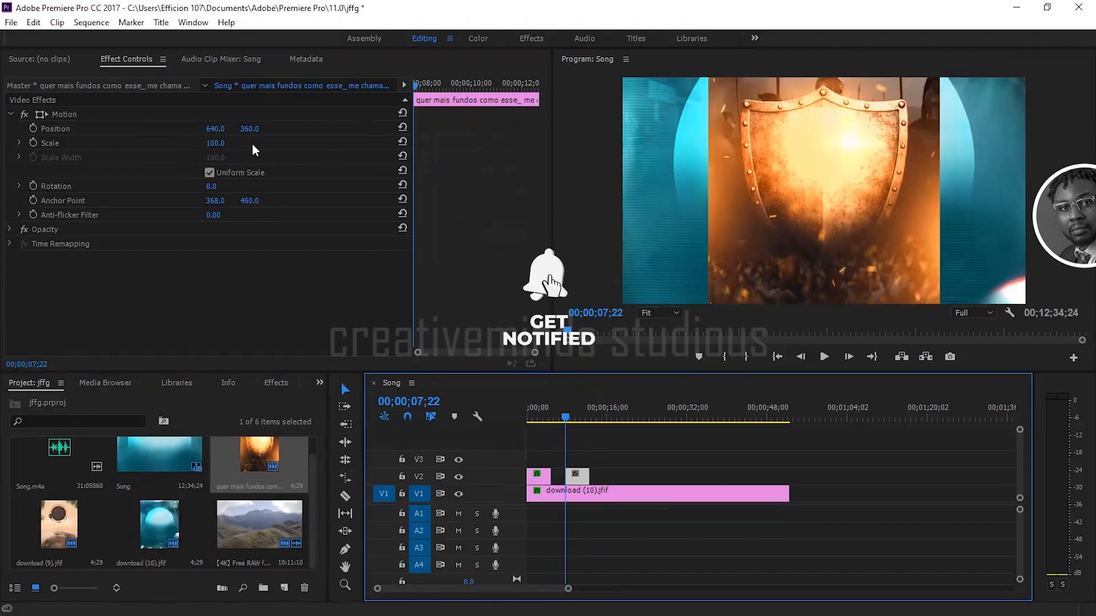
left_click_drag(215, 142, 180, 143)
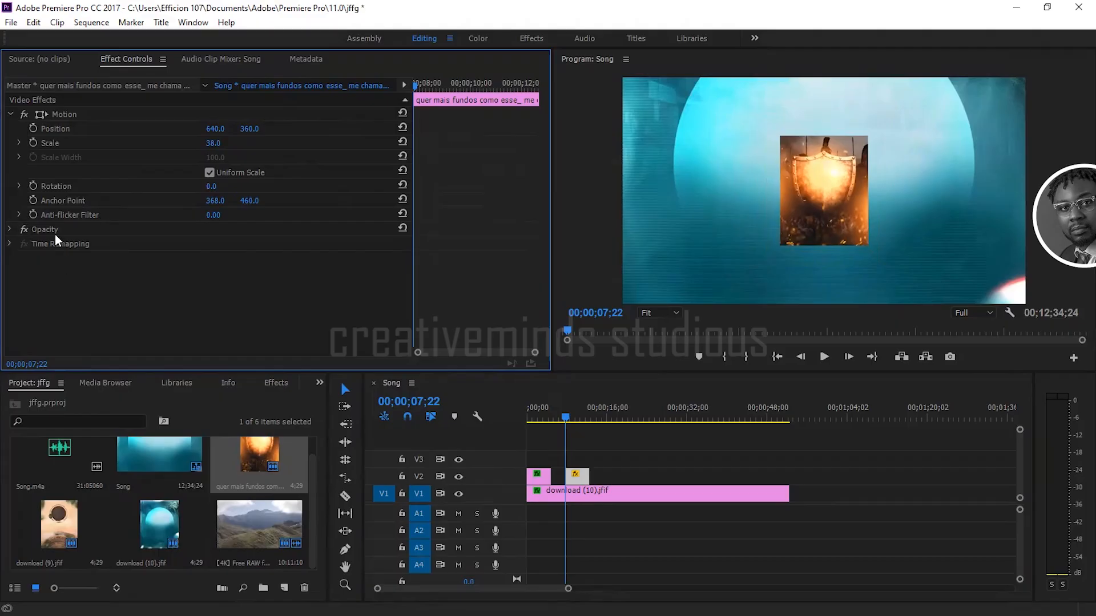
Step: Keyframe the shield's Opacity from 0% at 00;00;07;22 to 100% at 00;00;08;14 for a fade-in
left_click(10, 229)
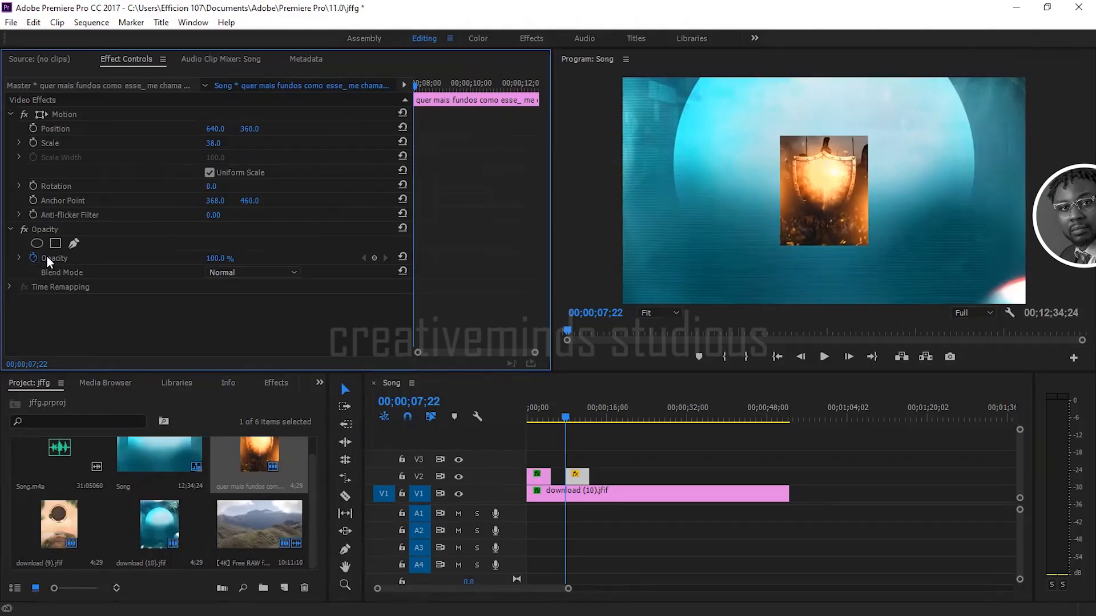
left_click(375, 258)
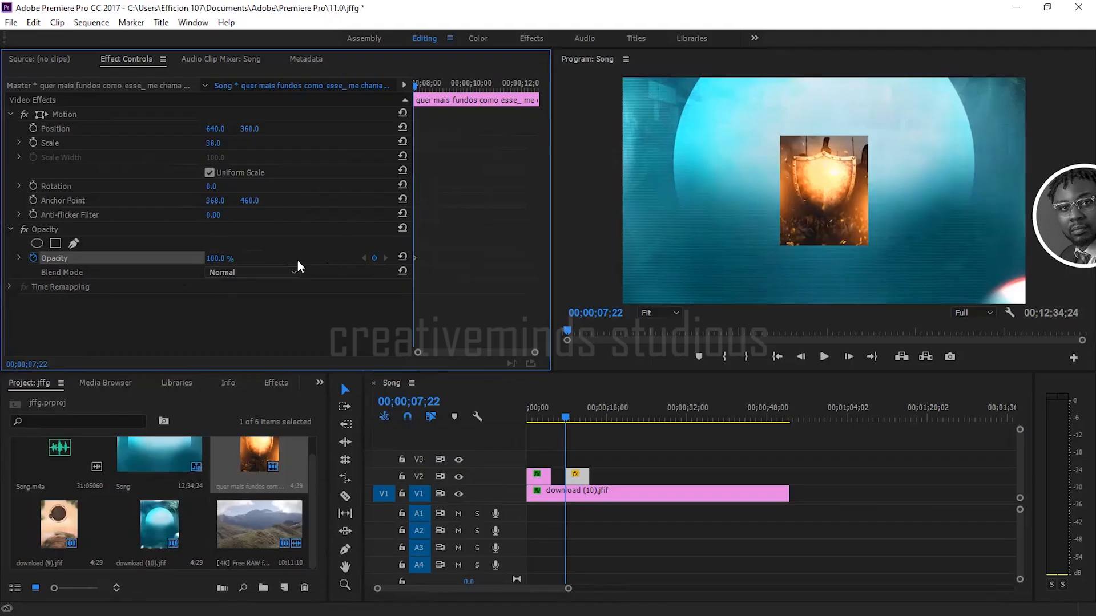
left_click(222, 257)
type("0")
key("Return")
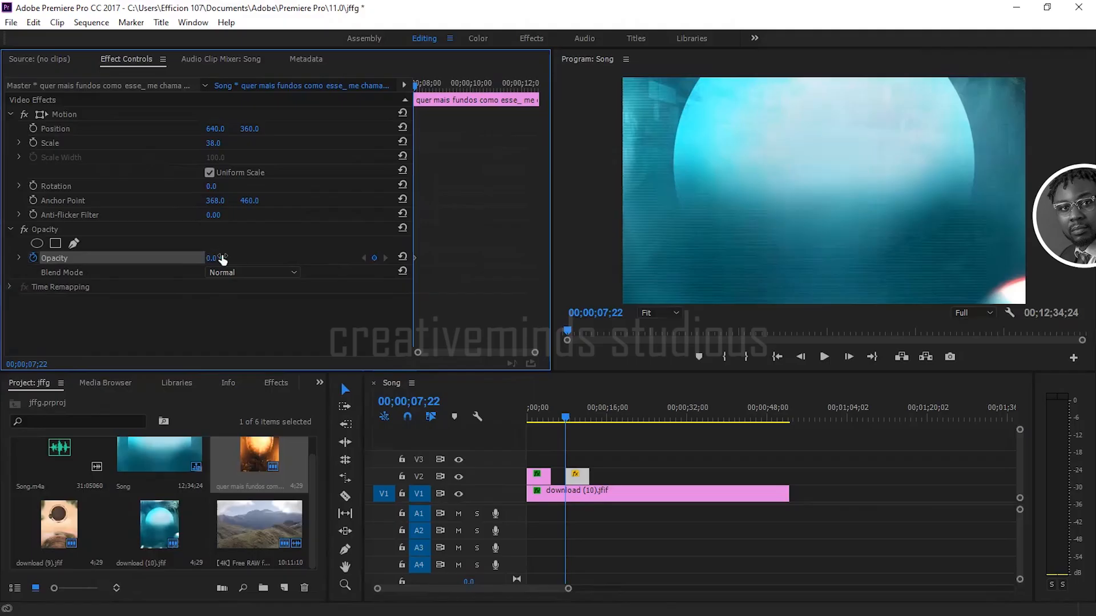
left_click_drag(416, 87, 433, 89)
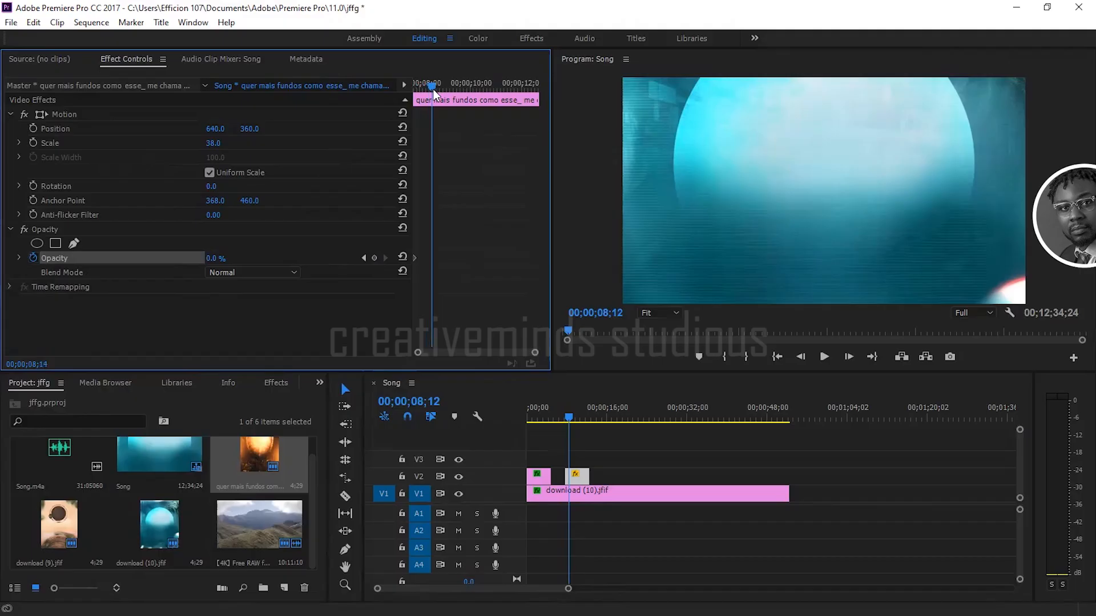
left_click(212, 258)
type("100")
key("Return")
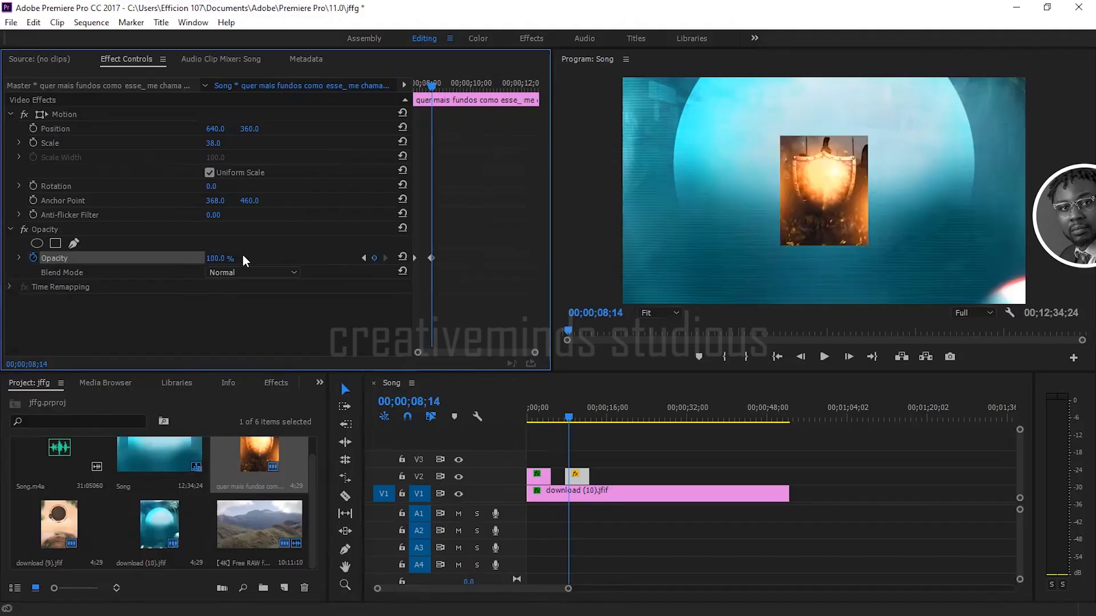
Step: Play the shield clip from its start to review the fade-in
left_click_drag(430, 87, 400, 86)
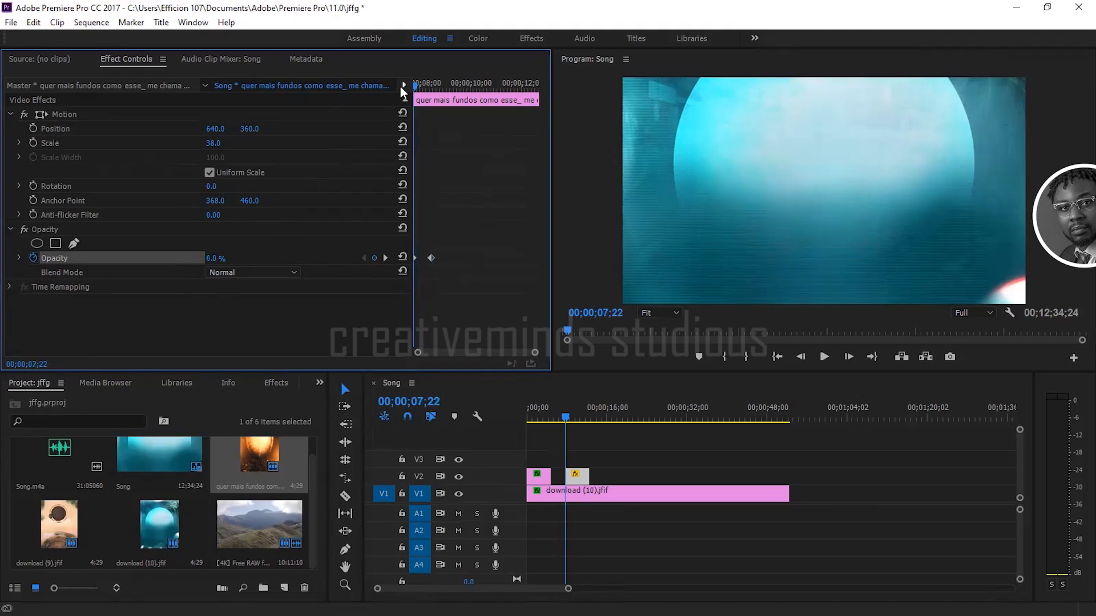
key("space")
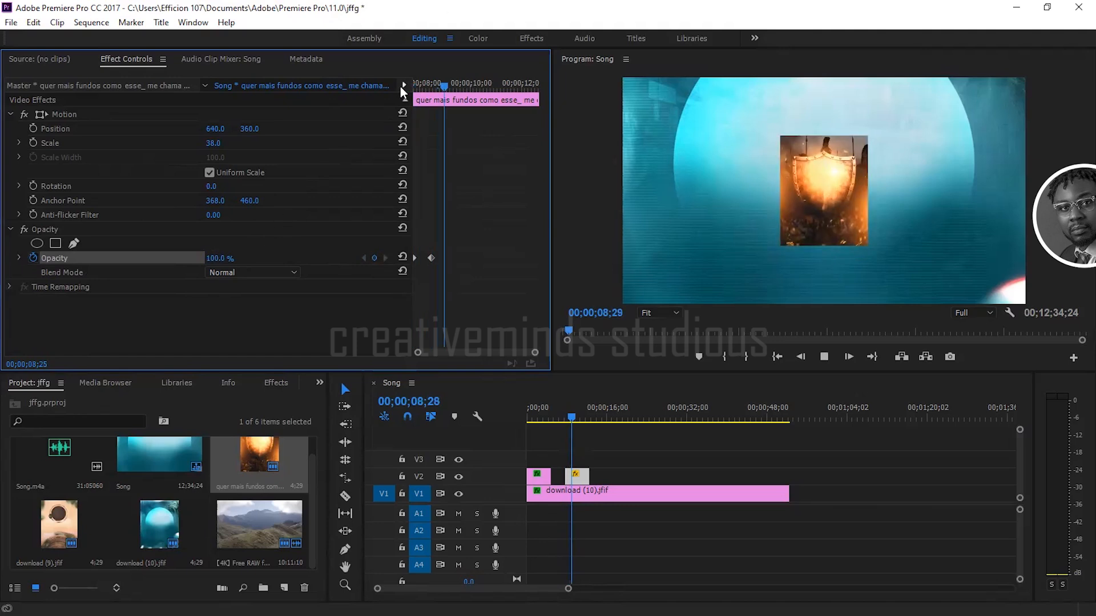
left_click_drag(425, 84, 406, 84)
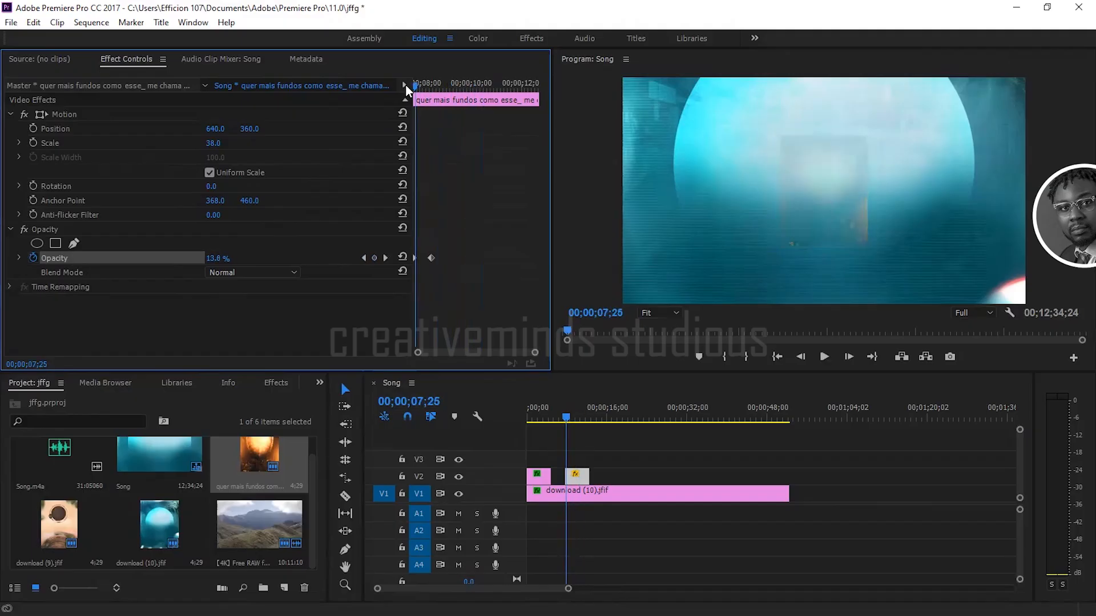
key("space")
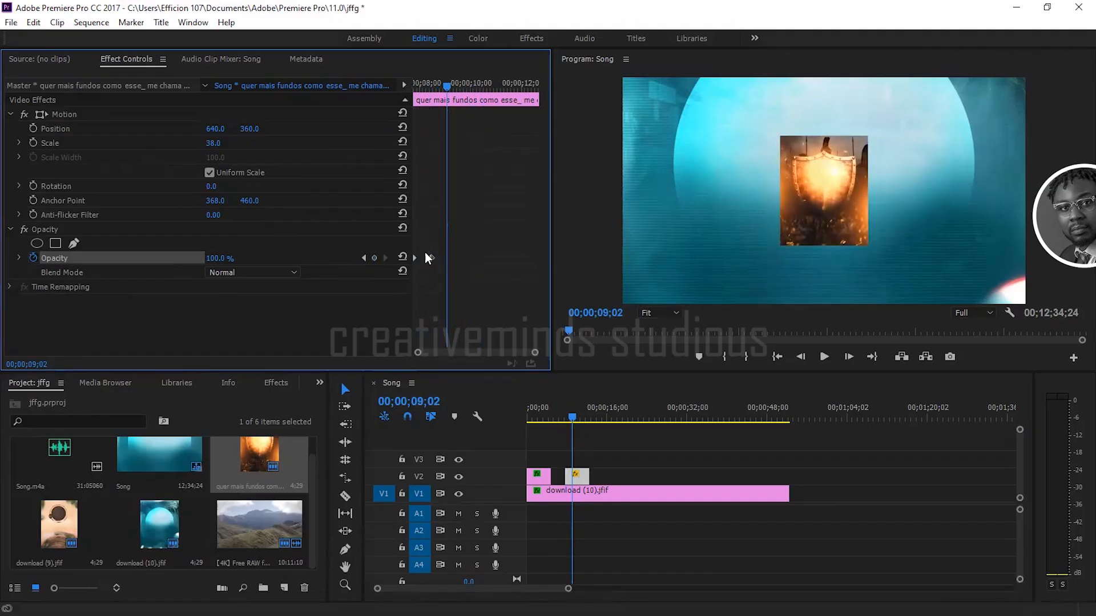
Step: Slow the fade-in by moving the 100% Opacity keyframe to just before 00;00;10;00, and play the result from the clip's start
left_click_drag(431, 258, 462, 259)
left_click_drag(425, 87, 408, 87)
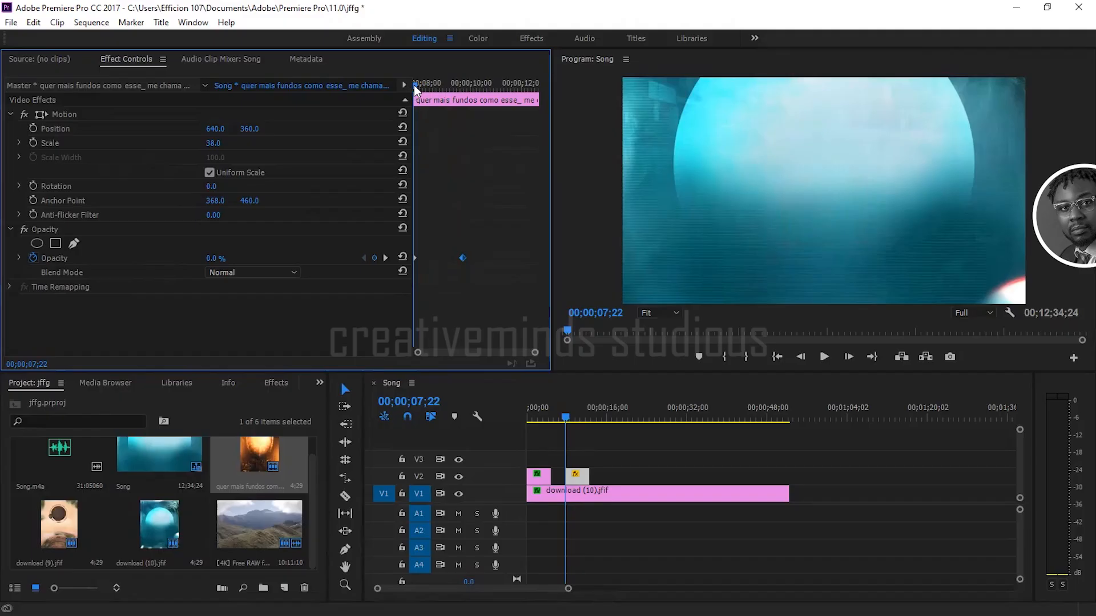
key("space")
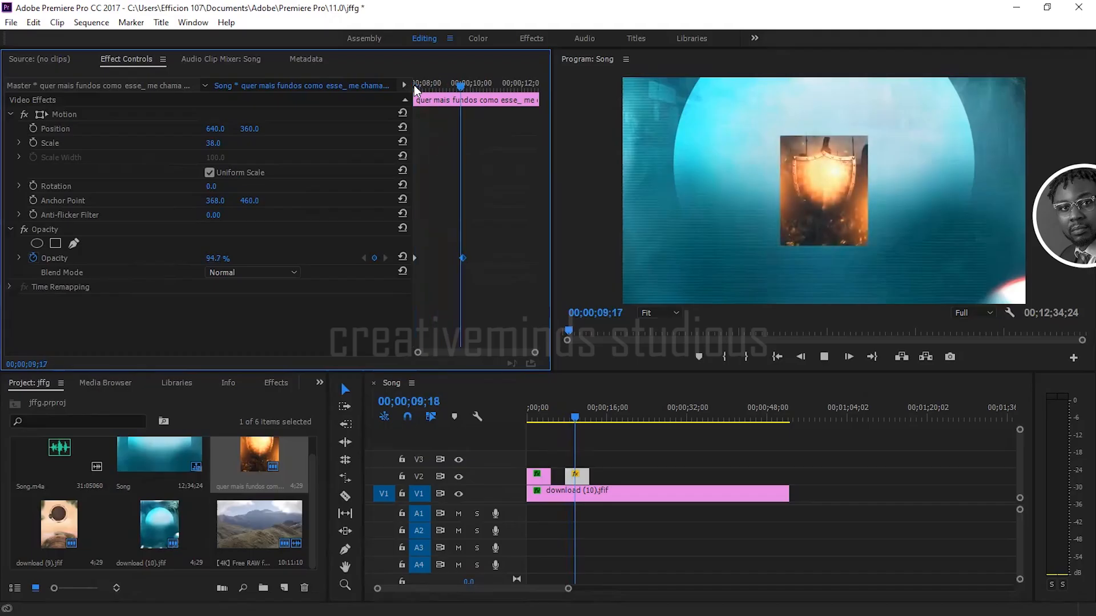
left_click(416, 87)
left_click_drag(417, 87, 407, 91)
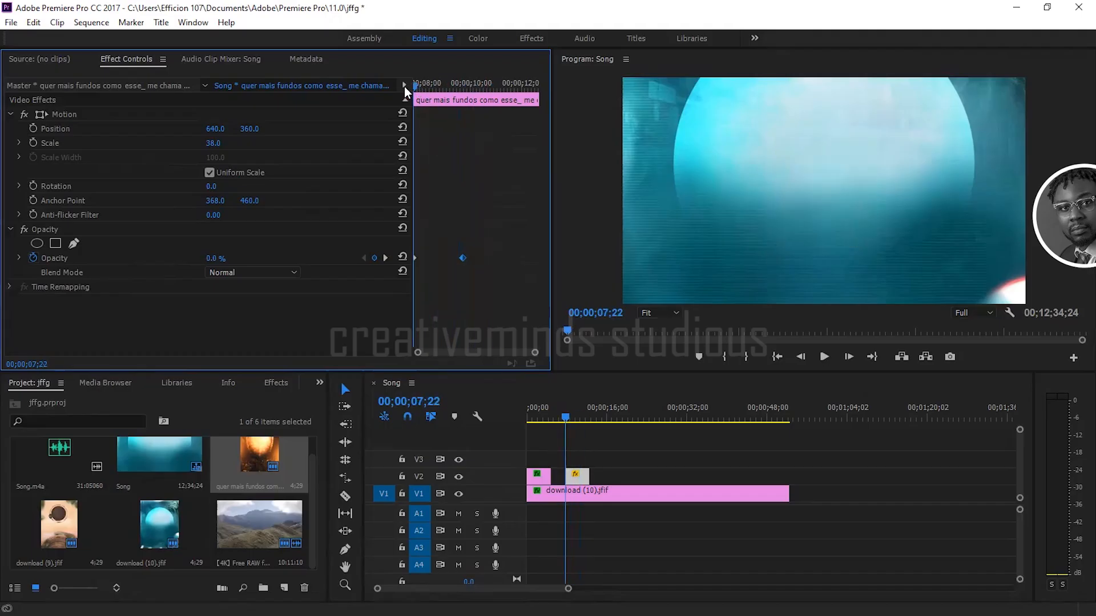
key("space")
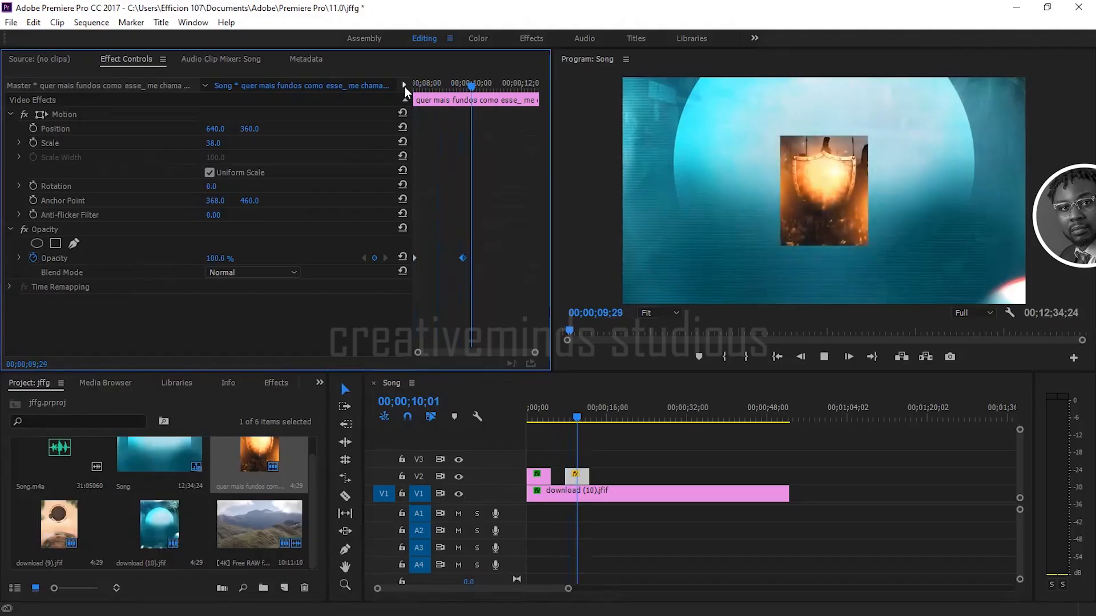
key("space")
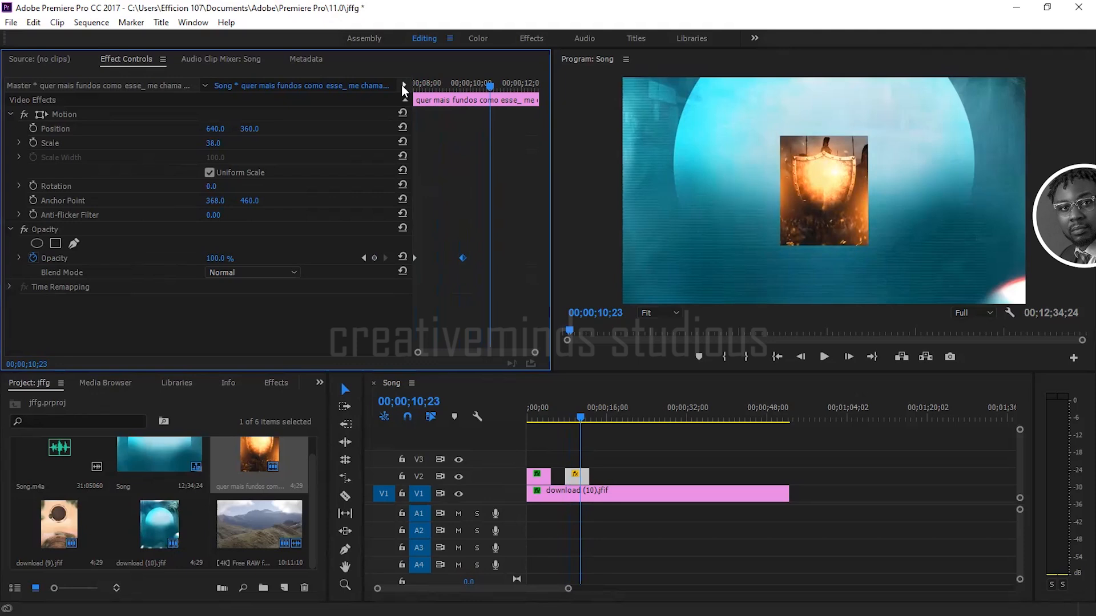
Step: Delete the fade-in shield clip from track V2
left_click(578, 480)
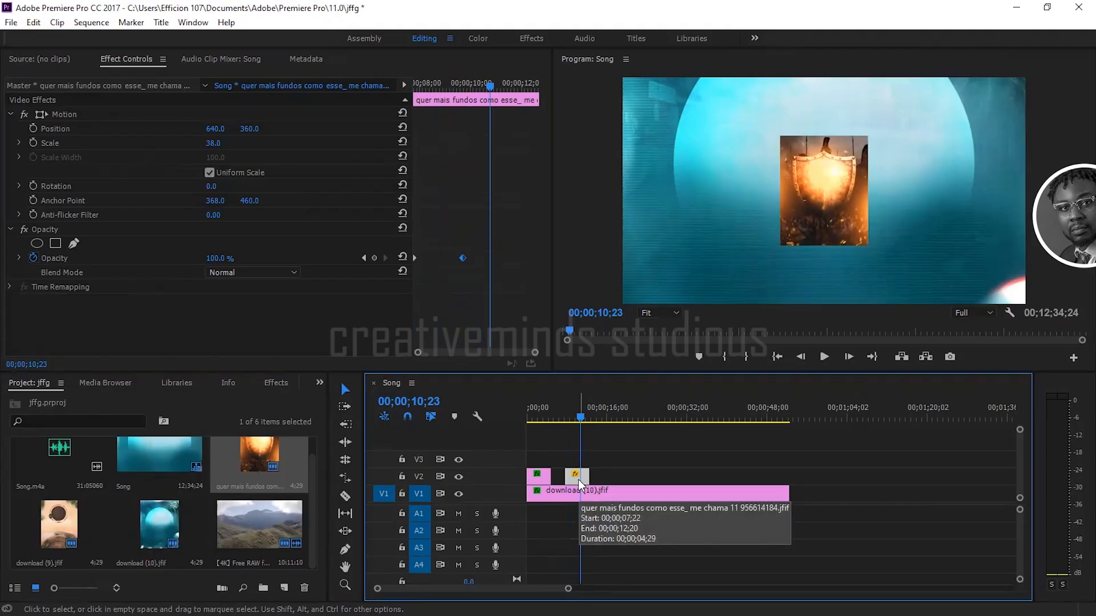
key("Delete")
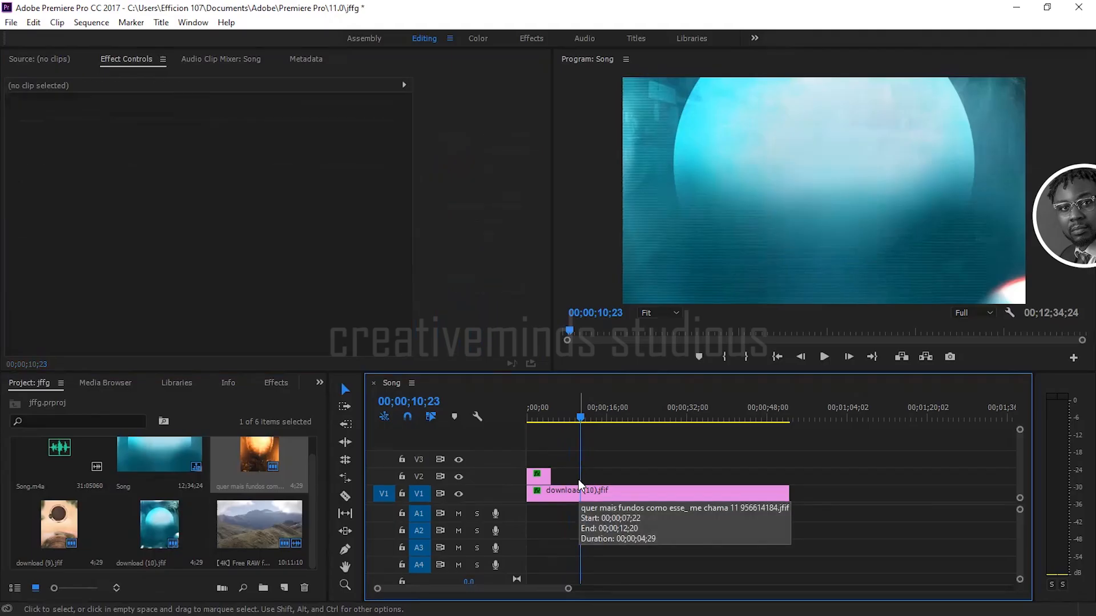
Step: Play the sequence from 00;00;00;00 to review the coffee cup clip's motion
left_click(535, 412)
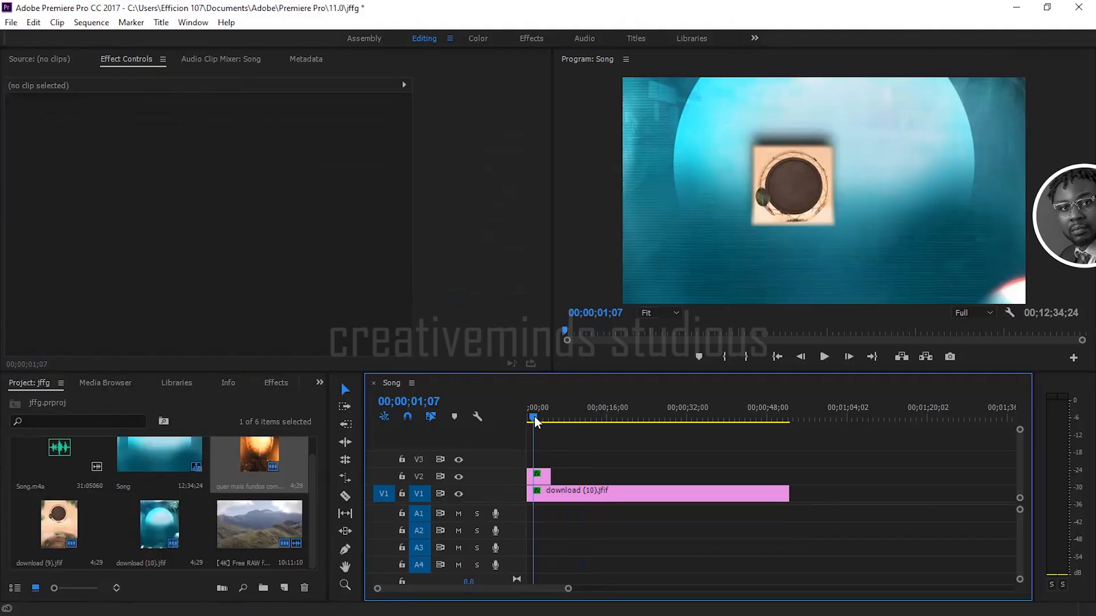
mouse_move(523, 416)
left_mouse_down()
mouse_move(537, 417)
mouse_move(524, 418)
left_mouse_up()
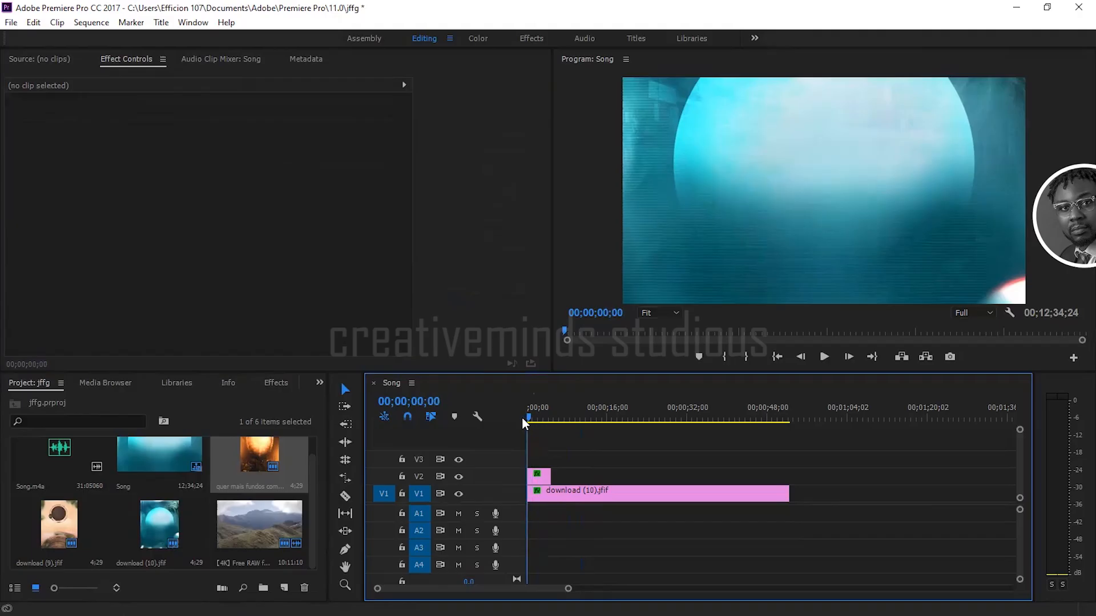
key("space")
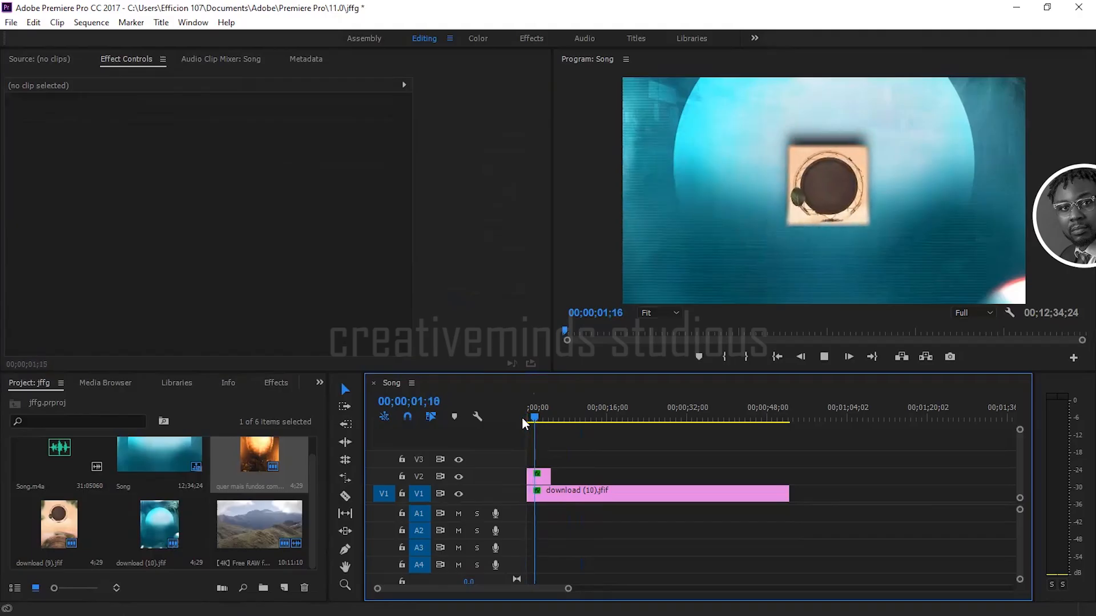
Step: Stop playback and extend the end of the coffee cup clip on track V2 to about 23 seconds
key("space")
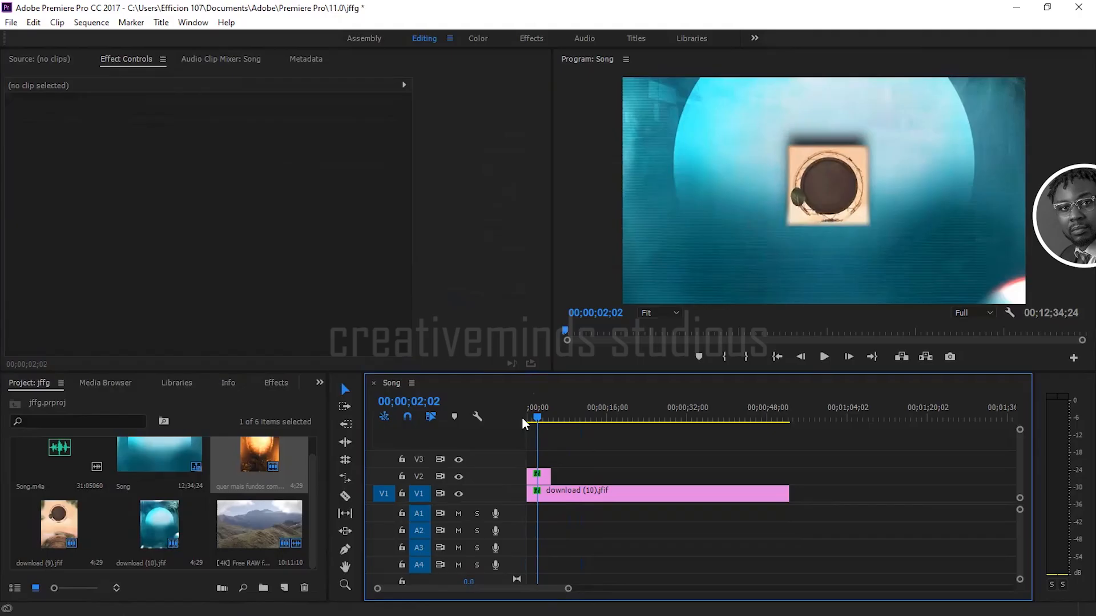
left_click_drag(555, 474, 585, 473)
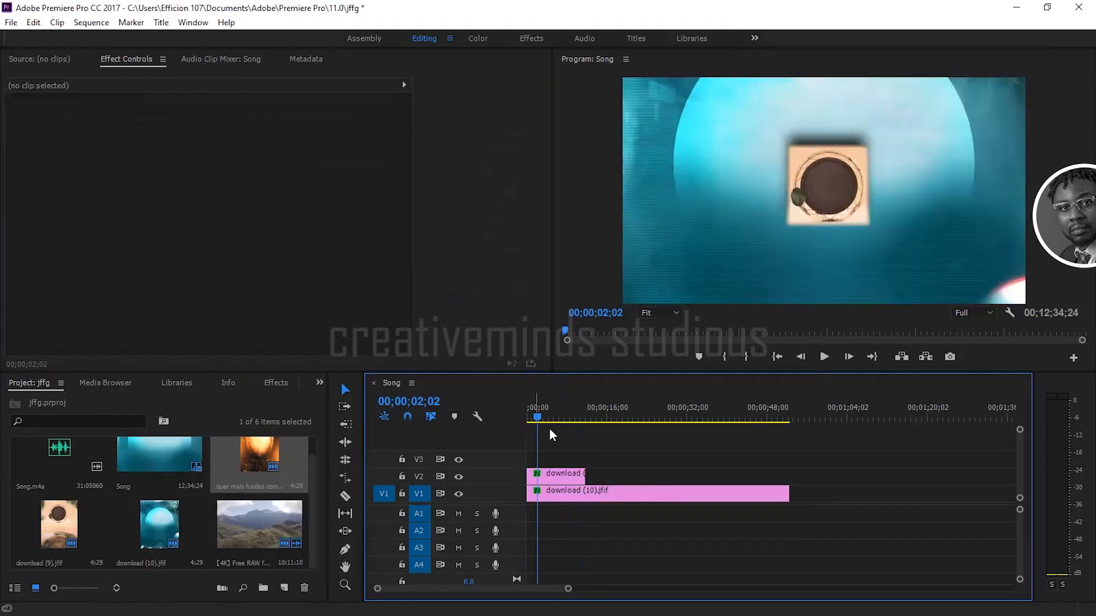
left_click_drag(581, 474, 641, 473)
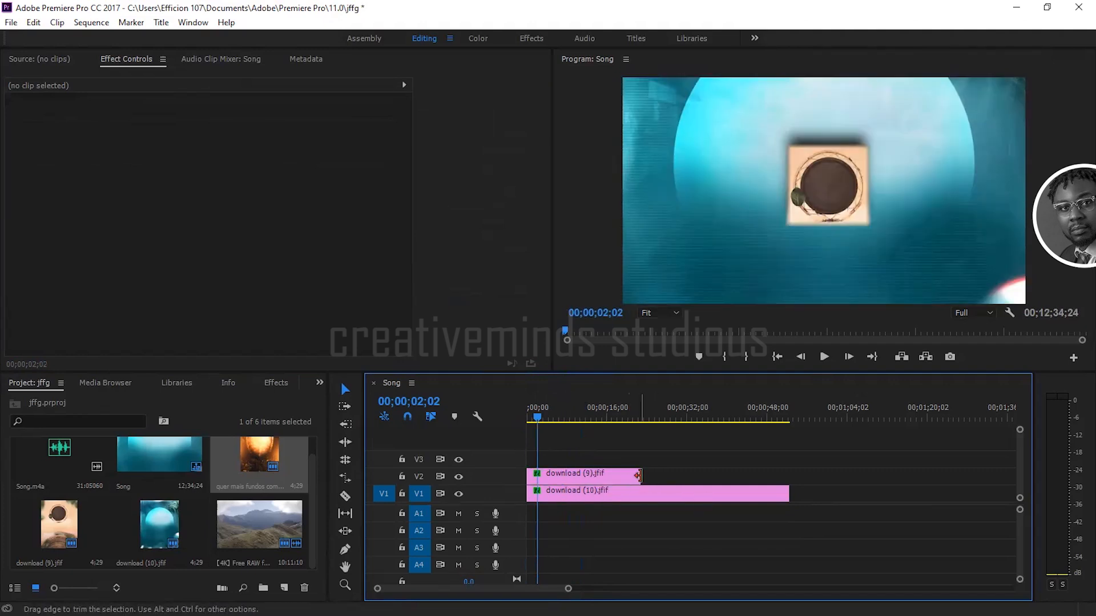
mouse_move(640, 475)
left_mouse_down()
mouse_move(596, 477)
mouse_move(679, 474)
mouse_move(555, 477)
mouse_move(688, 471)
mouse_move(637, 479)
left_mouse_up()
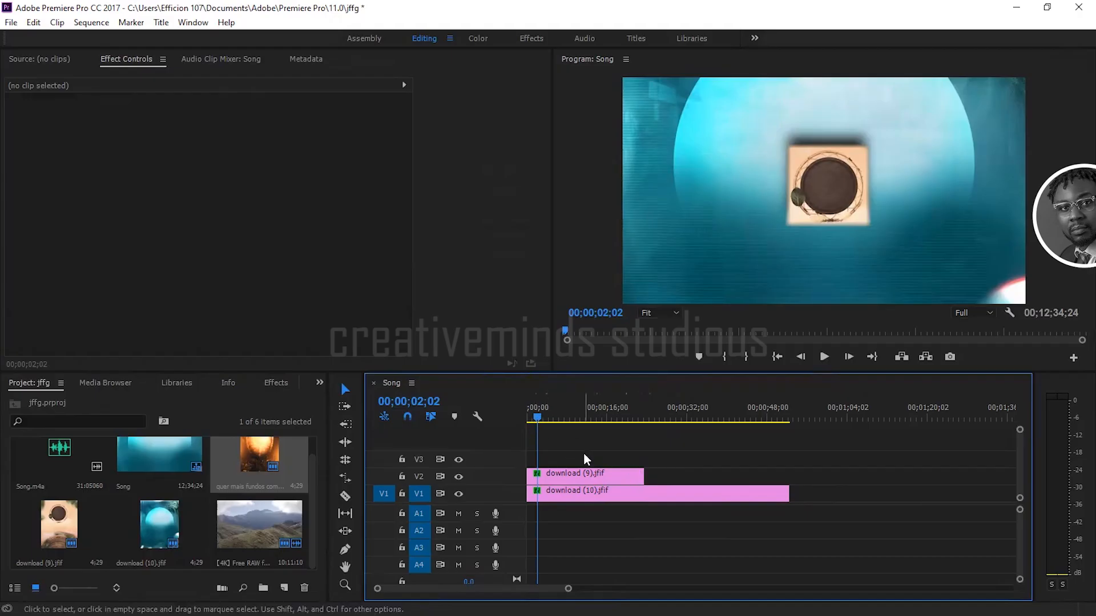
Step: Select the coffee cup clip on V2 and scrub through its slide-in between 00;00;00;00 and 00;00;03;04
left_click(534, 418)
mouse_move(534, 419)
left_mouse_down()
mouse_move(522, 416)
mouse_move(531, 417)
left_mouse_up()
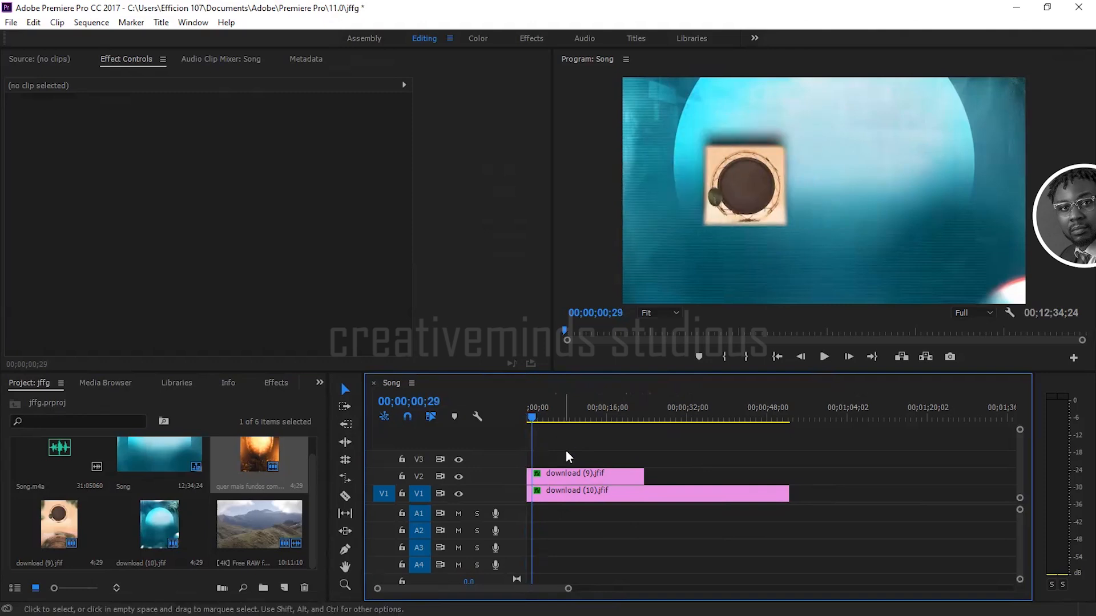
left_click(569, 473)
left_click_drag(528, 421, 523, 420)
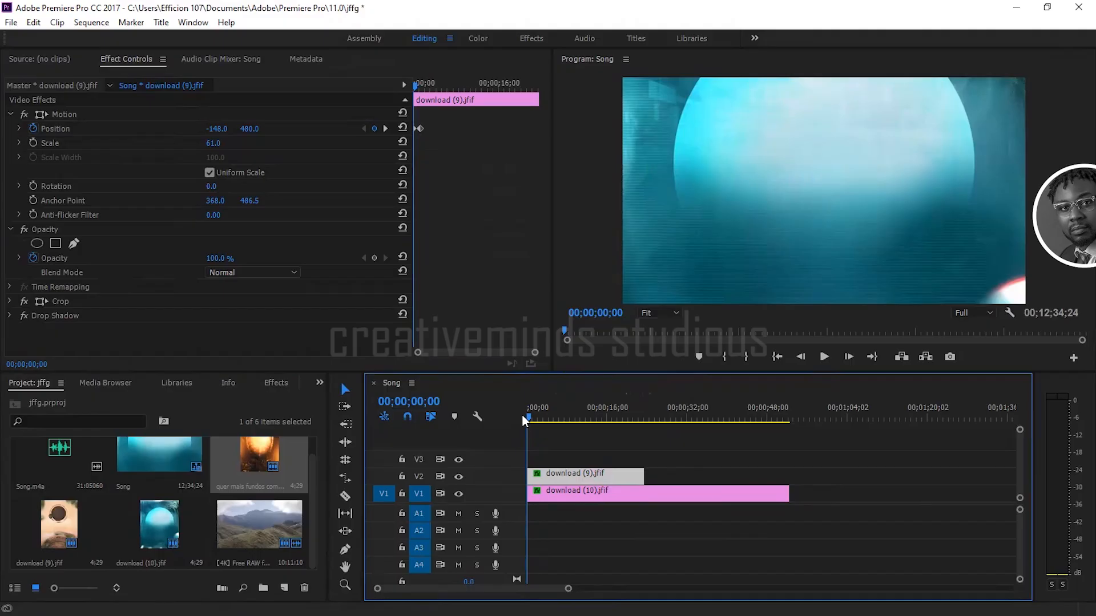
left_click(542, 417)
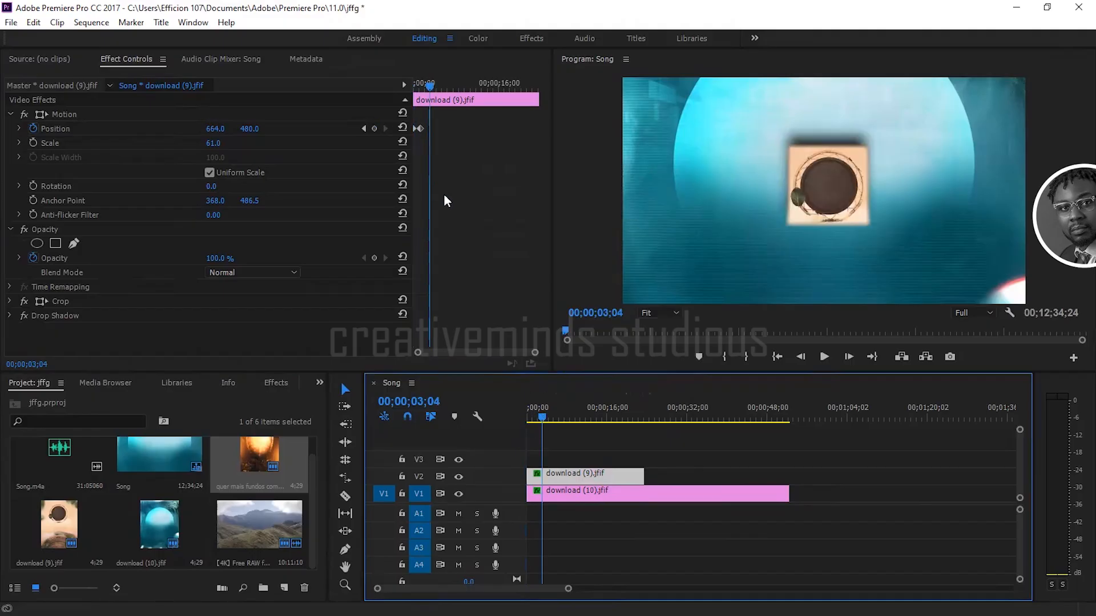
left_click(432, 87)
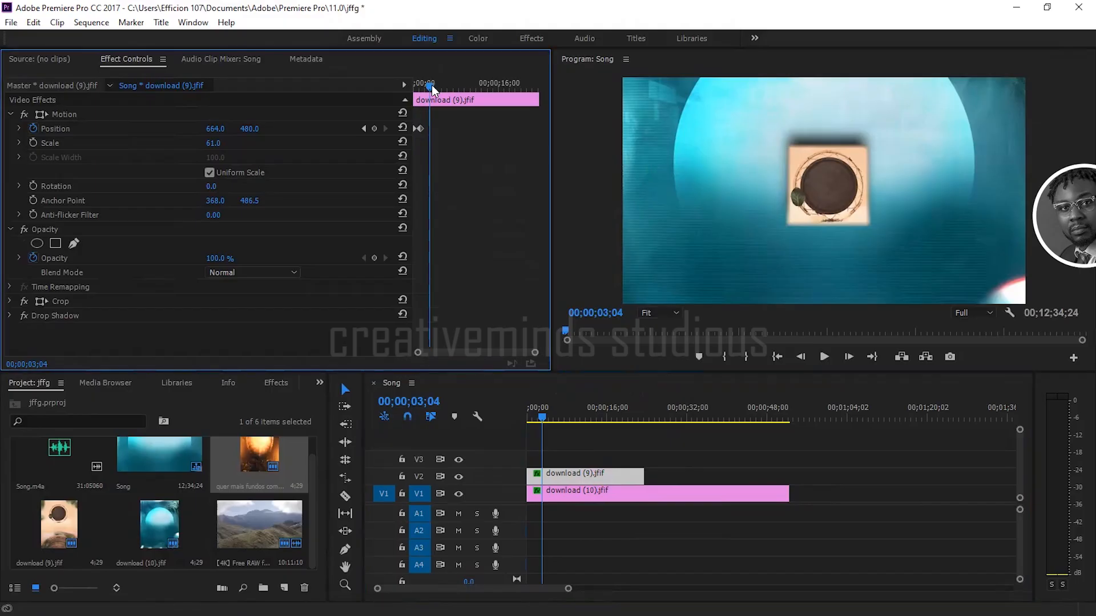
key("Left")
key("Left")
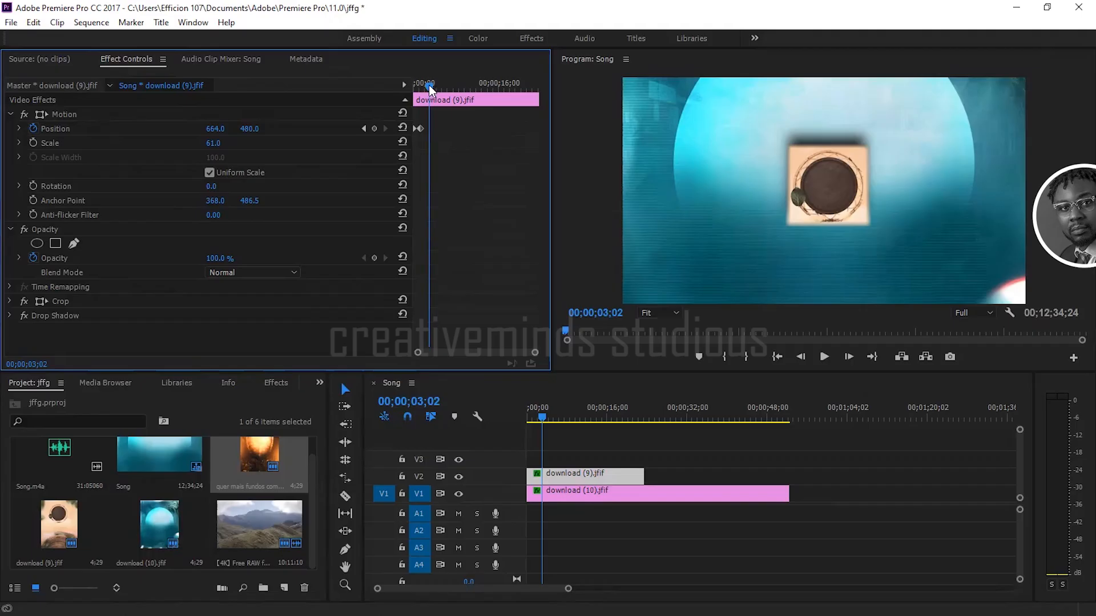
left_click_drag(429, 84, 425, 84)
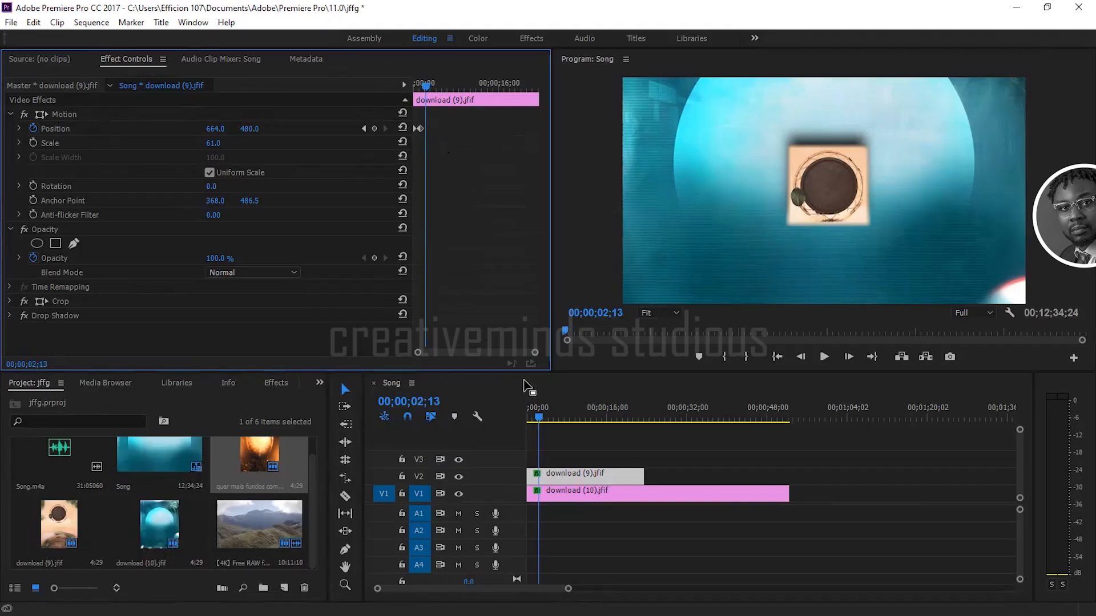
Step: Add a Position keyframe holding 664.0, 480.0 for the coffee cup clip at 00;00;01;25
left_click_drag(534, 354, 511, 358)
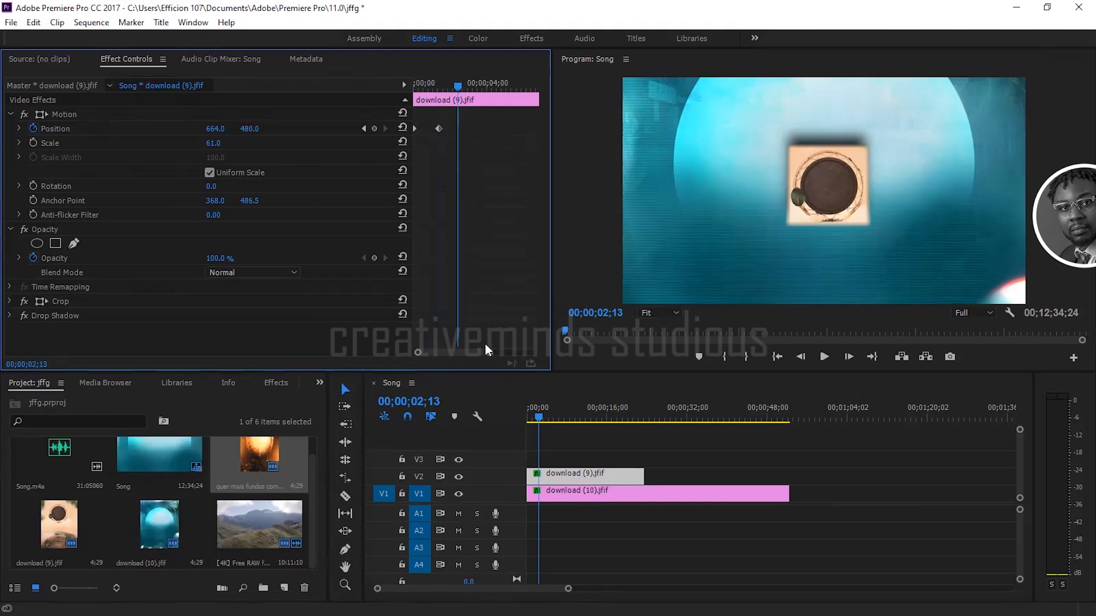
mouse_move(489, 353)
left_mouse_down()
mouse_move(469, 356)
mouse_move(516, 358)
mouse_move(479, 359)
mouse_move(498, 358)
left_mouse_up()
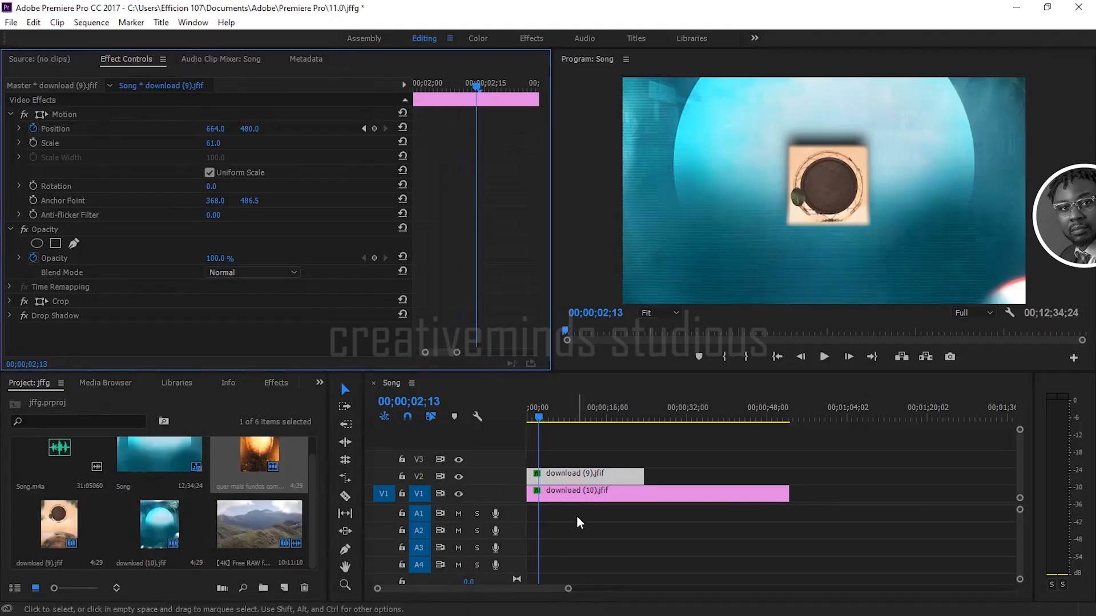
left_click(568, 590)
mouse_move(569, 590)
left_mouse_down()
mouse_move(641, 590)
mouse_move(587, 590)
mouse_move(601, 589)
left_mouse_up()
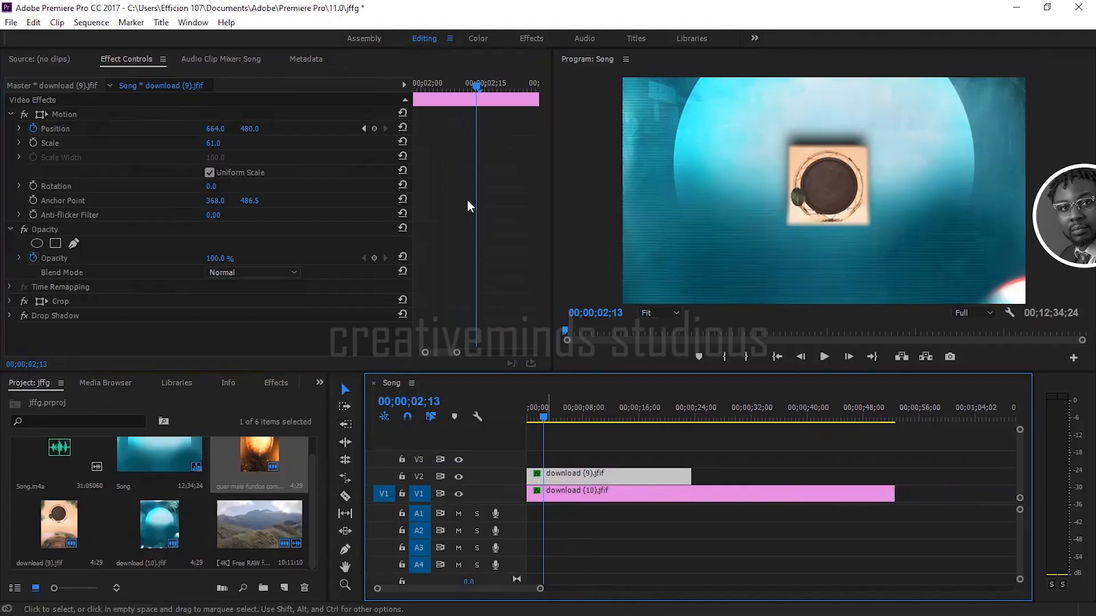
left_click(459, 355)
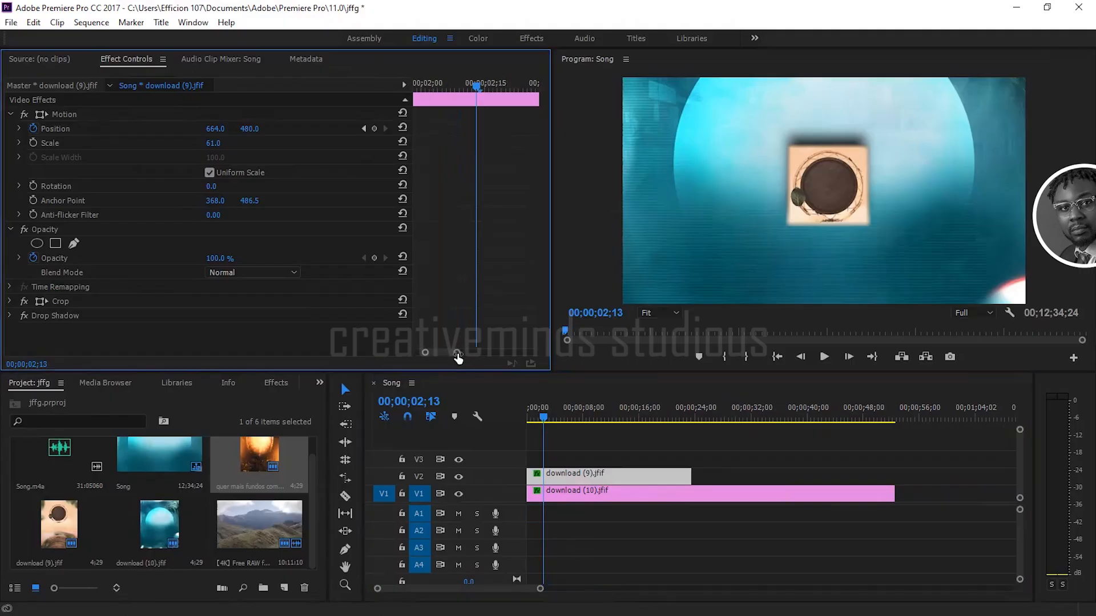
left_click_drag(447, 351, 495, 354)
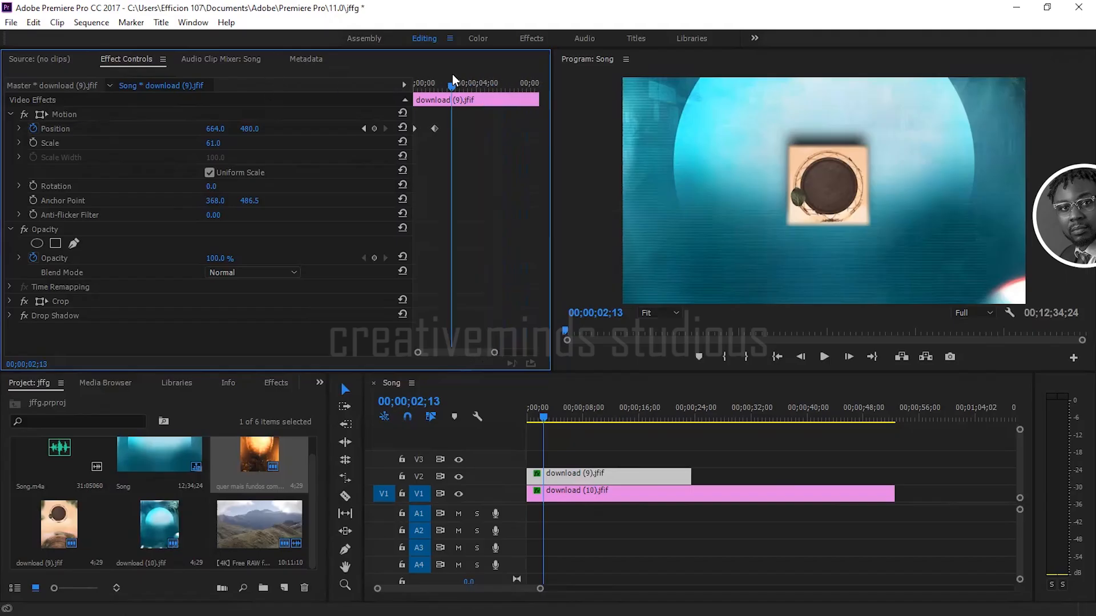
left_click_drag(452, 84, 438, 84)
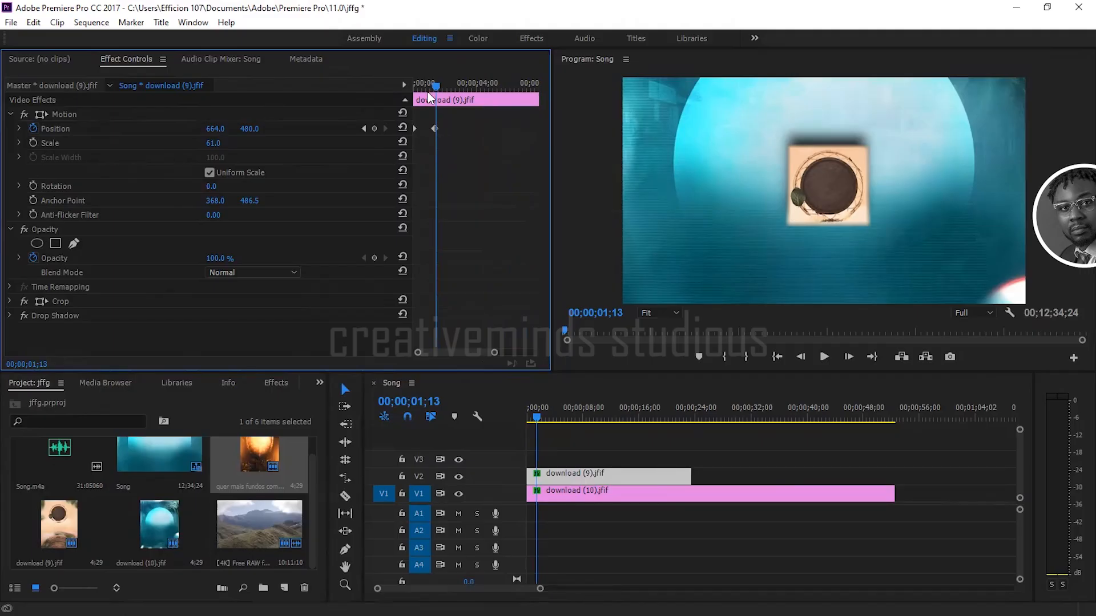
left_click_drag(436, 87, 443, 88)
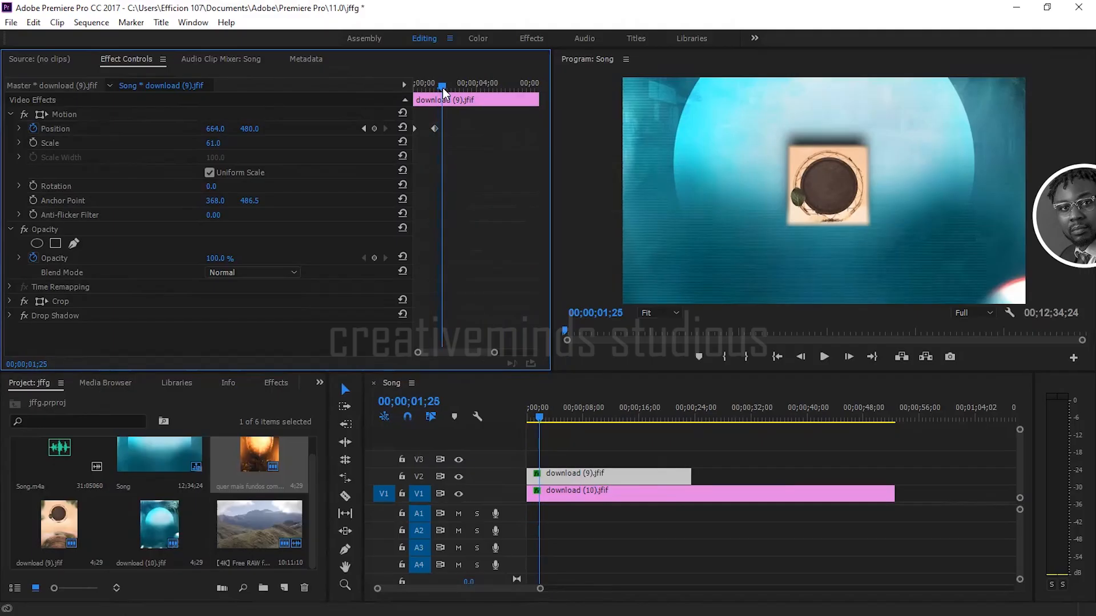
left_click(375, 128)
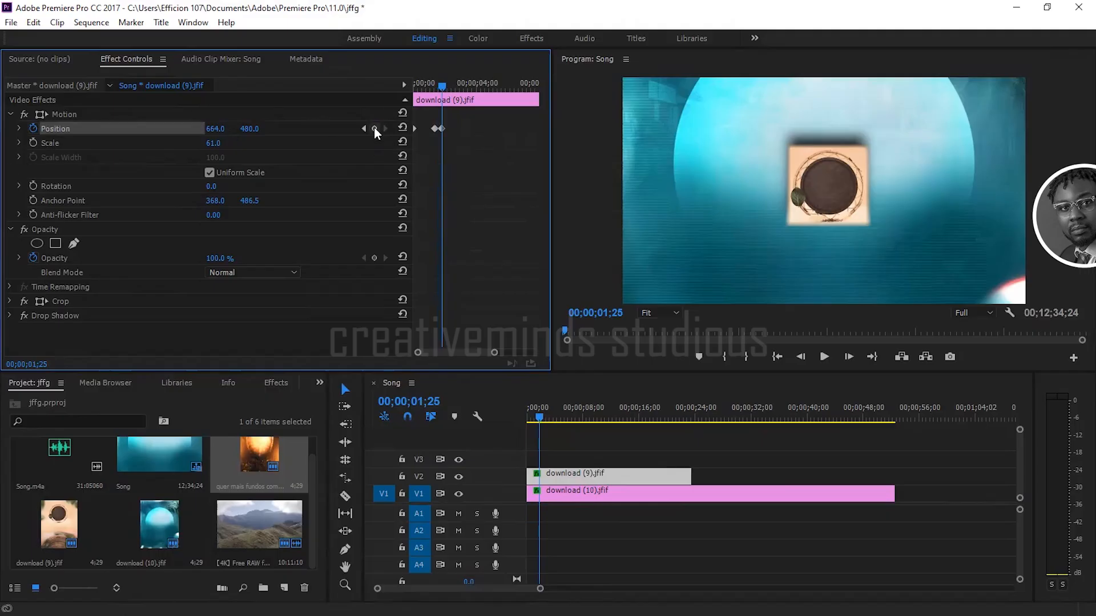
Step: Play the coffee cup clip from its start to review the slide-in and position hold
left_click_drag(413, 90, 436, 90)
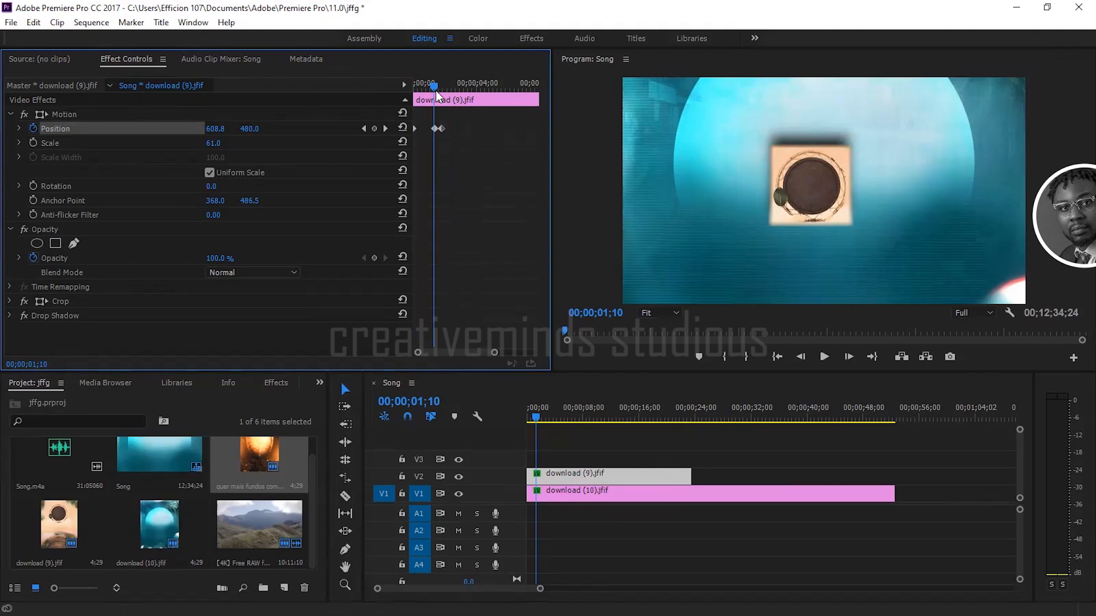
left_click_drag(435, 89, 416, 89)
key("space")
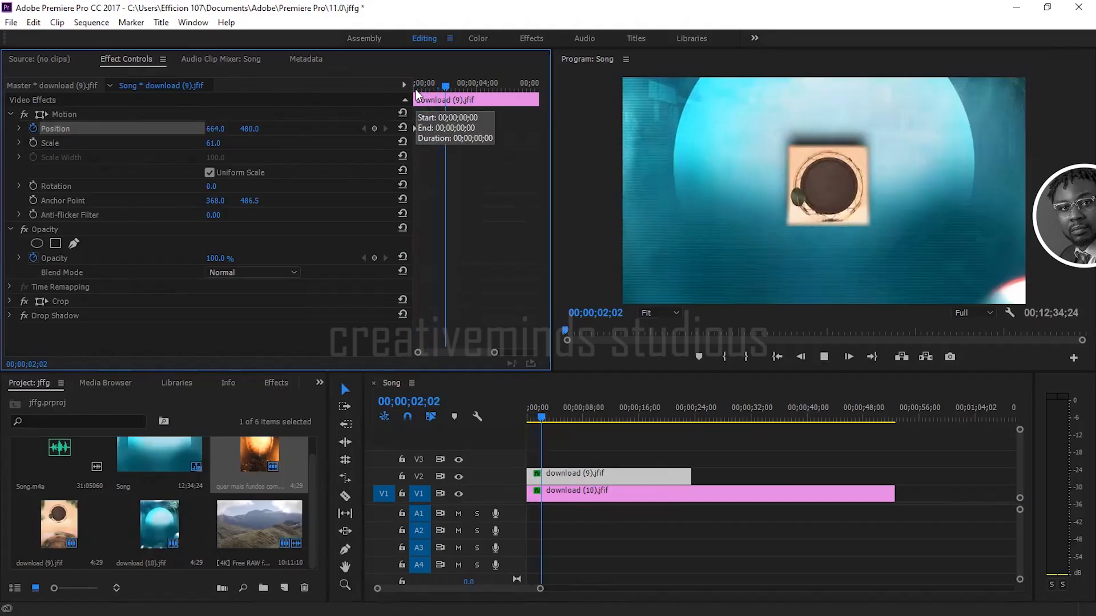
key("space")
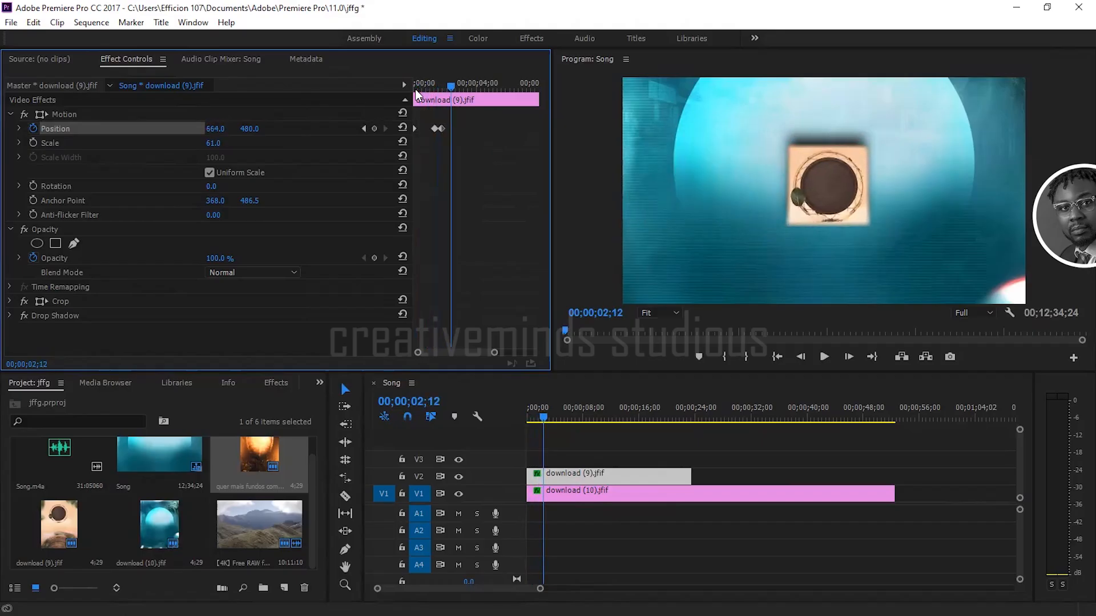
Step: Animate the coffee cup's Scale with keyframes of 61.0 at 00;00;01;29 and 71.0 at 00;00;02;13
left_click(443, 128)
left_click_drag(451, 85, 444, 84)
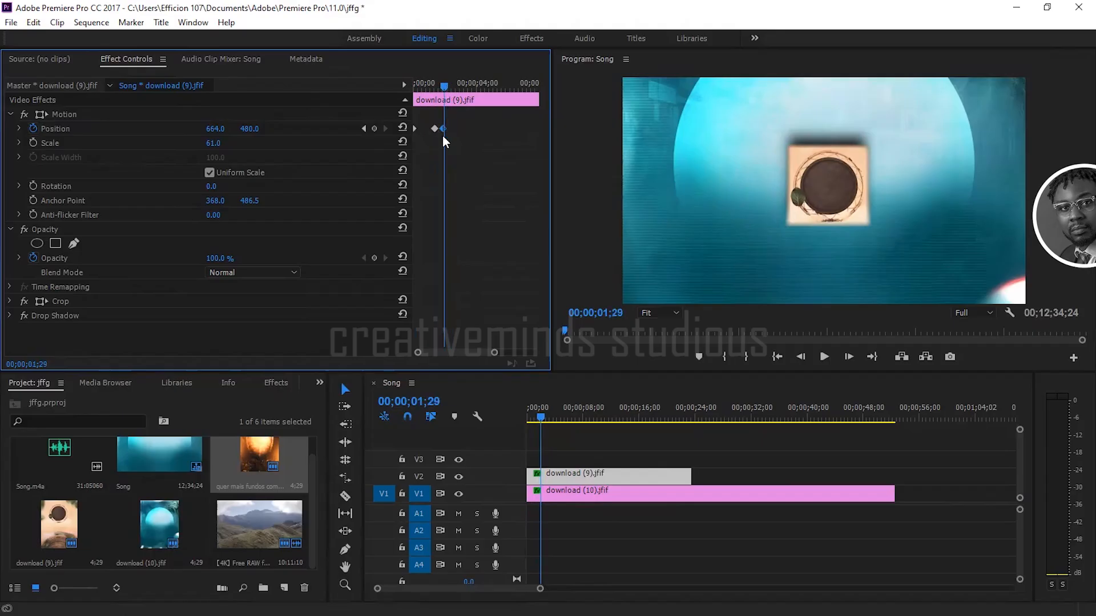
left_click(35, 141)
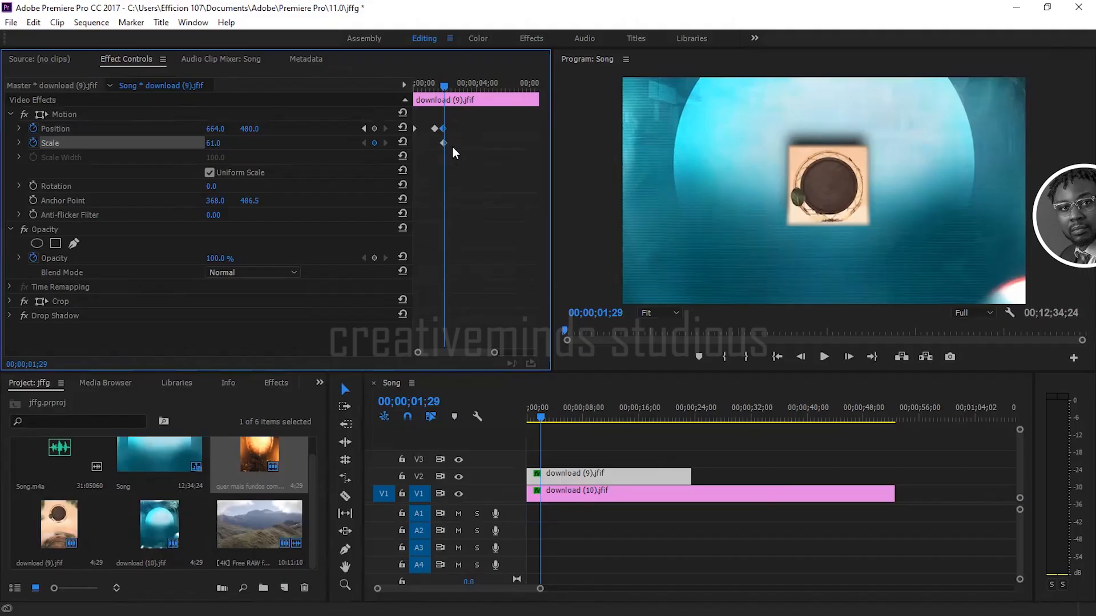
left_click_drag(444, 87, 451, 86)
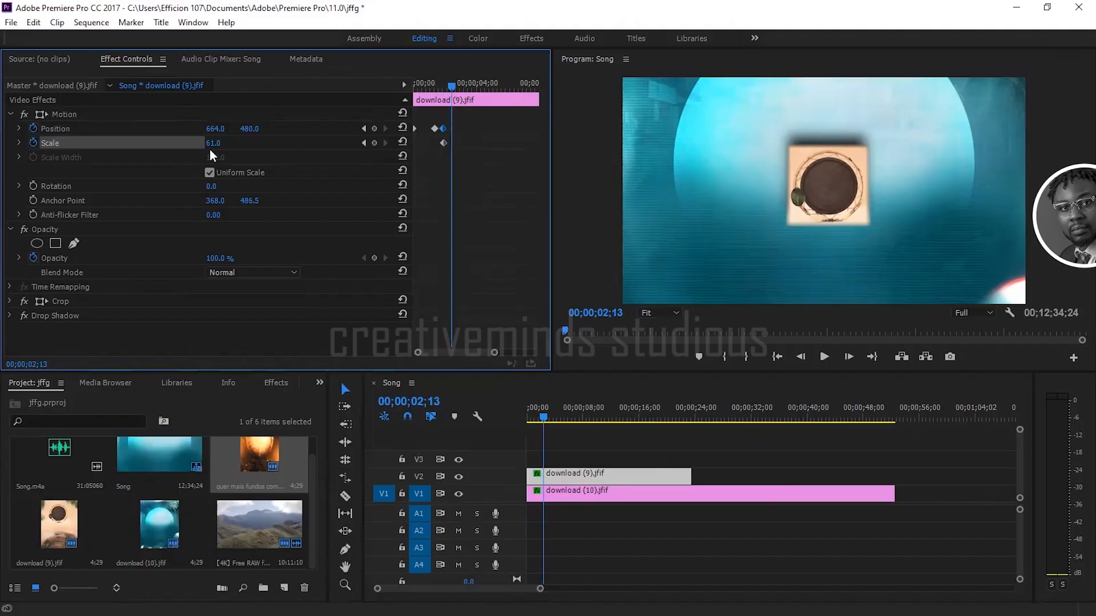
left_click_drag(210, 146, 225, 145)
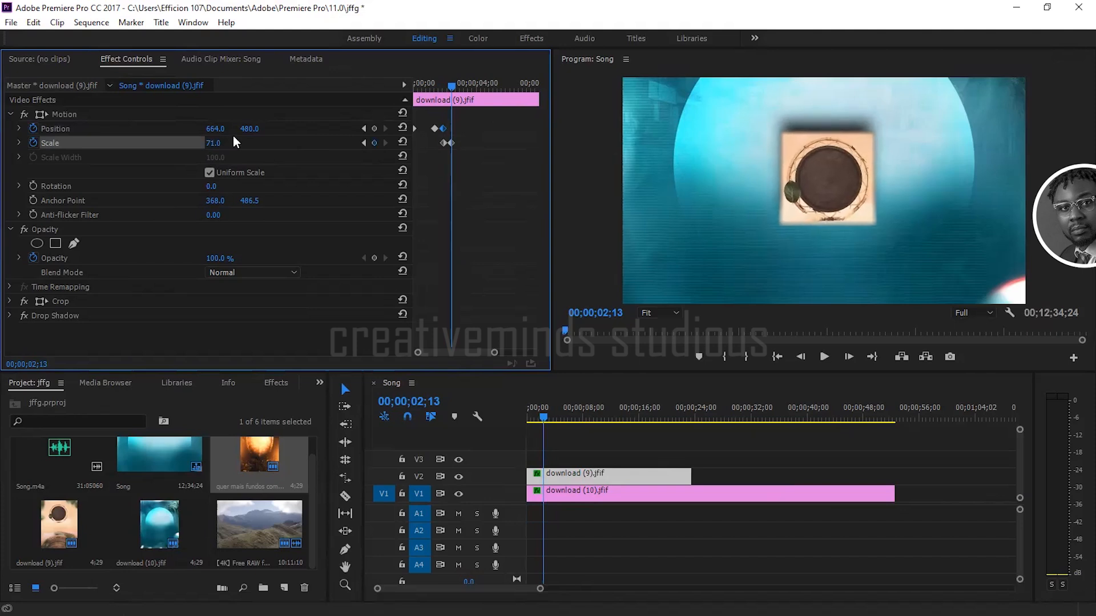
Step: Play the coffee cup clip twice from its start to review the slide-in followed by the scale-up
left_click_drag(427, 87, 398, 87)
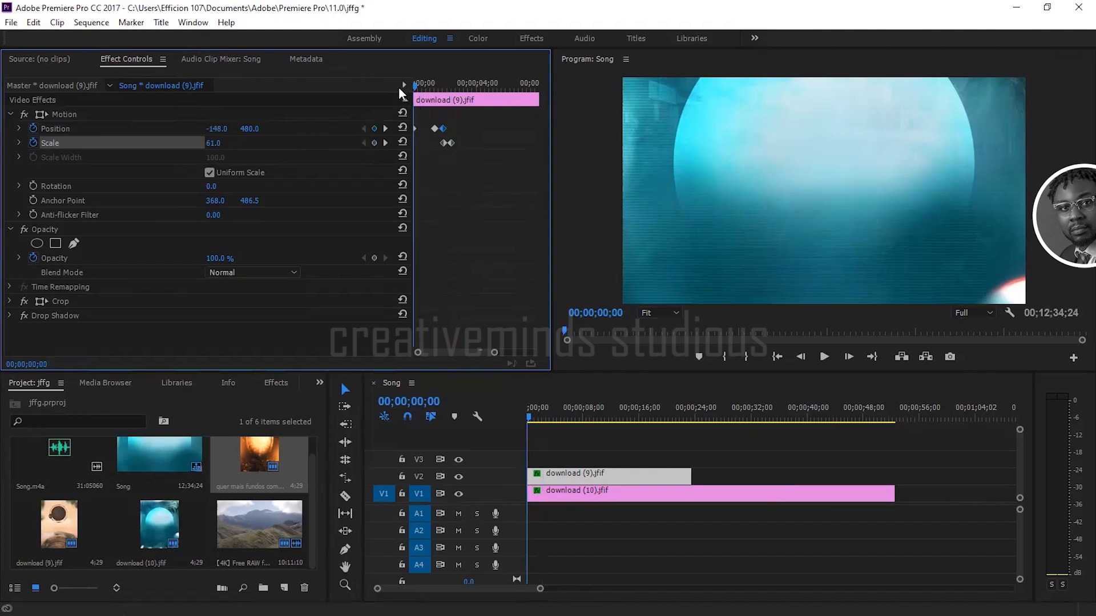
key("space")
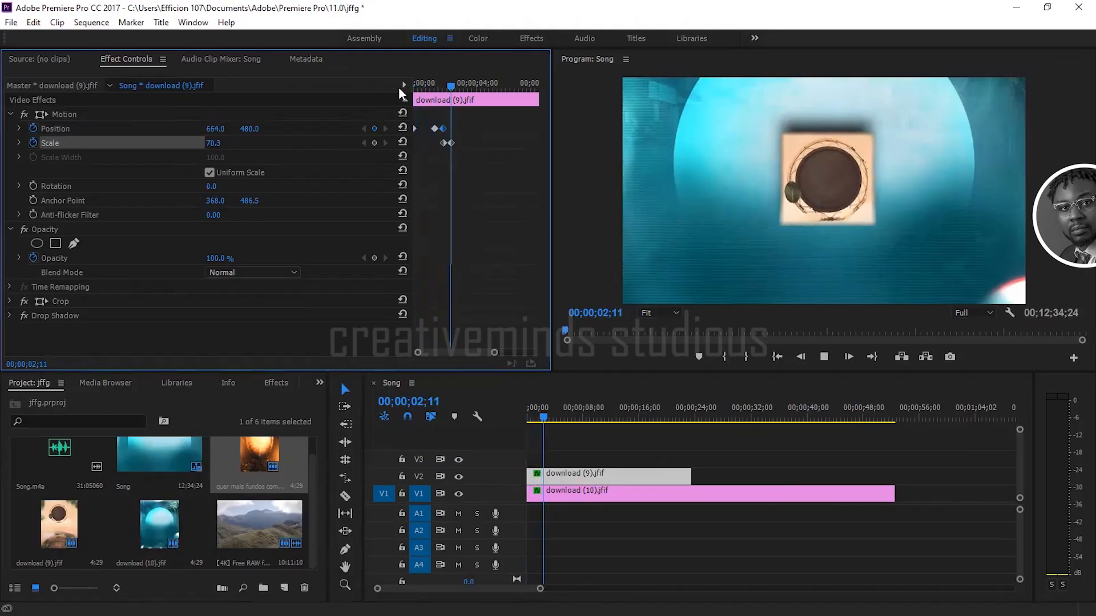
key("space")
left_click_drag(421, 89, 395, 88)
key("space")
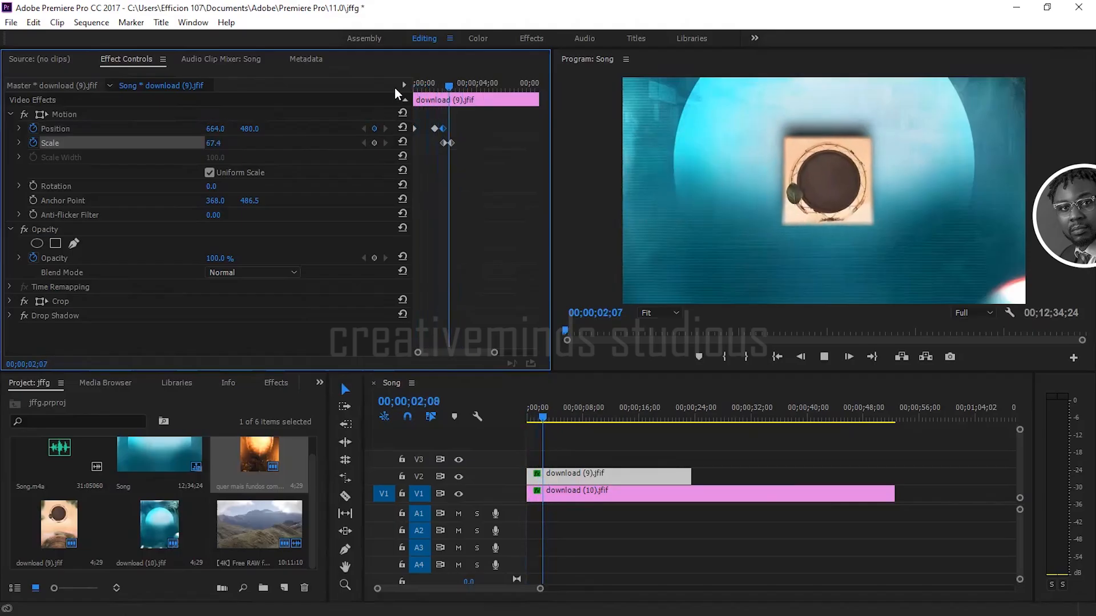
key("space")
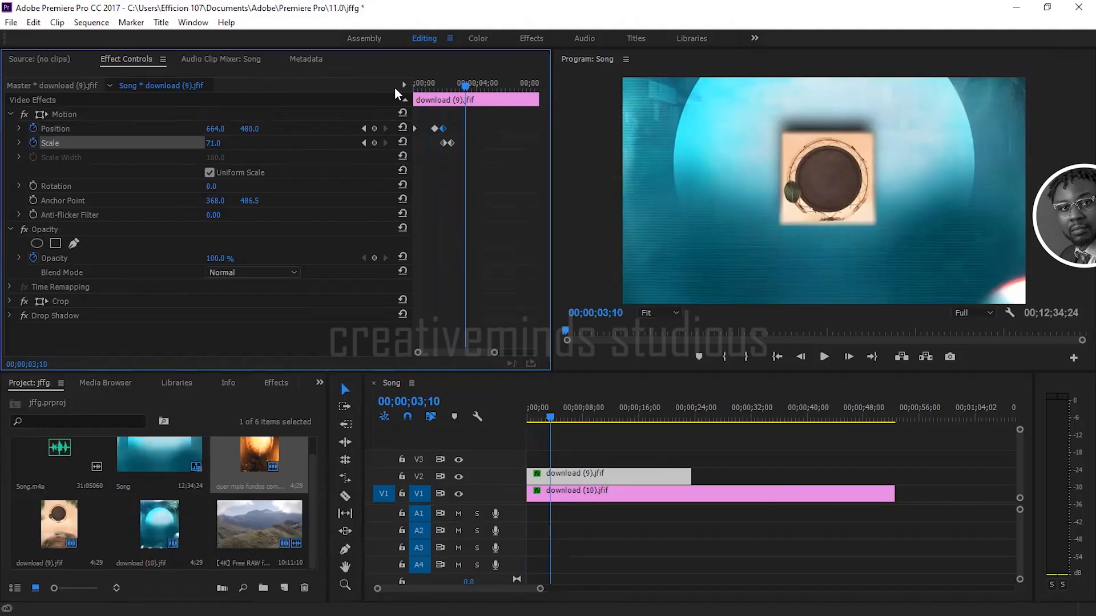
Step: Speed up the scale-up by moving the 71.0 Scale keyframe closer to the 61.0 one, and play the result from near the clip's start
left_click_drag(494, 354, 479, 354)
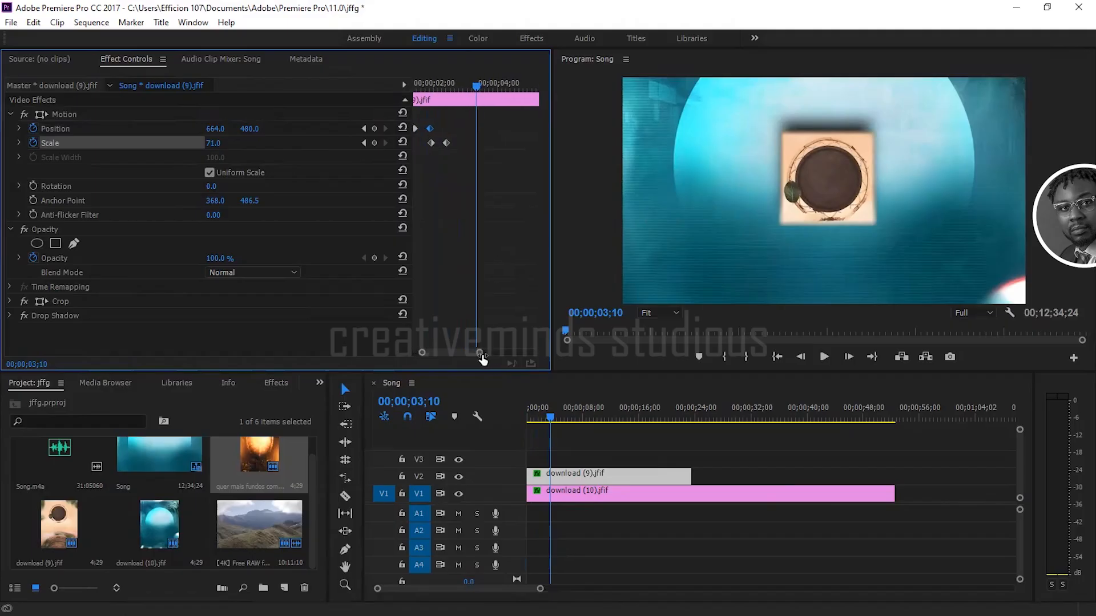
left_click_drag(446, 143, 440, 141)
left_click_drag(420, 83, 410, 85)
key("space")
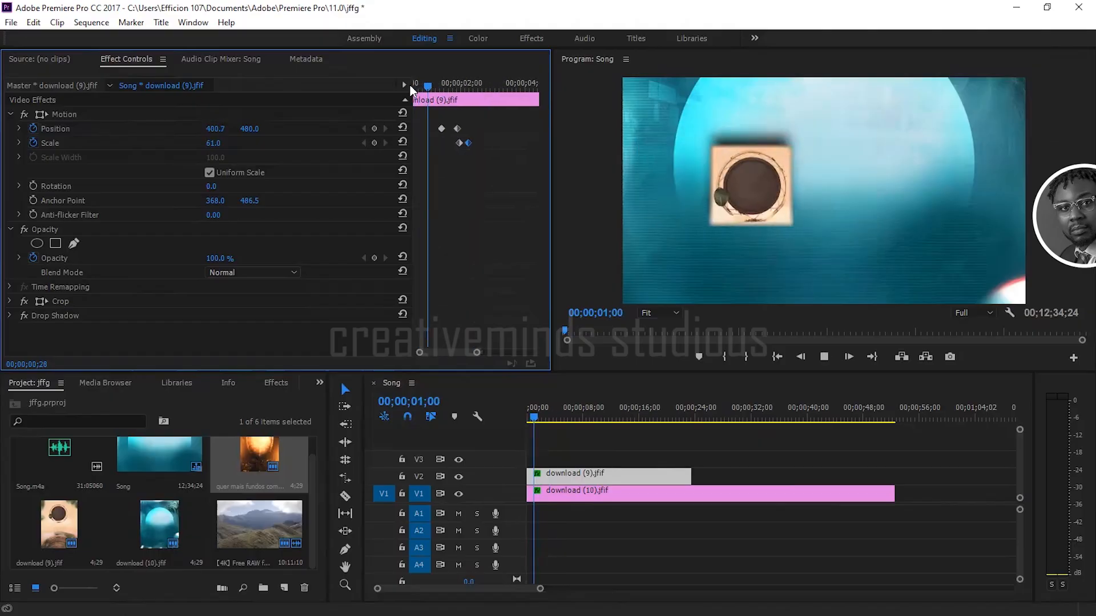
key("space")
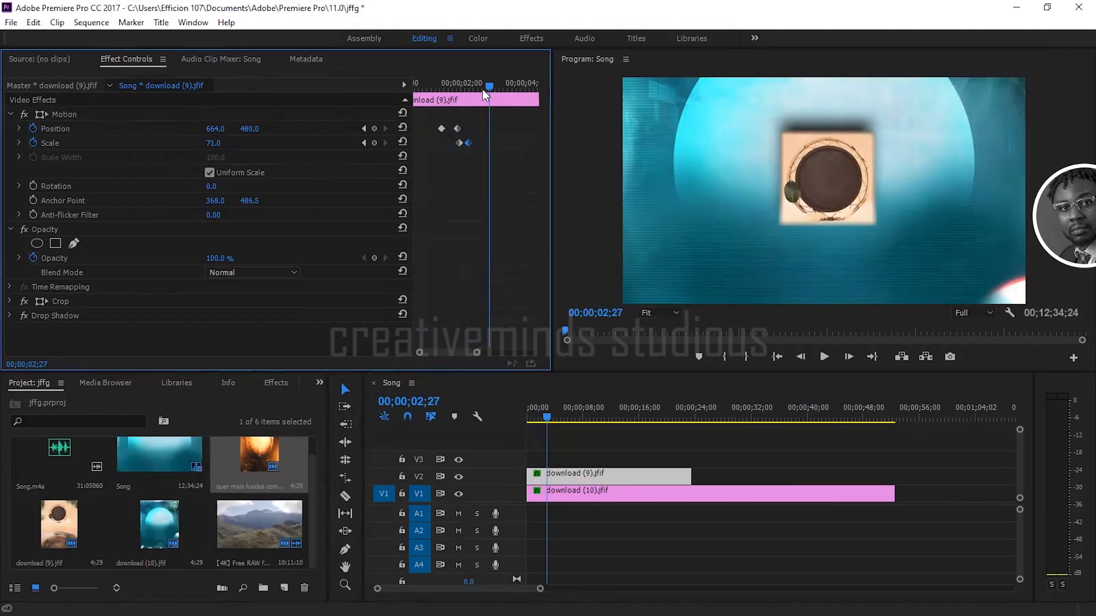
Step: Add a Scale keyframe of 71.0 and a starting Rotation keyframe of 0.0 at 00;00;02;15
left_click_drag(489, 86, 478, 84)
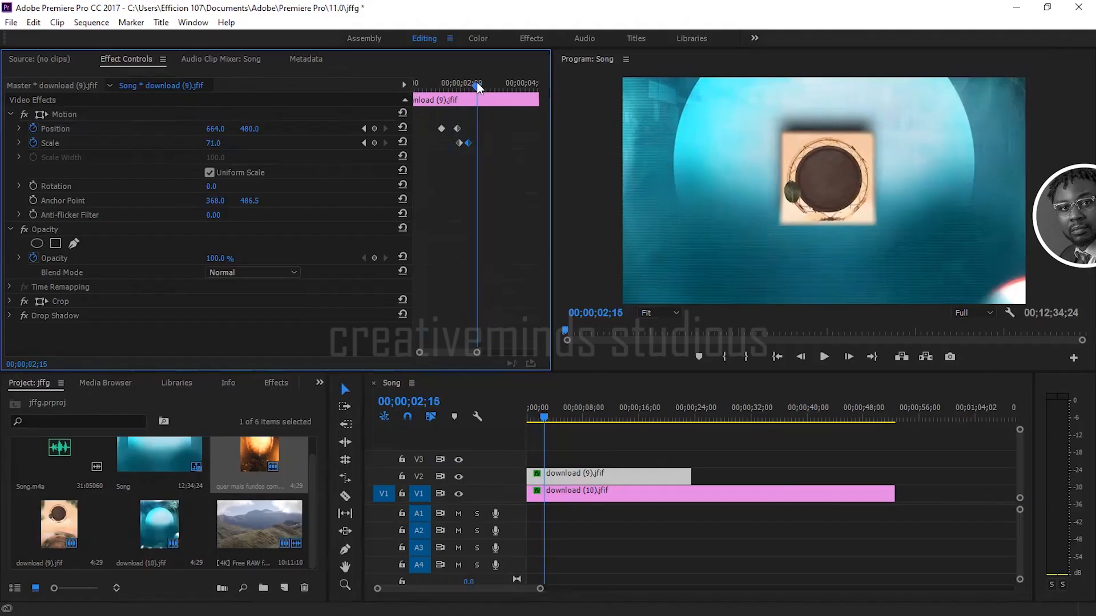
left_click(377, 143)
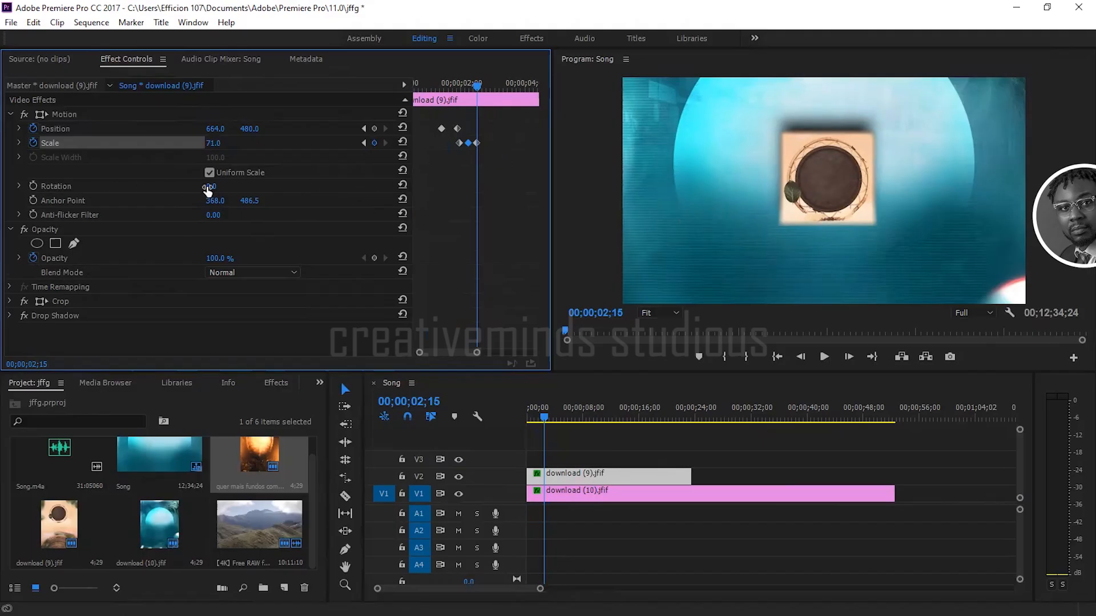
left_click(33, 187)
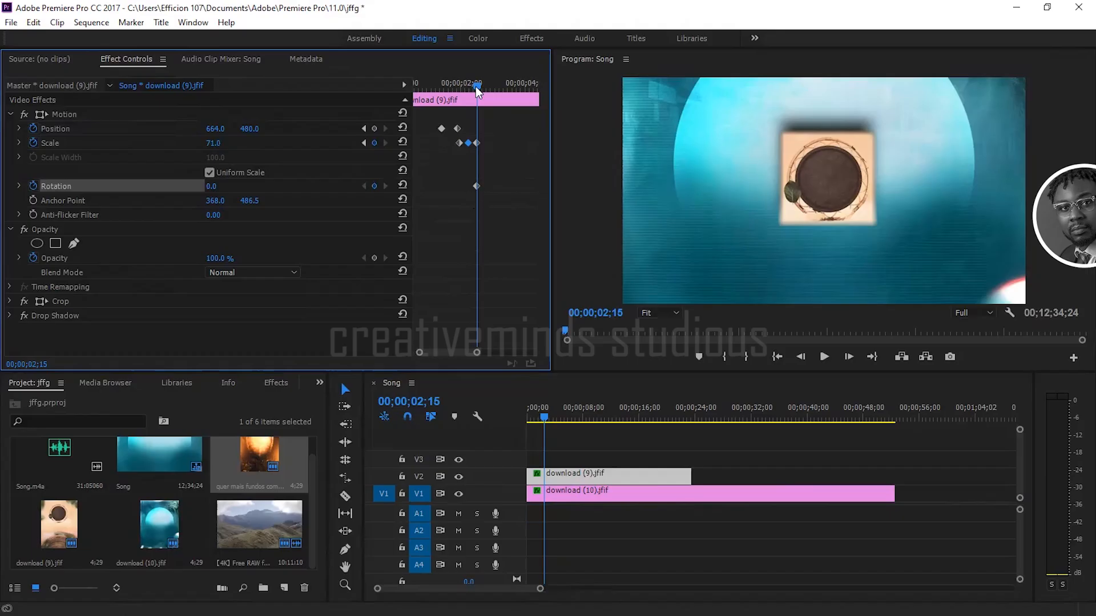
Step: Add a Rotation keyframe of 359.0° at 00;00;02;24 on the coffee cup clip and play the animation from the clip's start
left_click_drag(476, 87, 486, 88)
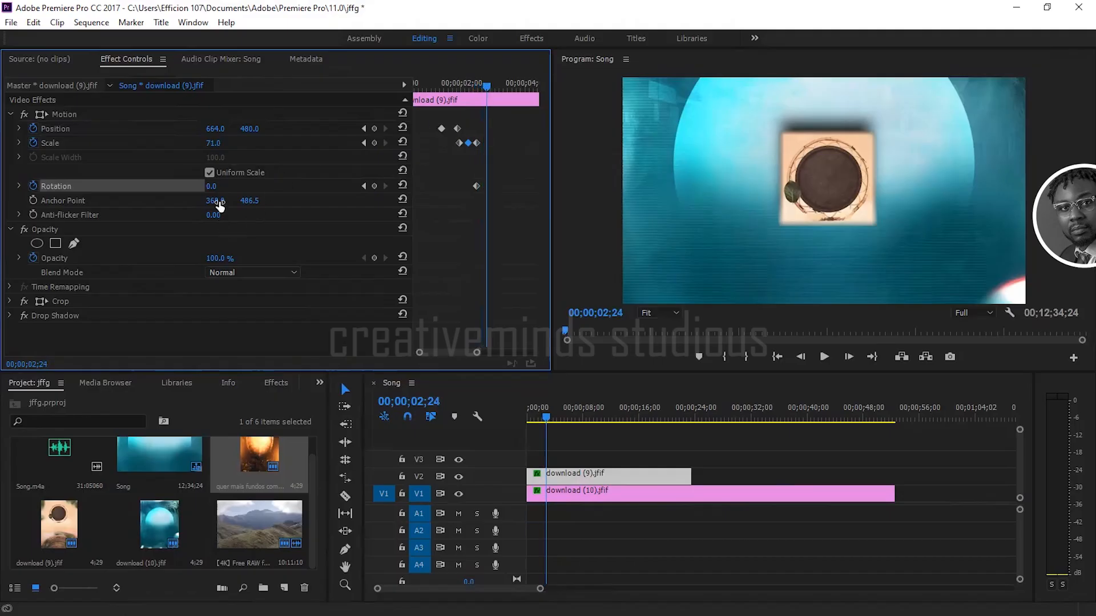
left_click_drag(210, 187, 419, 187)
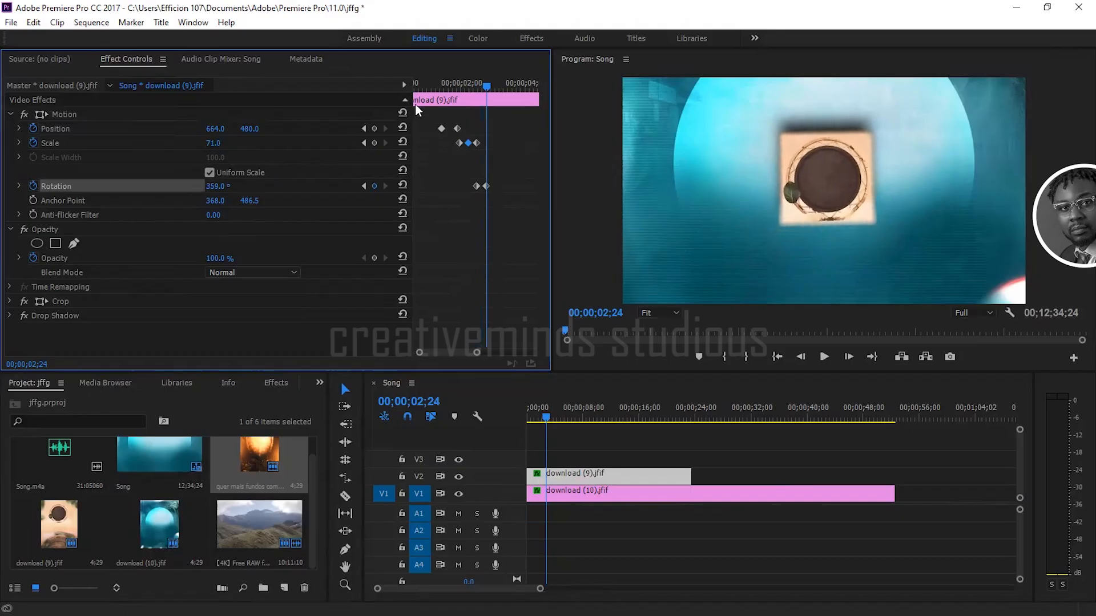
left_click_drag(420, 85, 399, 91)
key("space")
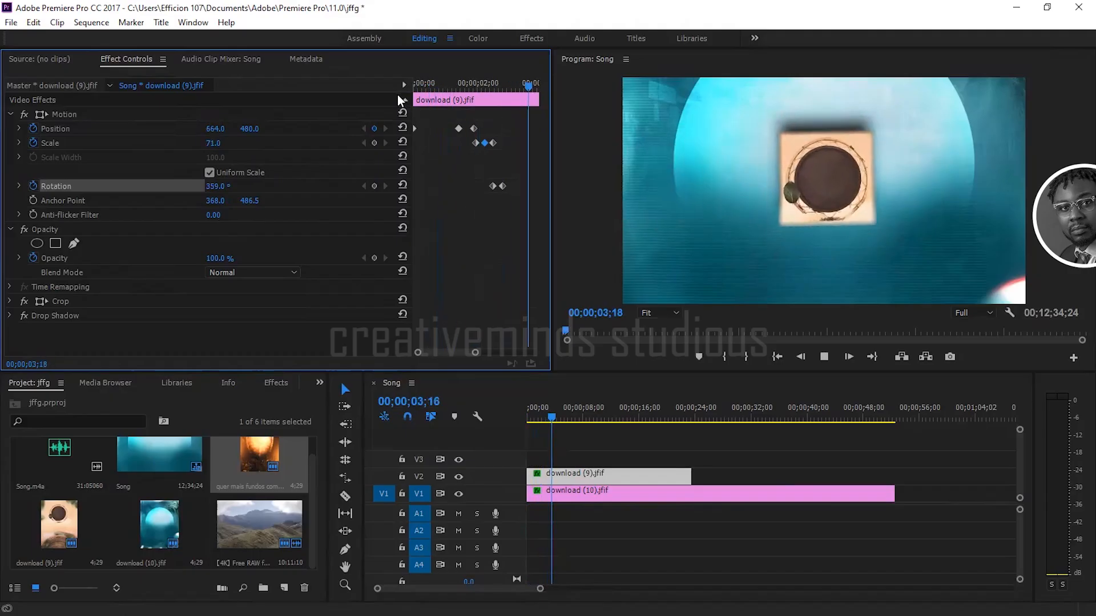
key("space")
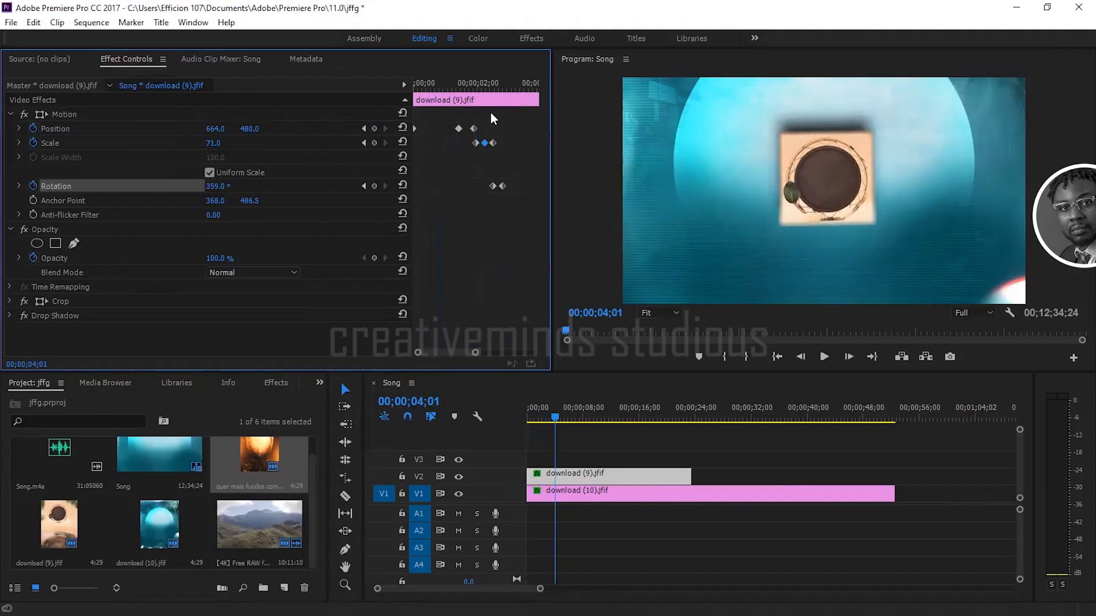
Step: Slow the spin by moving the 359.0° Rotation keyframe to about 00;00;03;07, and play the result
left_click(502, 88)
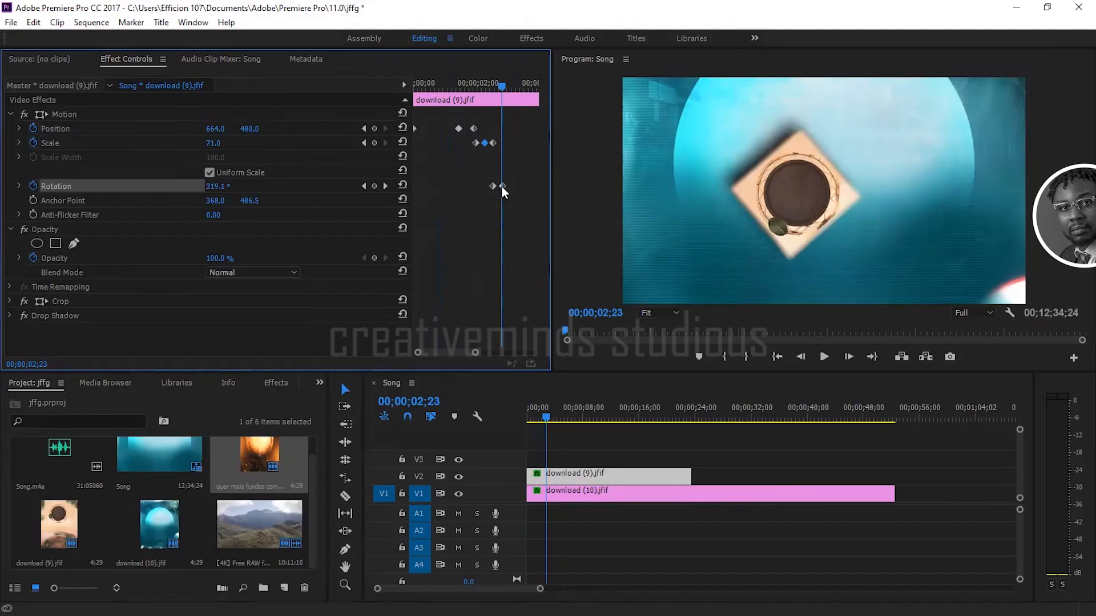
left_click_drag(501, 186, 516, 187)
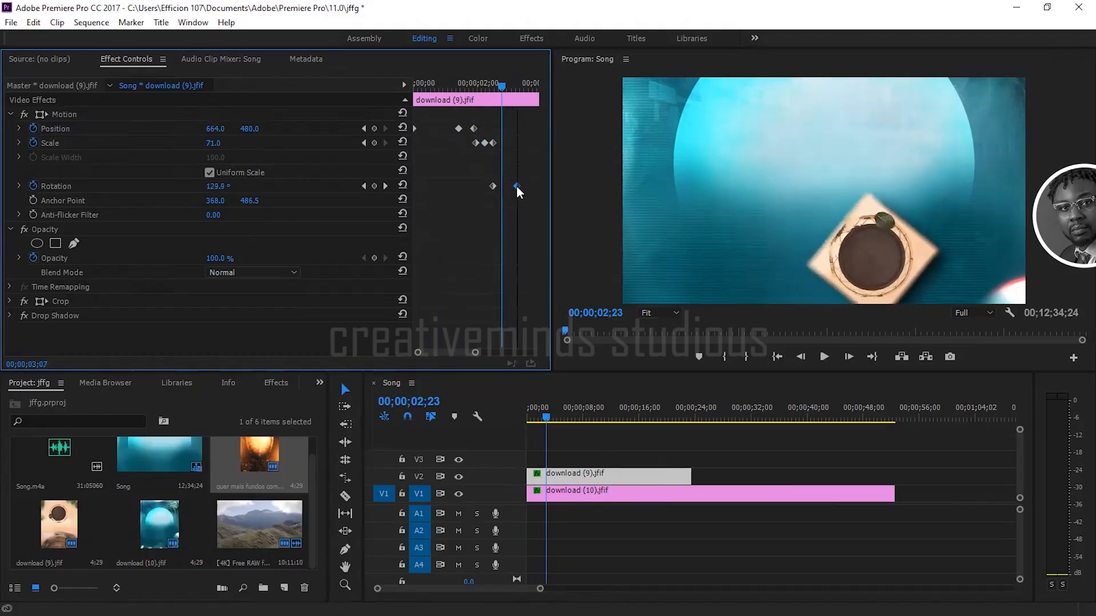
left_click(461, 84)
key("space")
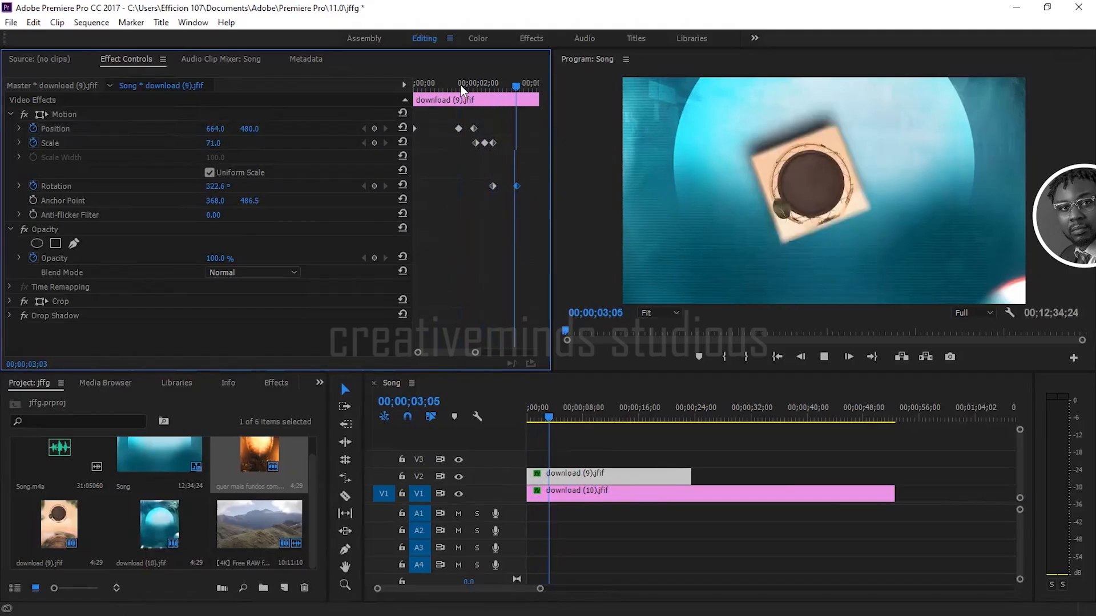
key("space")
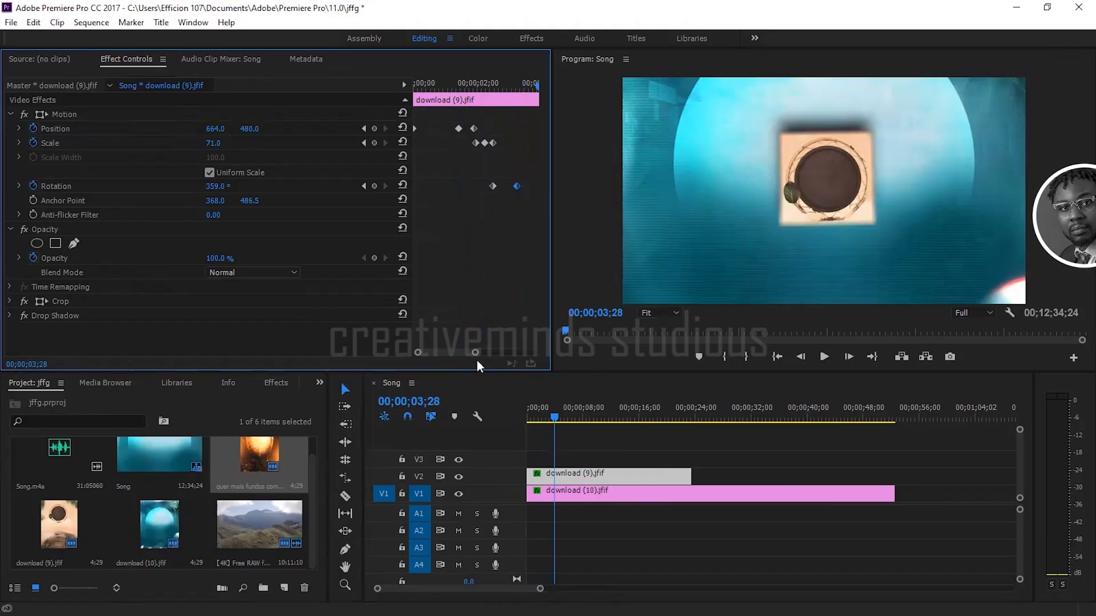
Step: Move the 359.0° Rotation keyframe slightly further from the starting one to slow the spin more, and replay the animation
left_click_drag(476, 352, 501, 353)
left_click_drag(459, 187, 462, 186)
left_click(436, 86)
key("space")
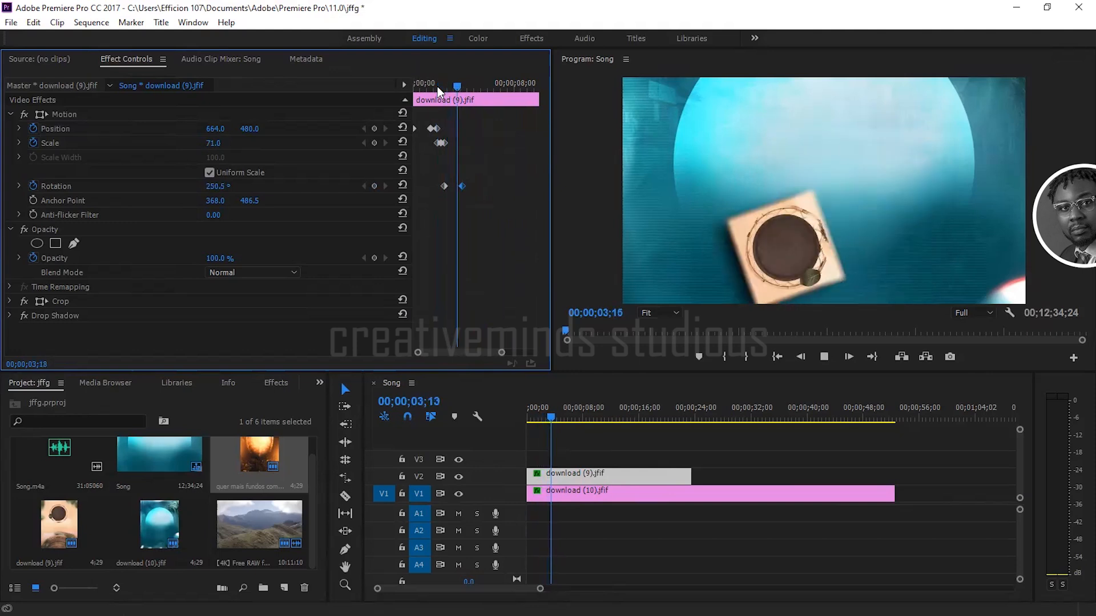
key("space")
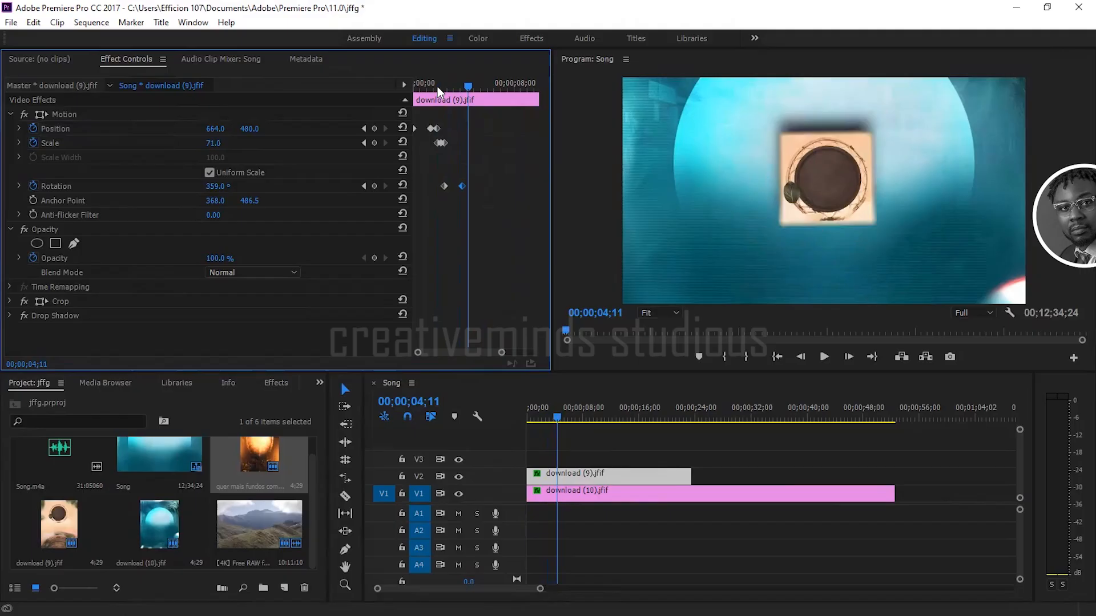
Step: Hold the Rotation at 359.0° with a keyframe at 00;00;04;22, and fade Opacity from 100.0% there to 0.0% at 00;00;06;07
left_click(462, 87)
left_click_drag(461, 85, 473, 87)
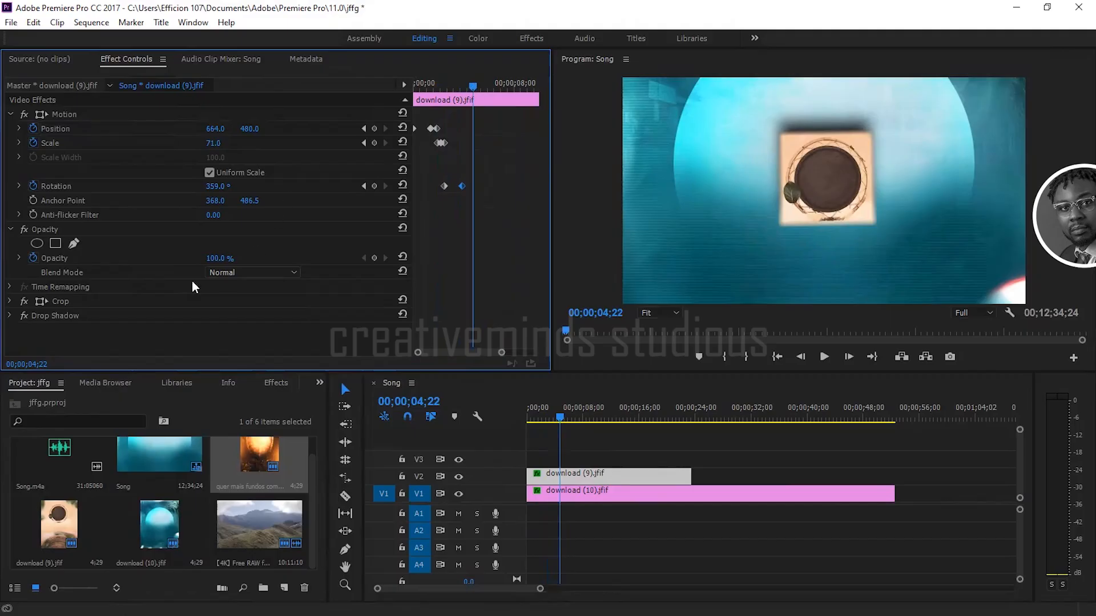
left_click(374, 186)
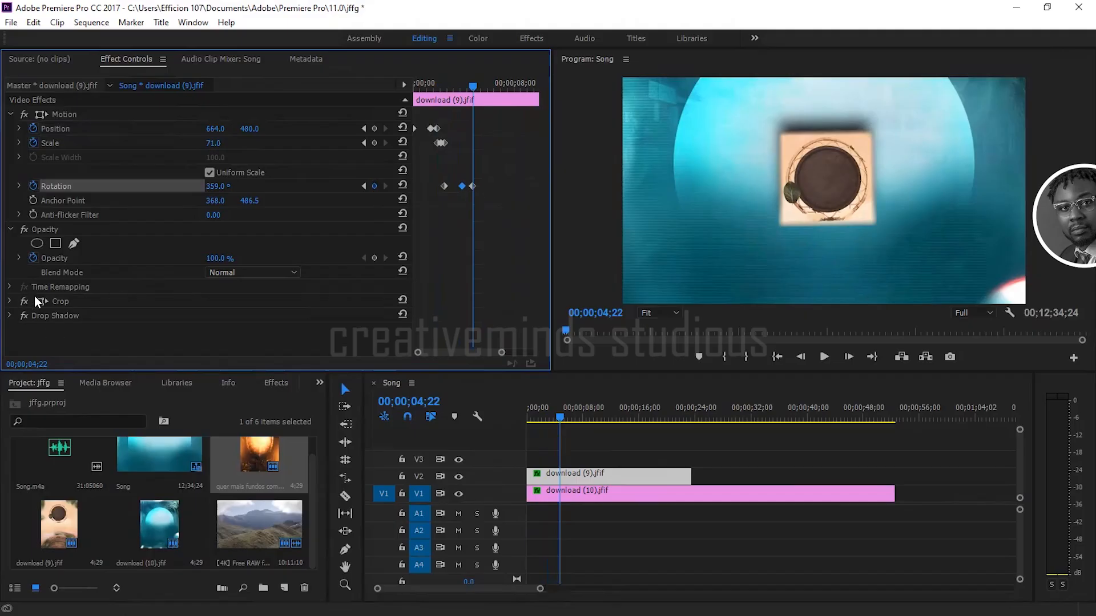
left_click(374, 258)
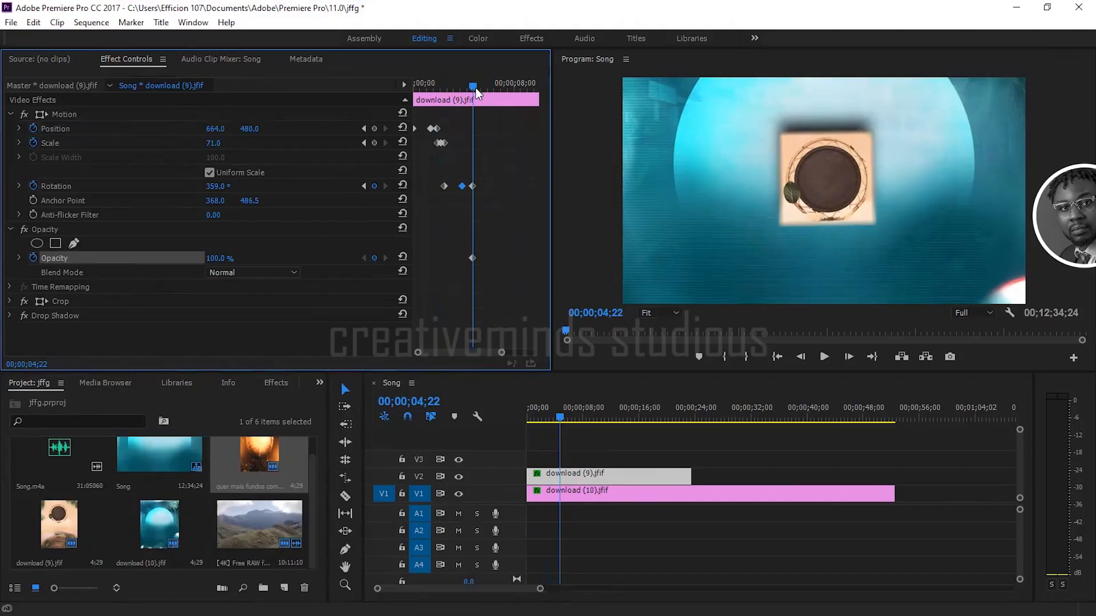
left_click_drag(472, 88, 491, 88)
left_click_drag(215, 259, 158, 259)
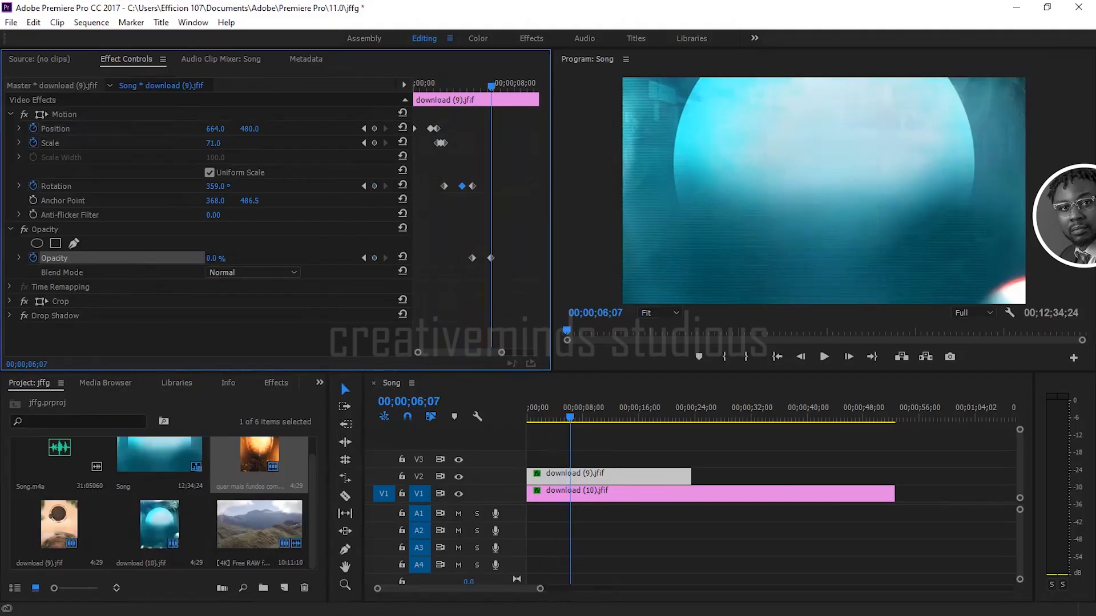
Step: Play the coffee cup's fade-out, and replay the whole animation twice from the clip's start
left_click(463, 87)
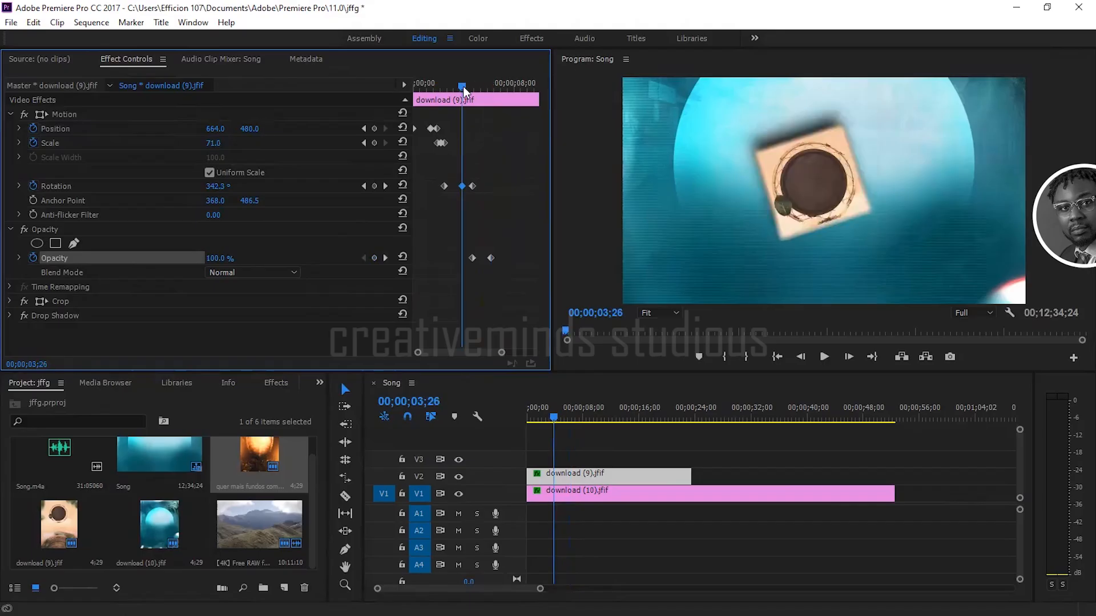
key("space")
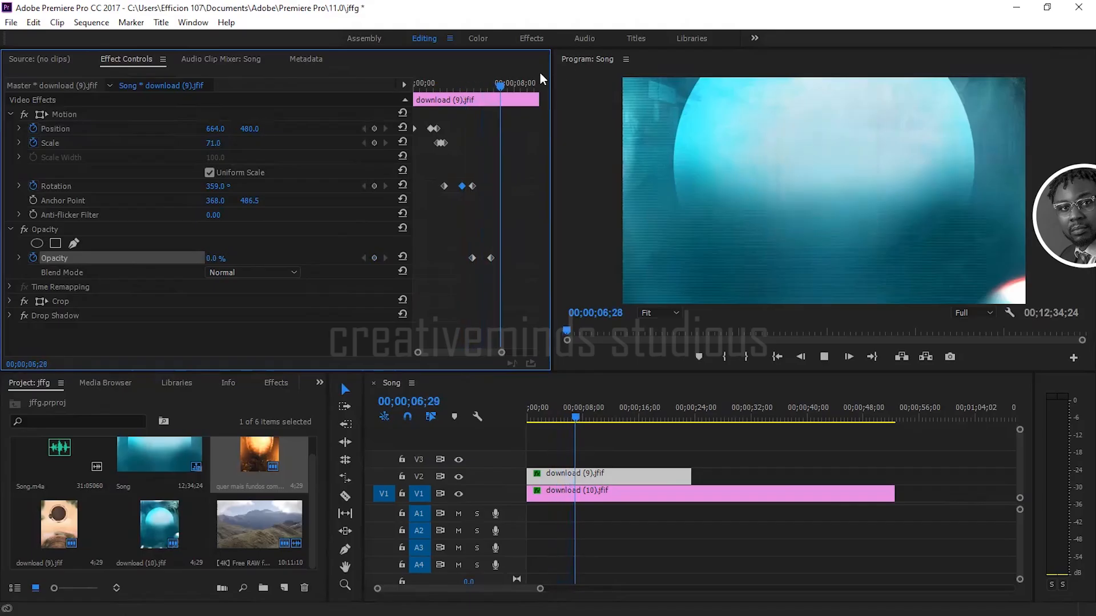
left_click_drag(426, 85, 393, 85)
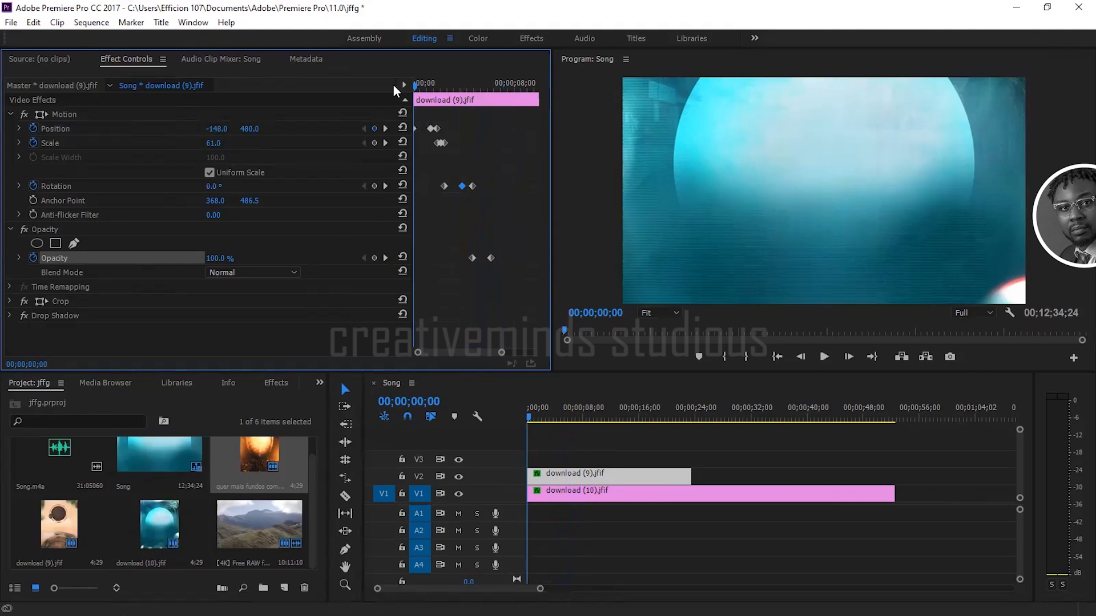
key("space")
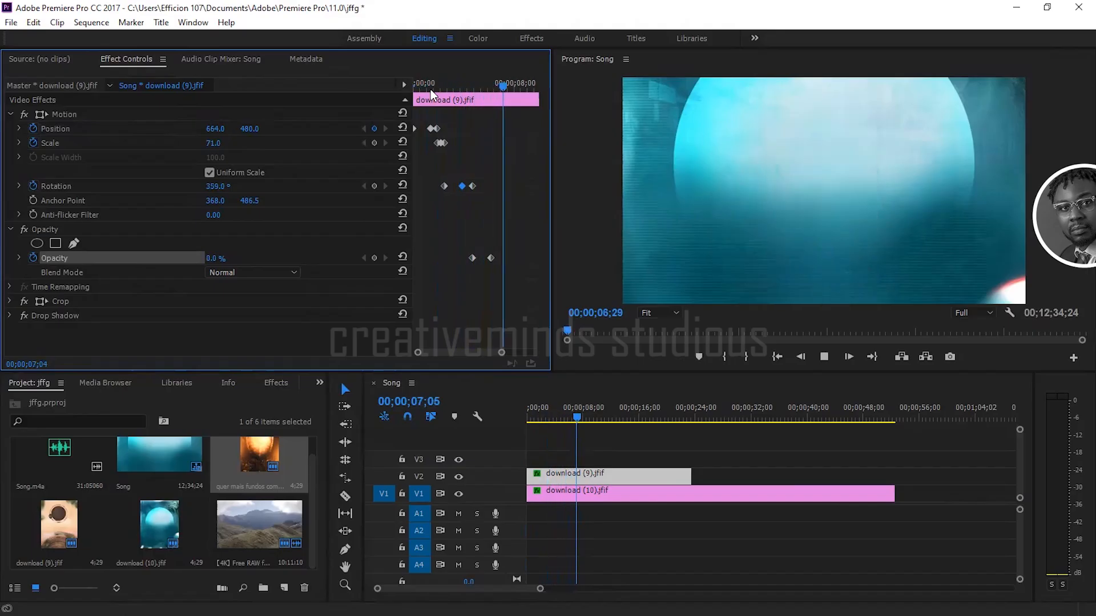
left_click_drag(429, 84, 402, 88)
key("space")
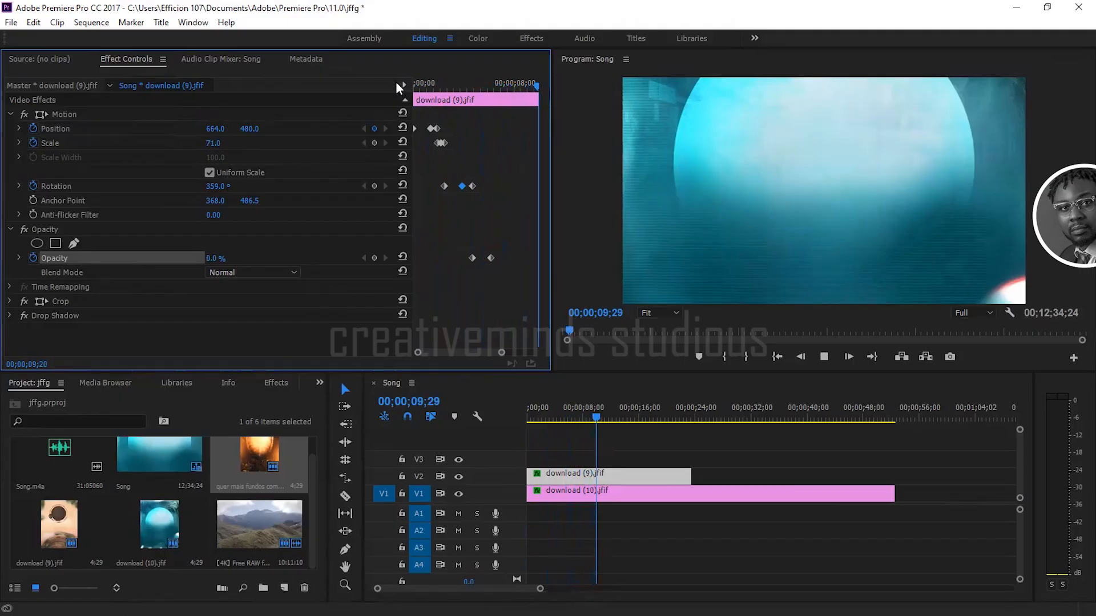
Step: Scrub back and forth through the sequence to review the coffee cup's slide-in, scale-up, spin and fade-out
left_click(549, 417)
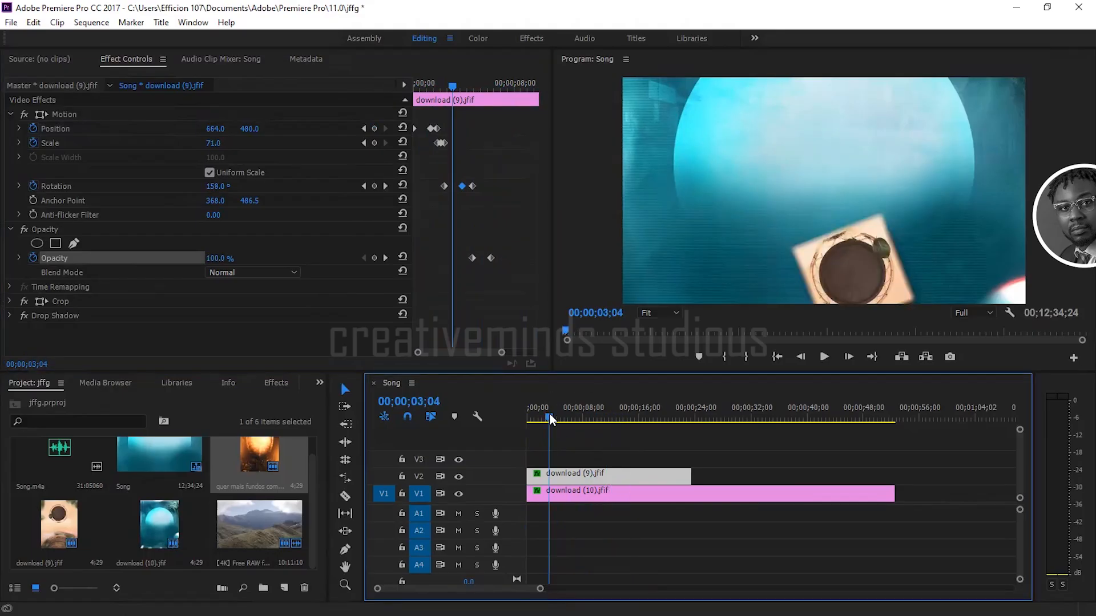
left_click_drag(549, 418, 529, 419)
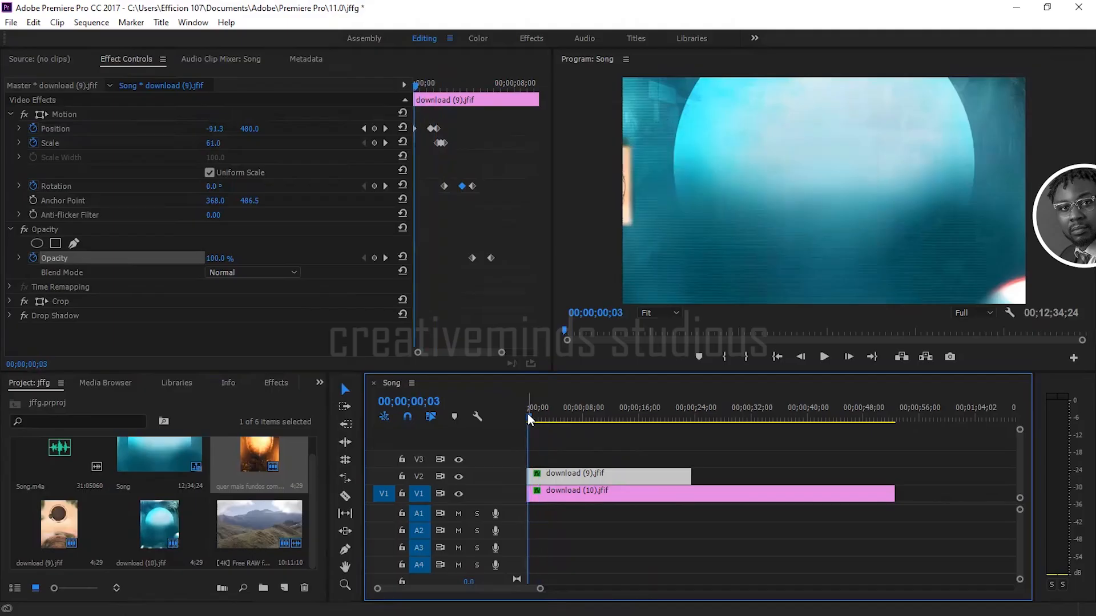
left_click_drag(530, 417, 581, 417)
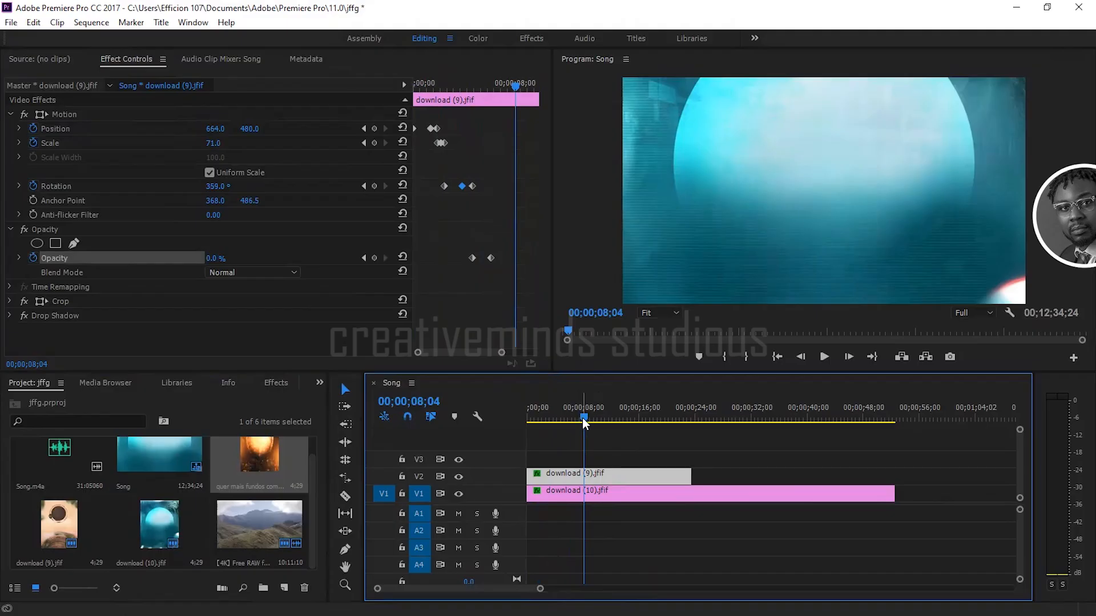
left_click_drag(582, 420, 540, 421)
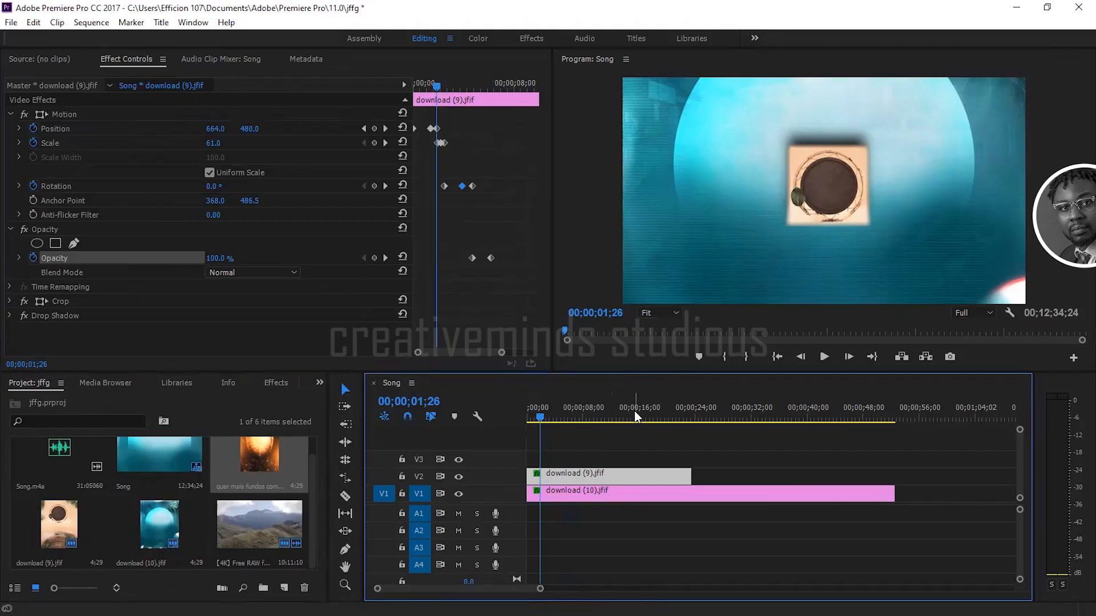
left_click_drag(653, 417, 554, 417)
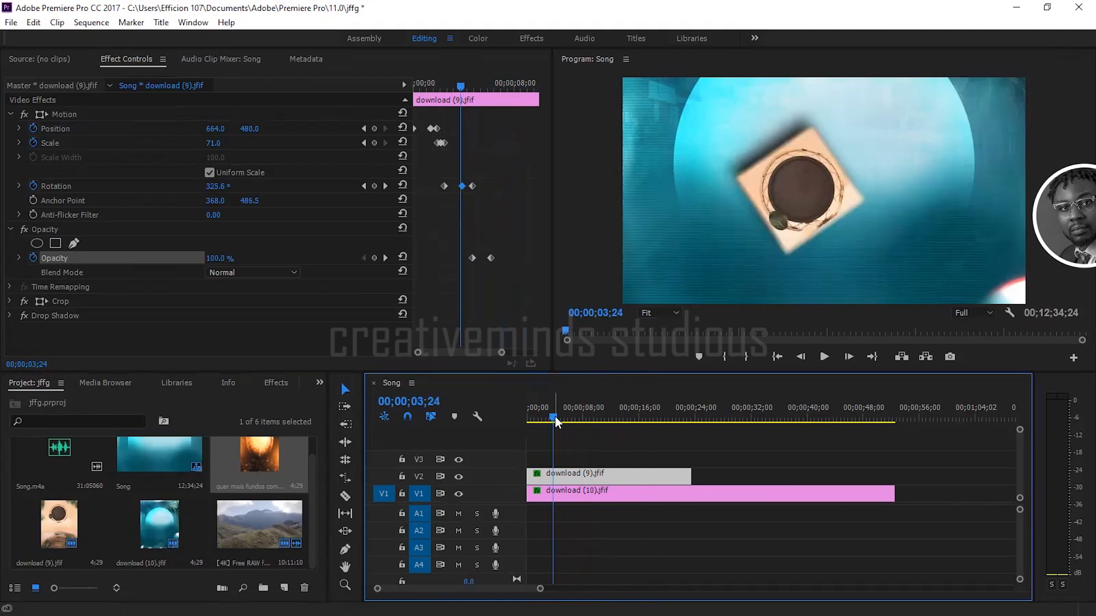
left_click_drag(555, 417, 611, 419)
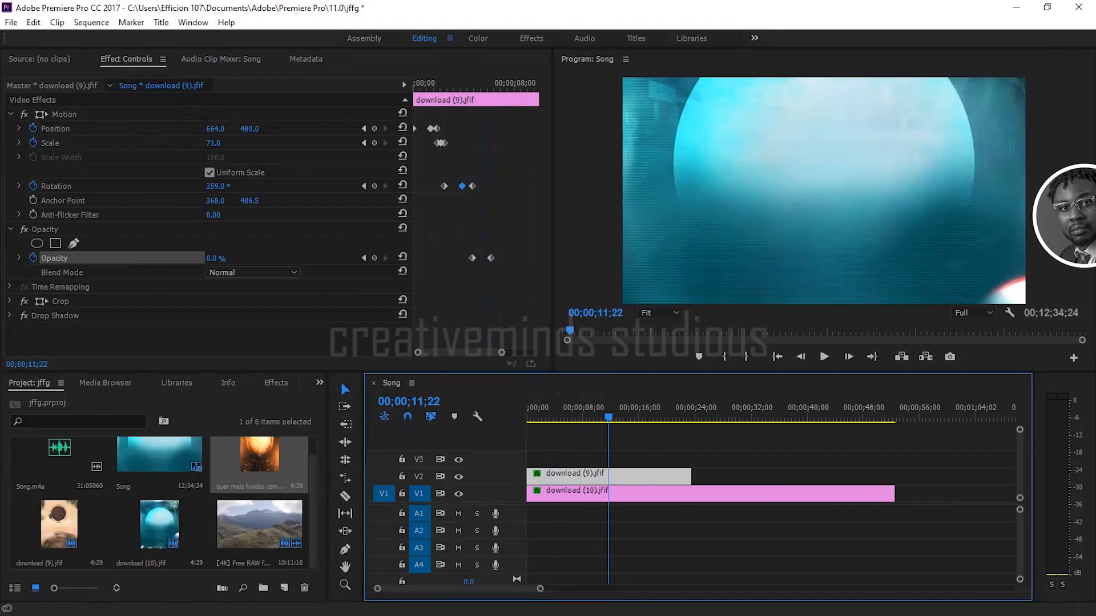
Step: Play the raw mountain footage from 00;02;23;10 in the sequence to about 00;02;47;03
left_click_drag(540, 589, 642, 579)
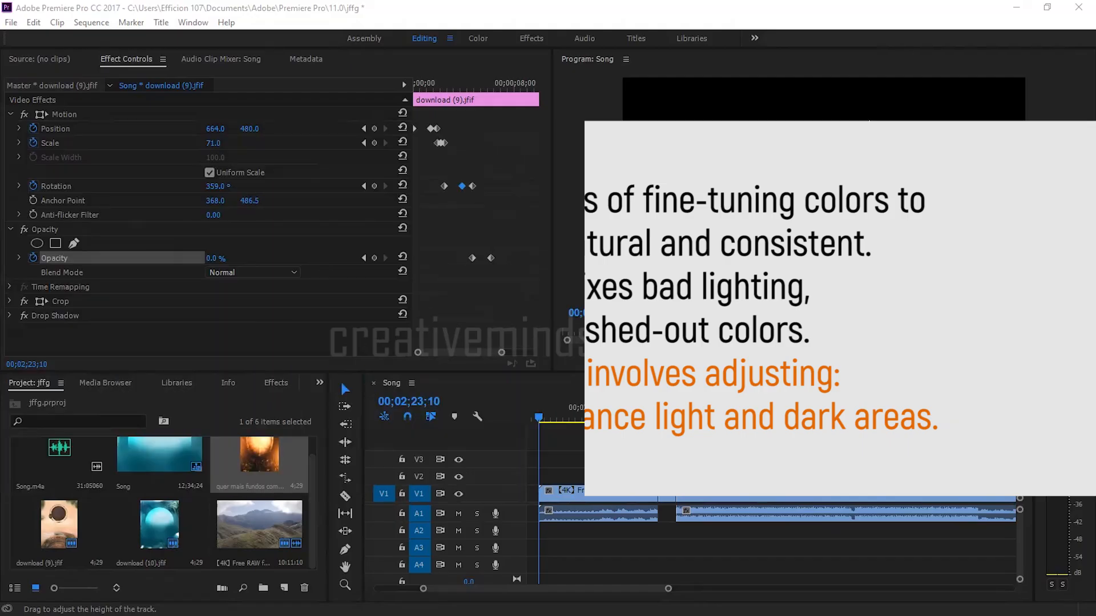
left_click(658, 458)
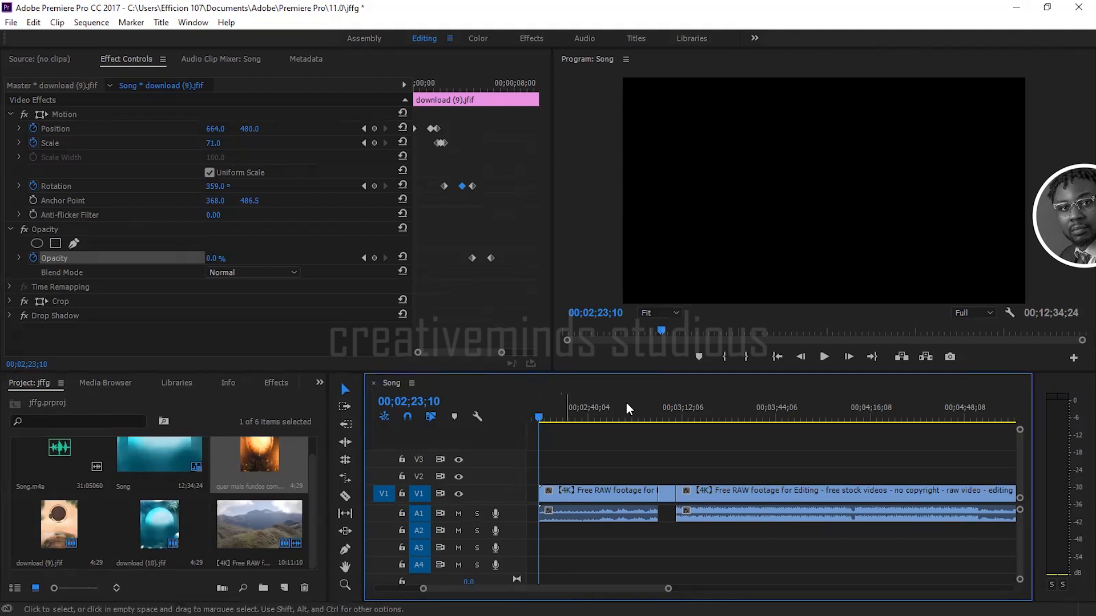
left_click(827, 358)
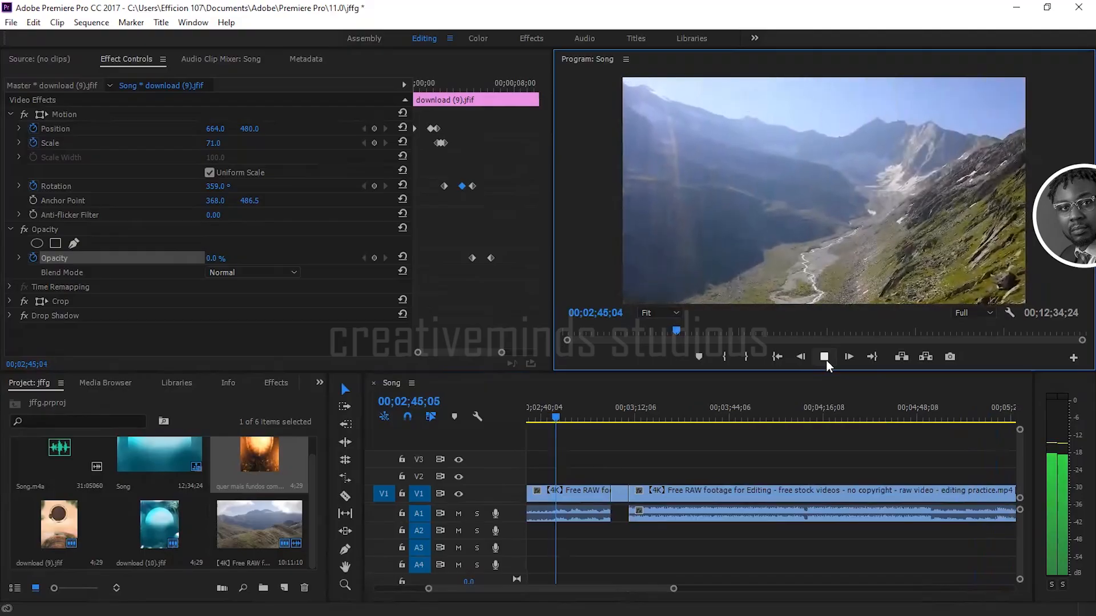
key("space")
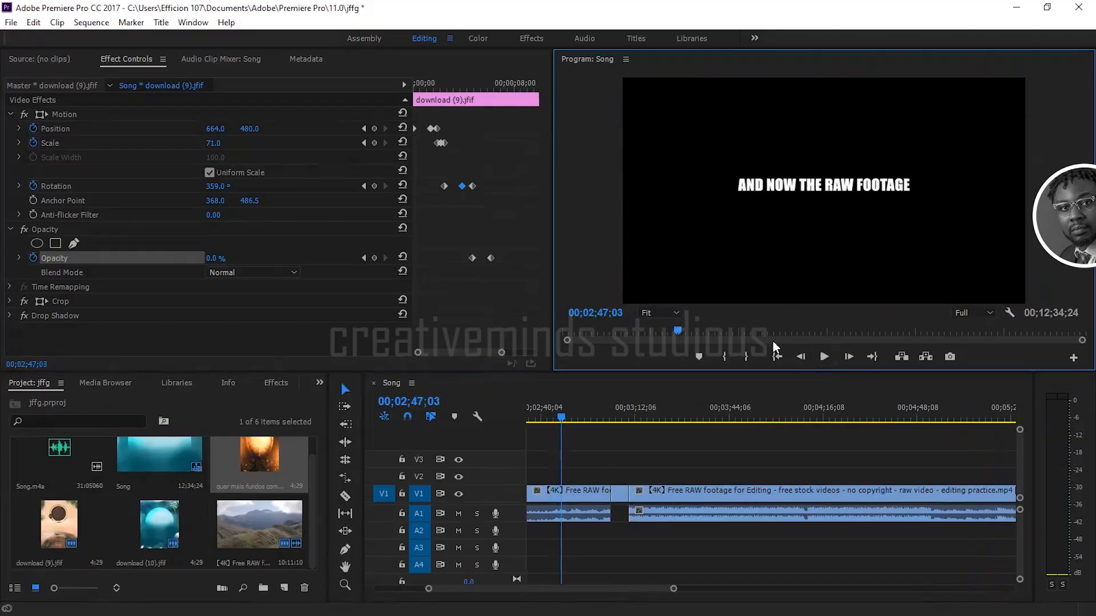
Step: Park the playhead at 00;03;06;27 and select the short lake footage clip between the longer clips on V1
left_click(618, 416)
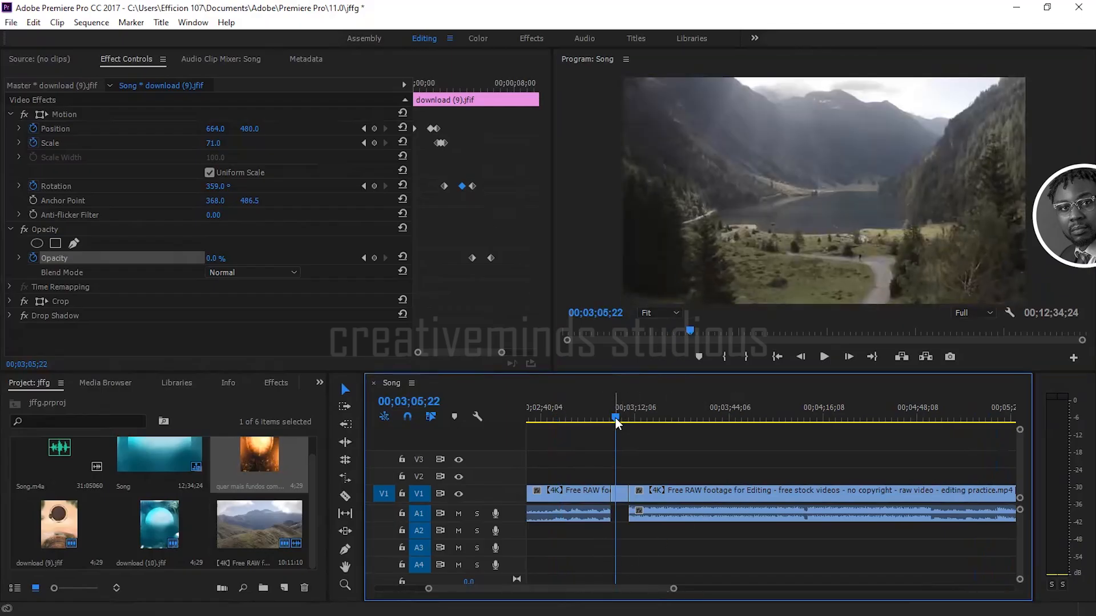
mouse_move(615, 417)
left_mouse_down()
mouse_move(642, 416)
mouse_move(619, 416)
left_mouse_up()
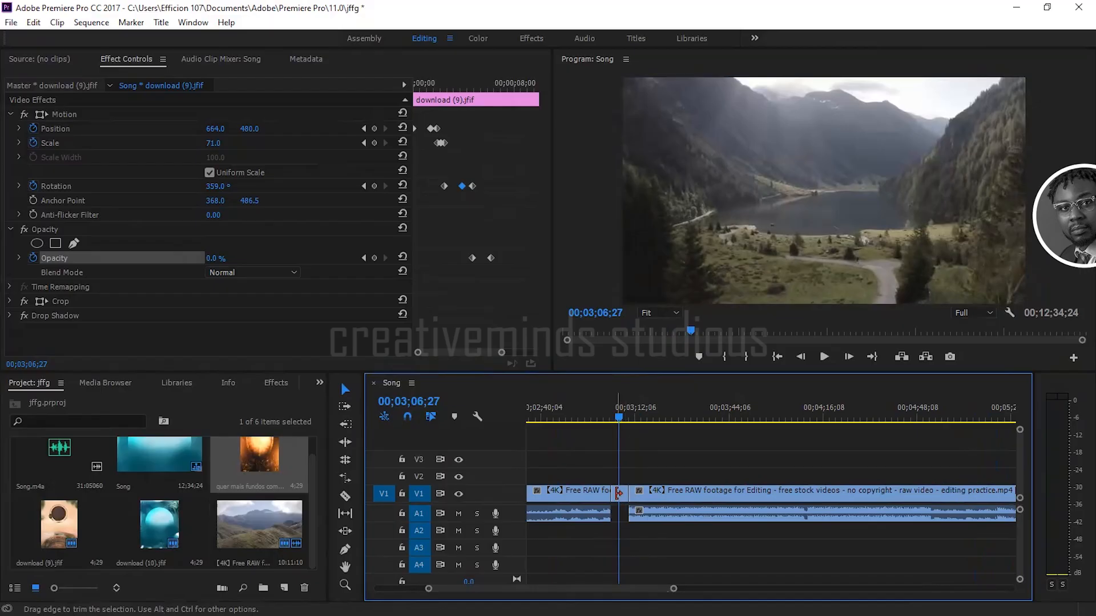
left_click(621, 492)
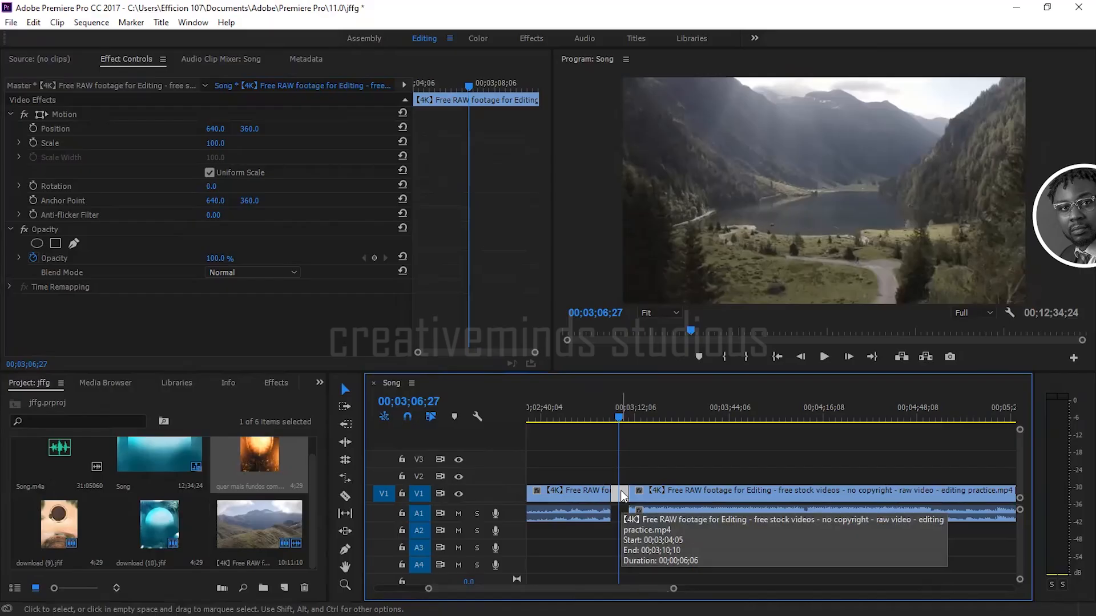
Step: Display the effects library and collapse its Color Correction and Video Effects folders
left_click(280, 385)
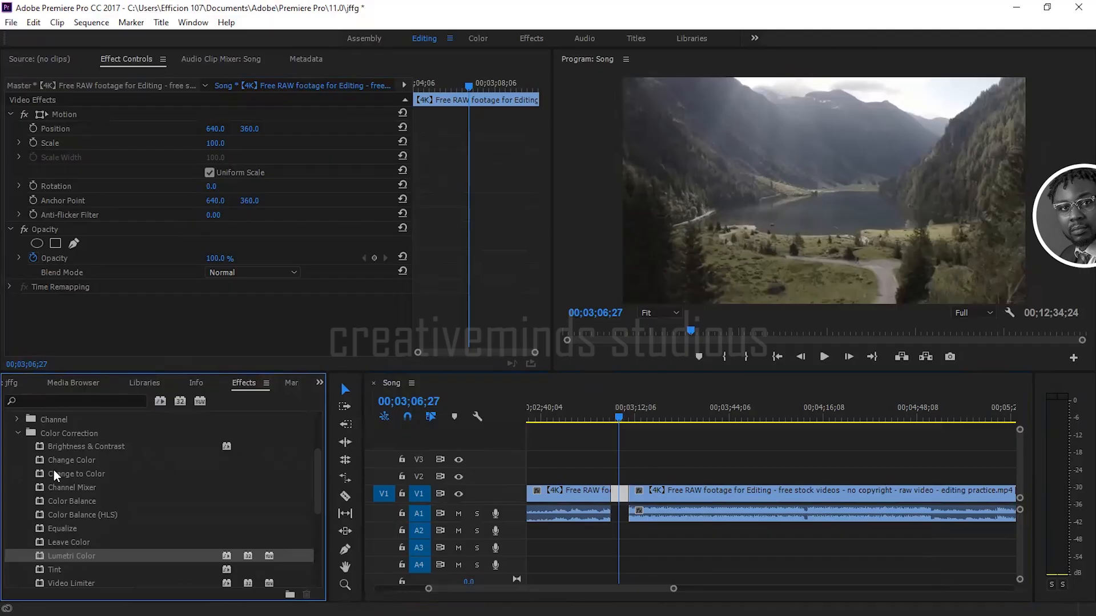
scroll(53, 468, "up", 3)
left_click(17, 488)
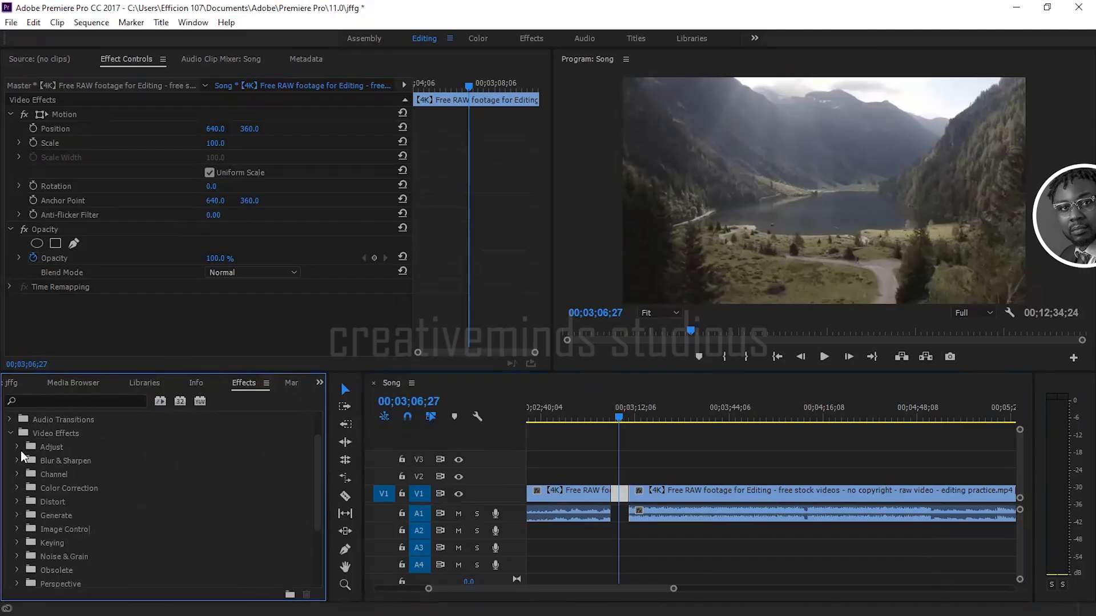
left_click(11, 434)
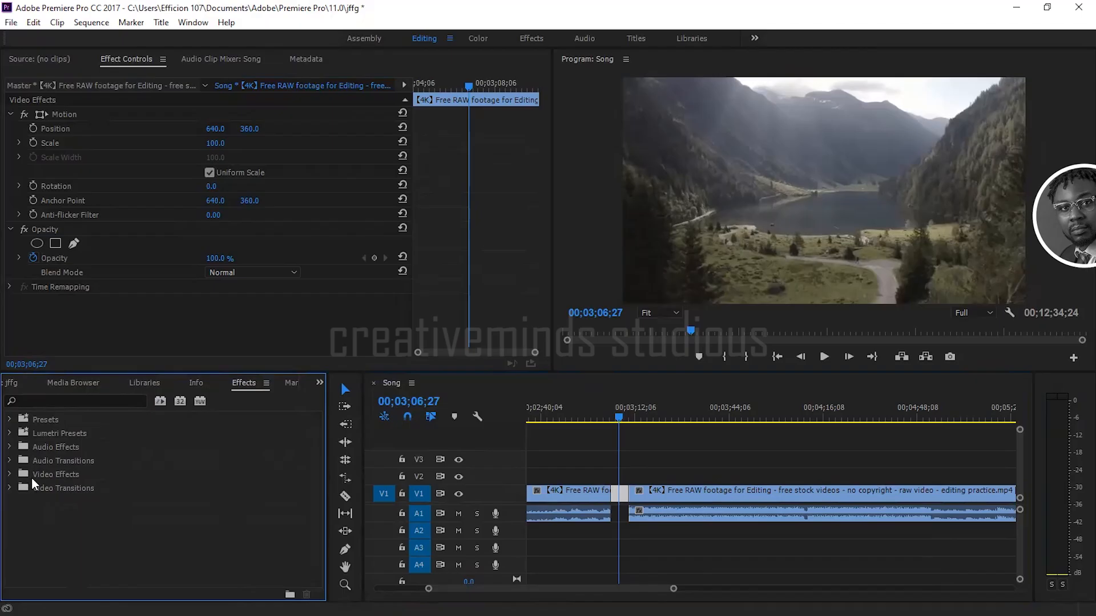
Step: Apply the Lumetri Color effect from the Color Correction video effects to the short lake clip on V1
left_click(9, 475)
scroll(65, 515, "down", 1)
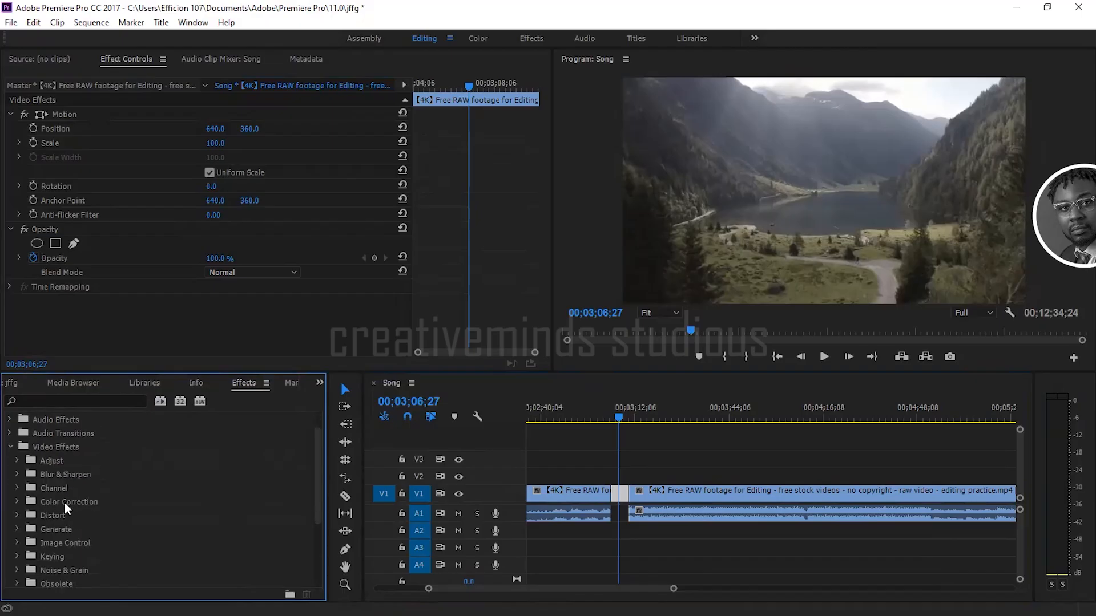
left_click(16, 502)
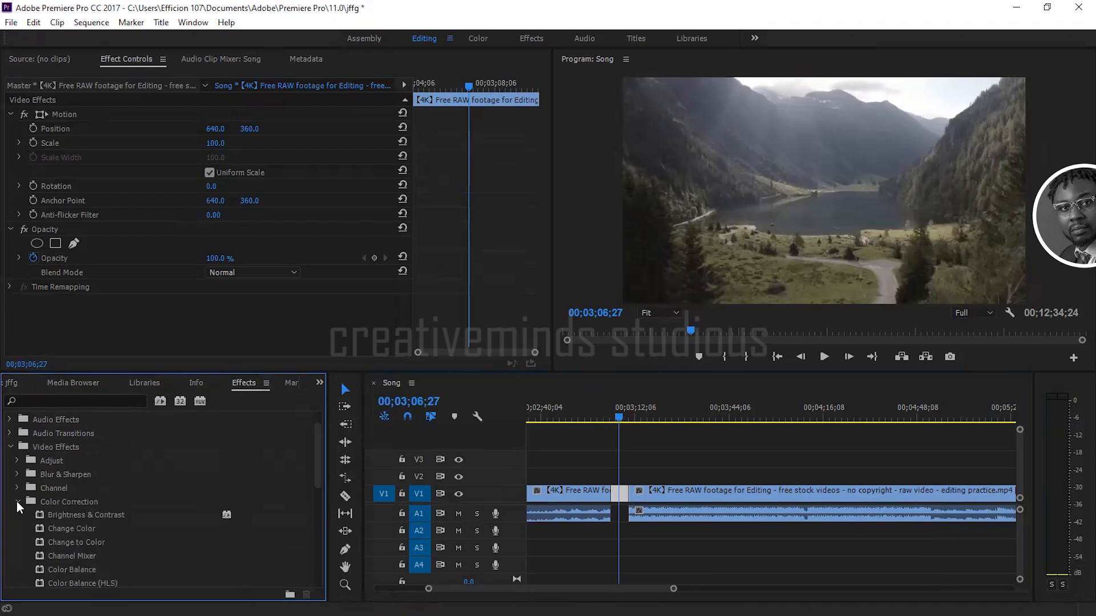
scroll(146, 529, "down", 2)
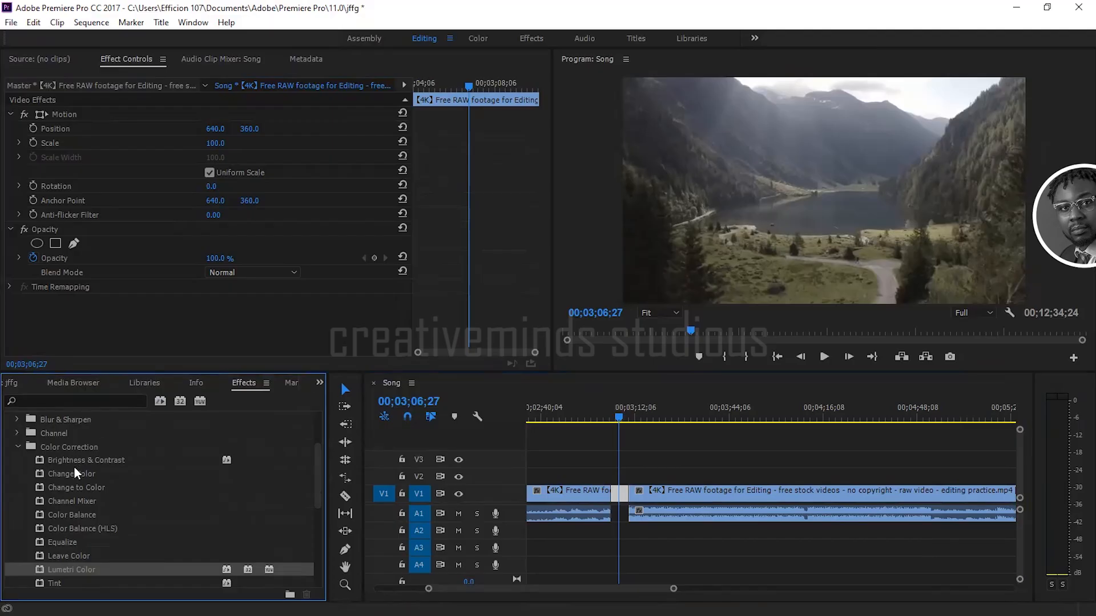
scroll(43, 548, "down", 1)
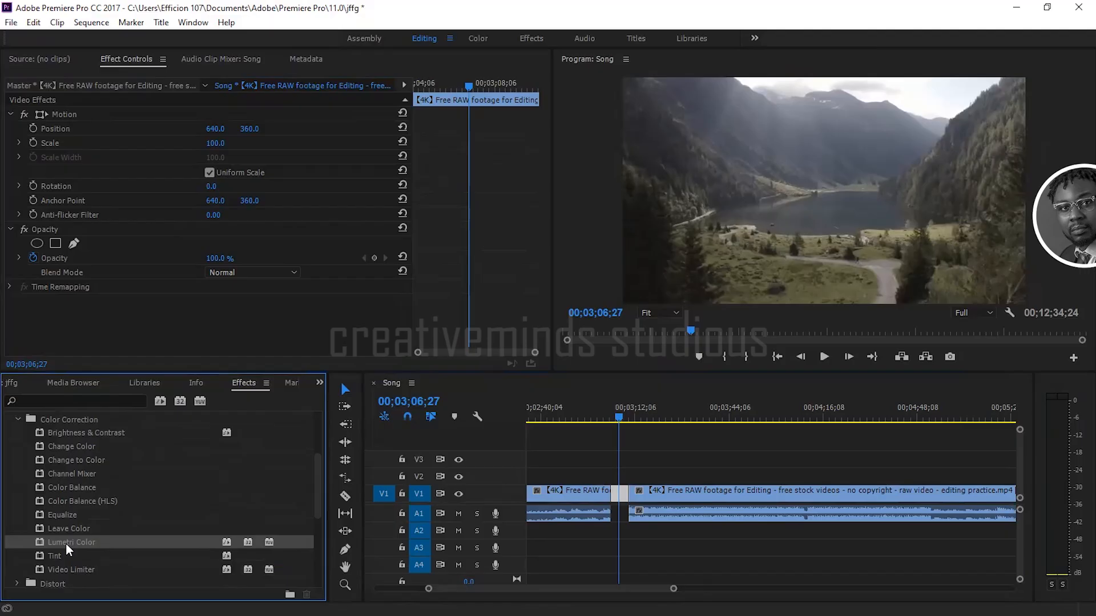
left_click_drag(66, 543, 622, 501)
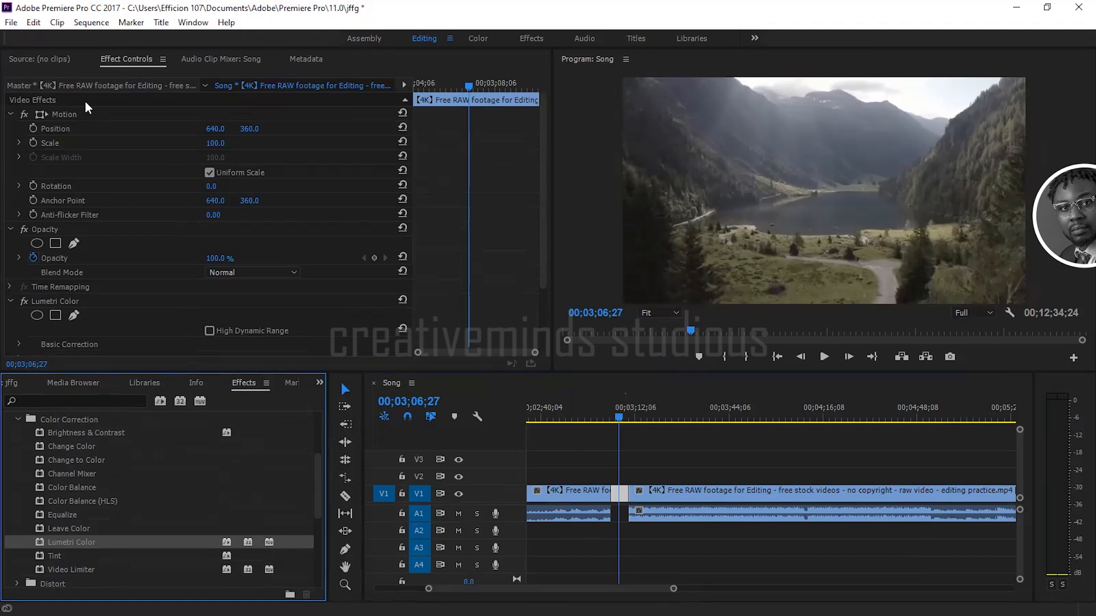
Step: Expand the Basic Correction section of the clip's Lumetri Color effect to show its white balance and tone settings
scroll(217, 197, "down", 8)
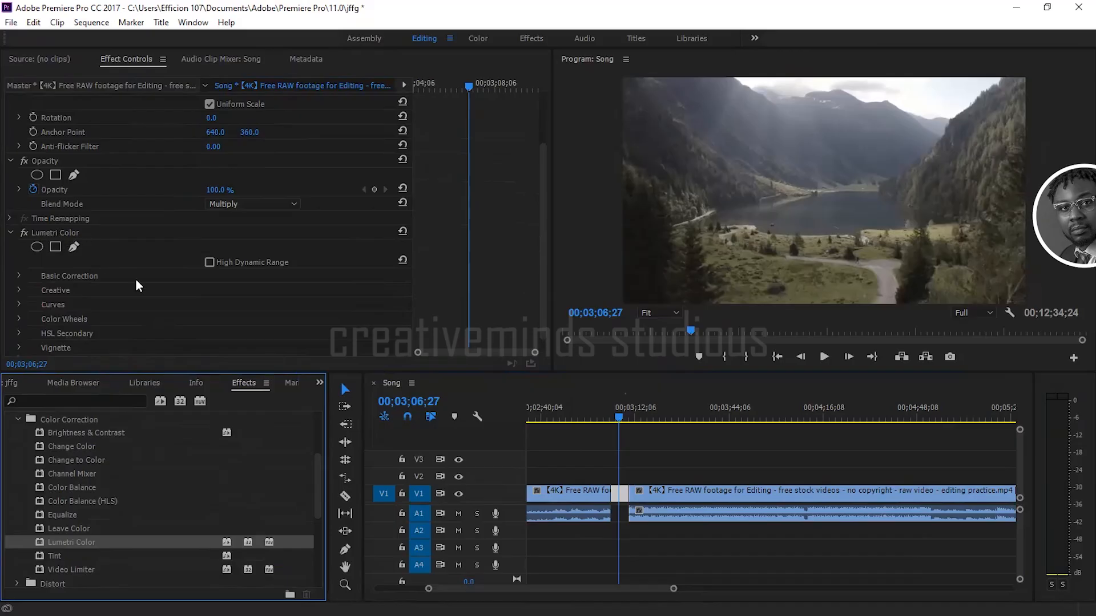
scroll(137, 286, "down", 1)
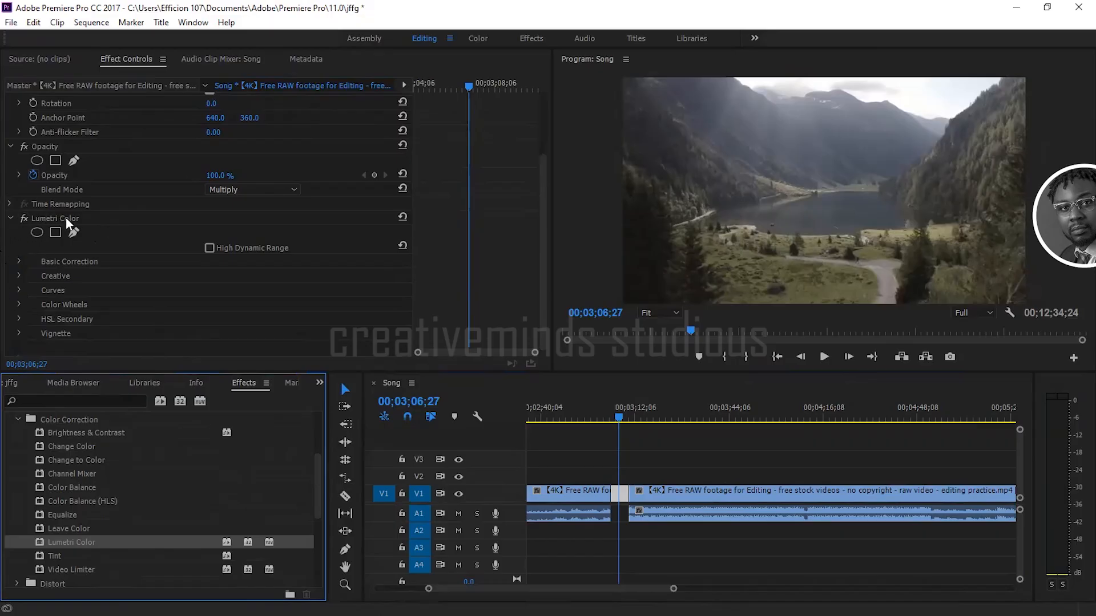
left_click(19, 260)
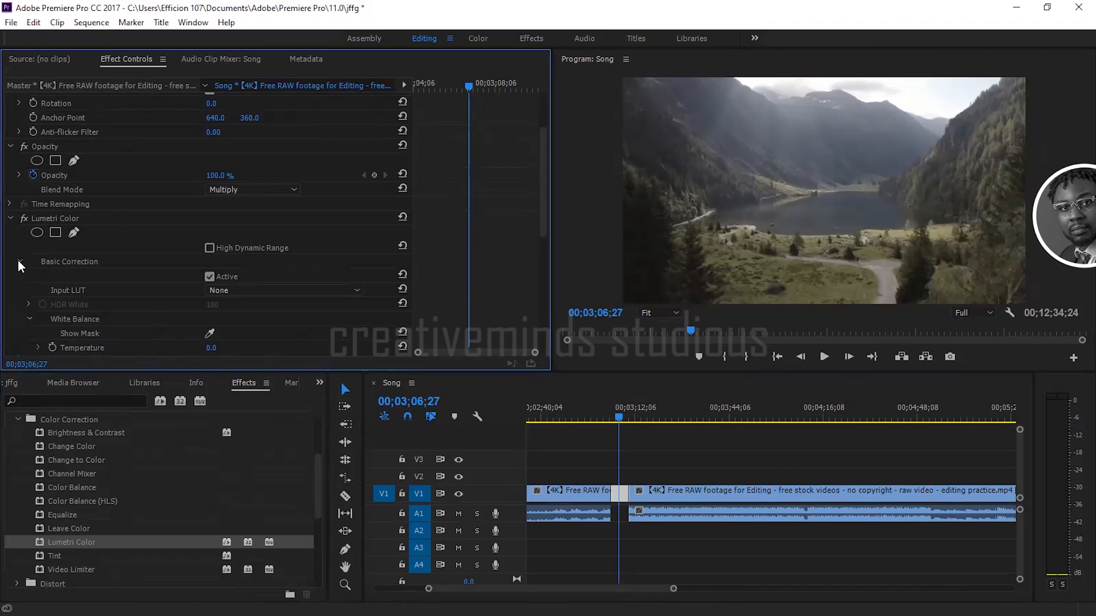
scroll(144, 307, "down", 1)
scroll(145, 307, "down", 3)
scroll(144, 308, "down", 4)
scroll(144, 309, "down", 2)
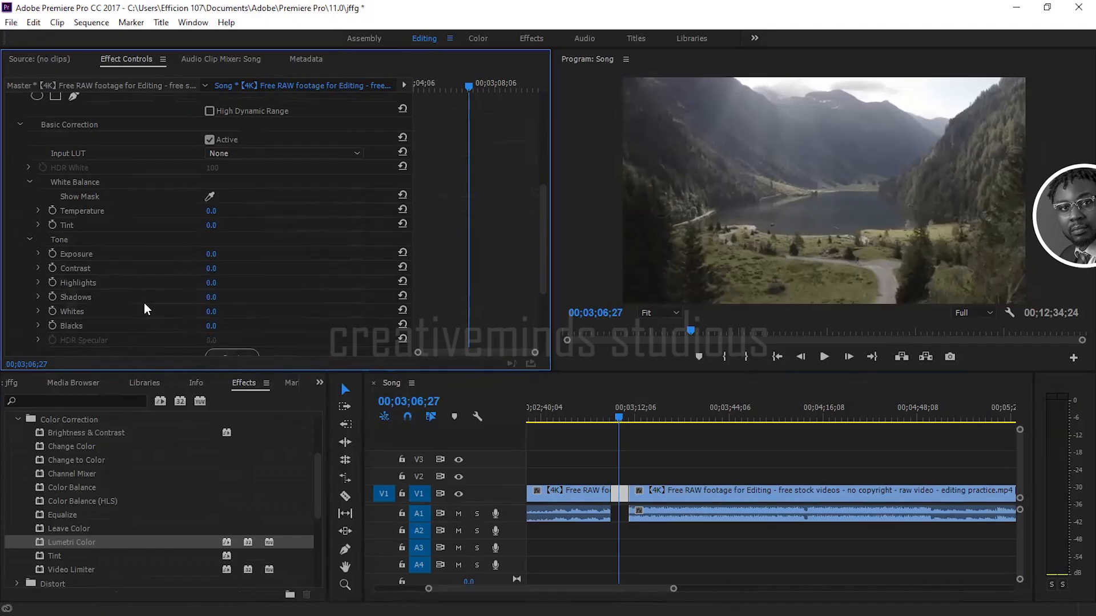
Step: In Basic Correction, try darker and brighter exposures, settle on 0.1, and raise the saturation to 268
scroll(144, 309, "down", 1)
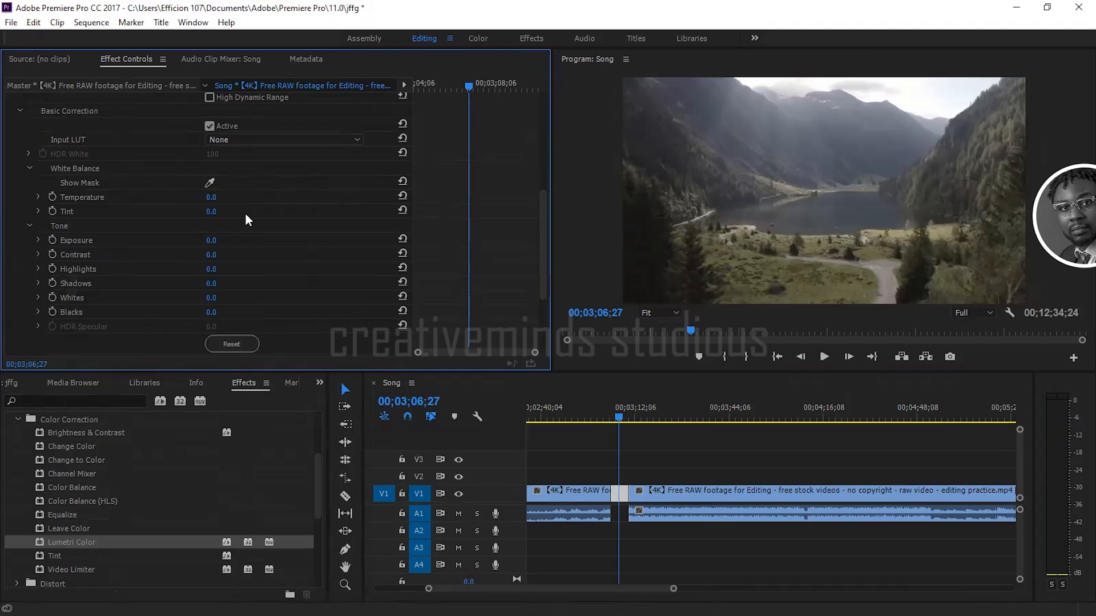
scroll(207, 255, "down", 3)
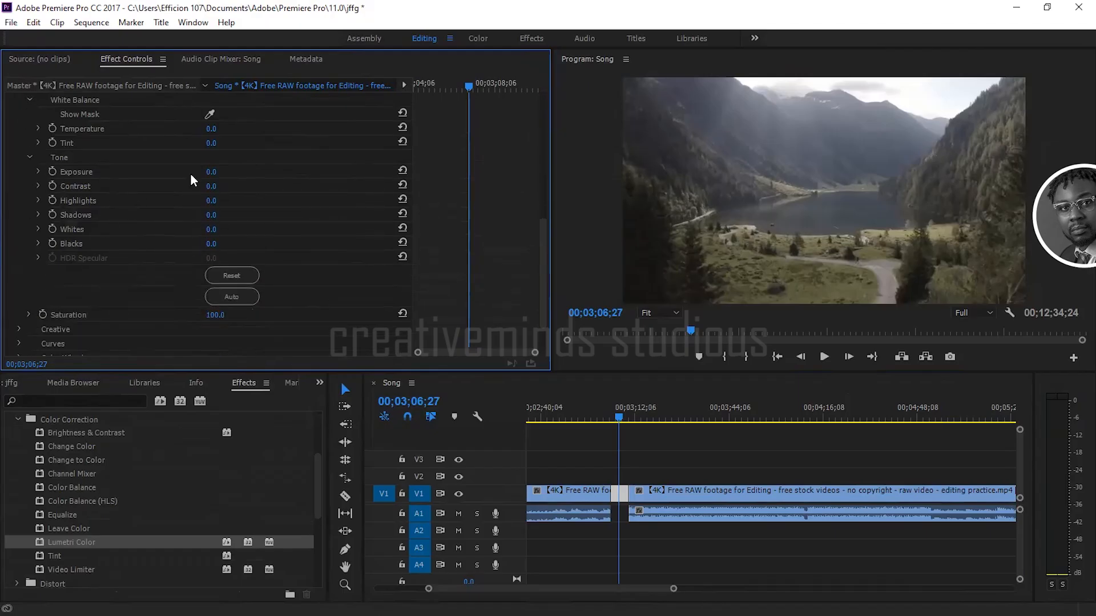
scroll(192, 182, "up", 1)
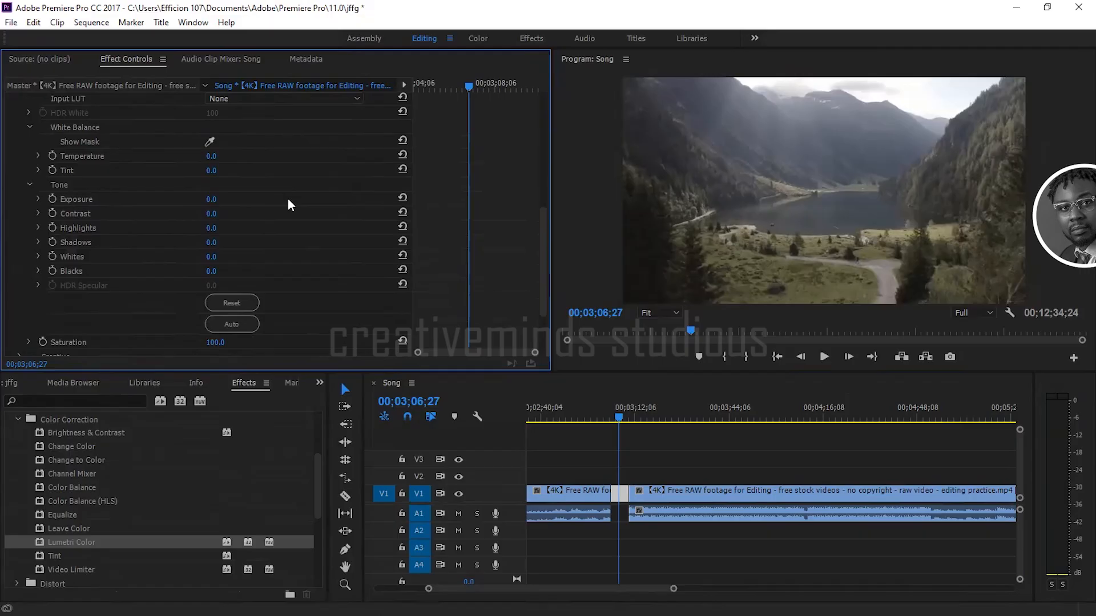
scroll(225, 224, "up", 1)
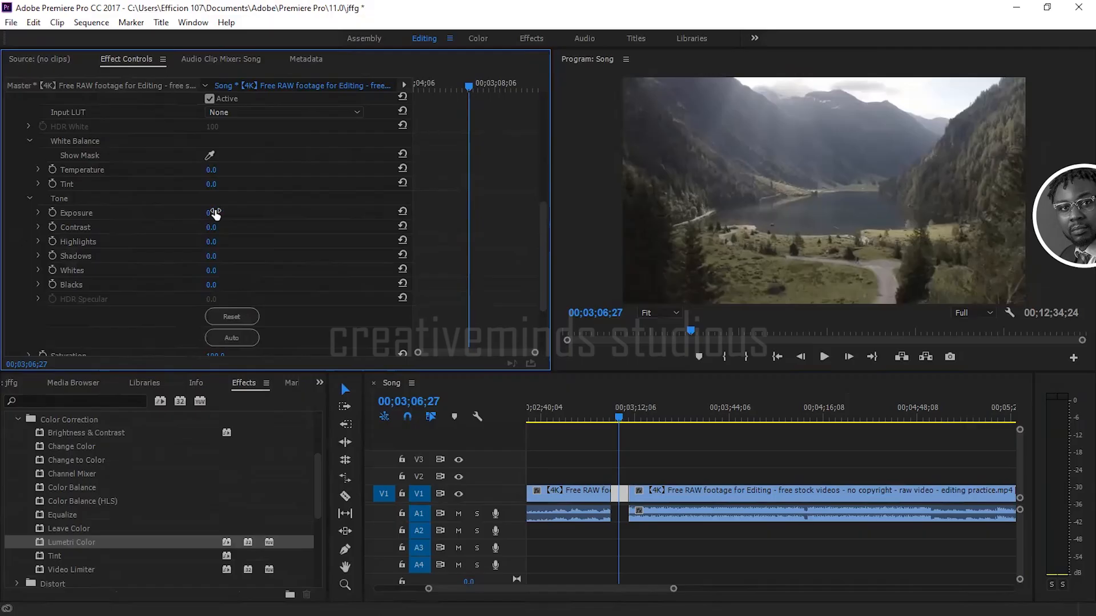
mouse_move(209, 222)
left_mouse_down()
mouse_move(238, 222)
mouse_move(195, 213)
left_mouse_up()
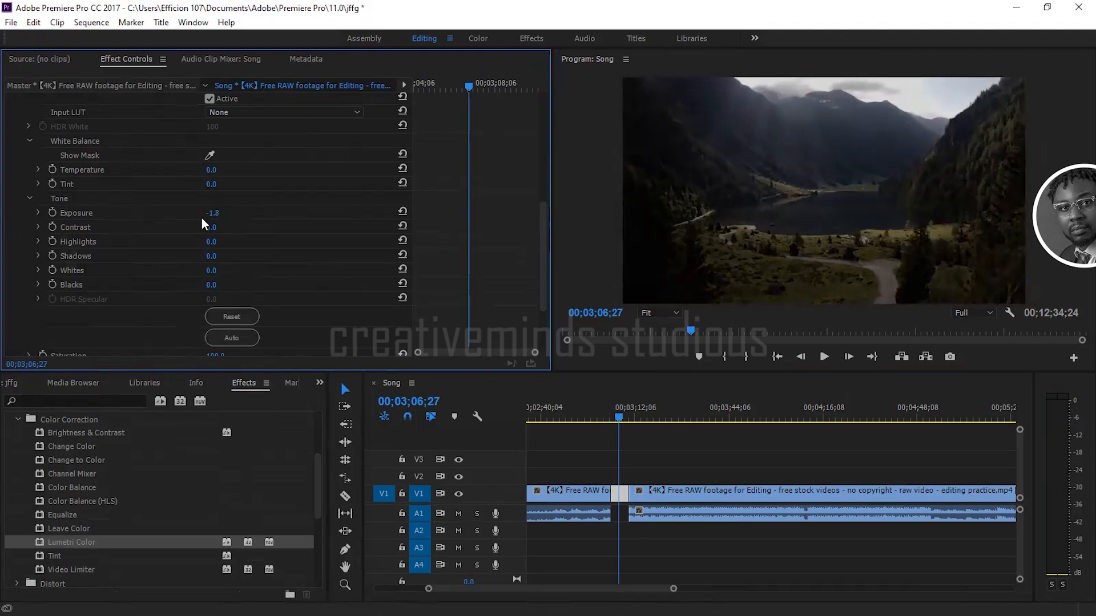
left_click_drag(209, 214, 222, 215)
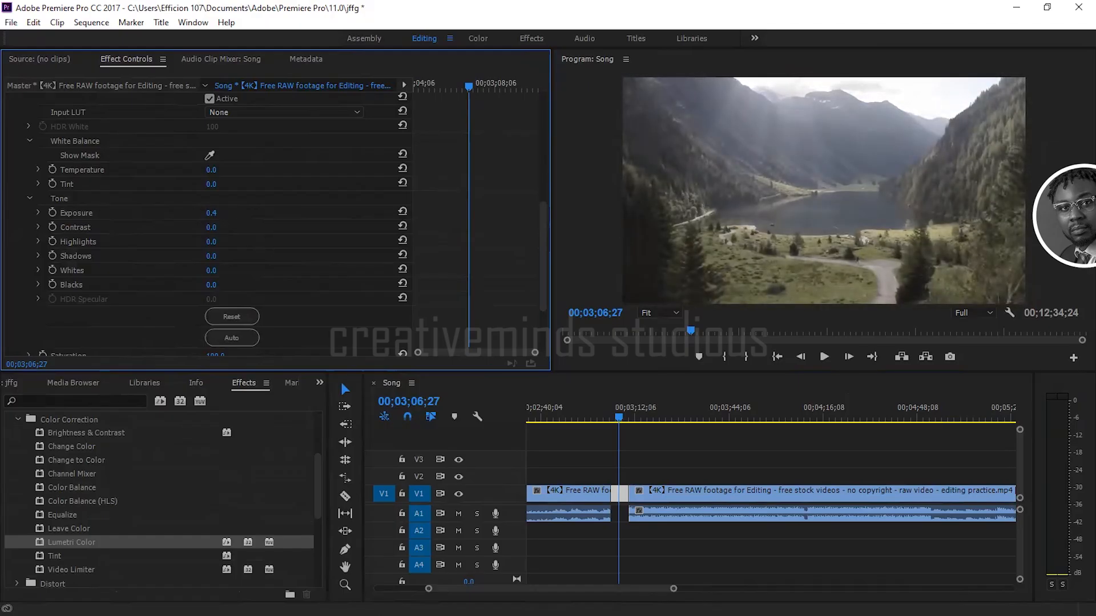
left_click_drag(211, 213, 220, 213)
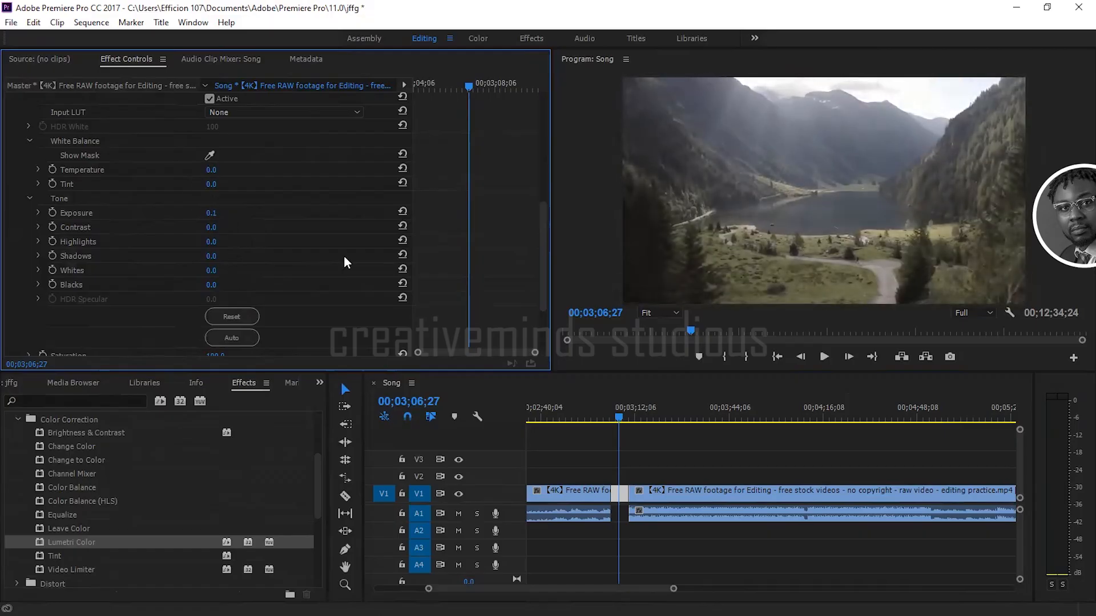
scroll(345, 258, "down", 3)
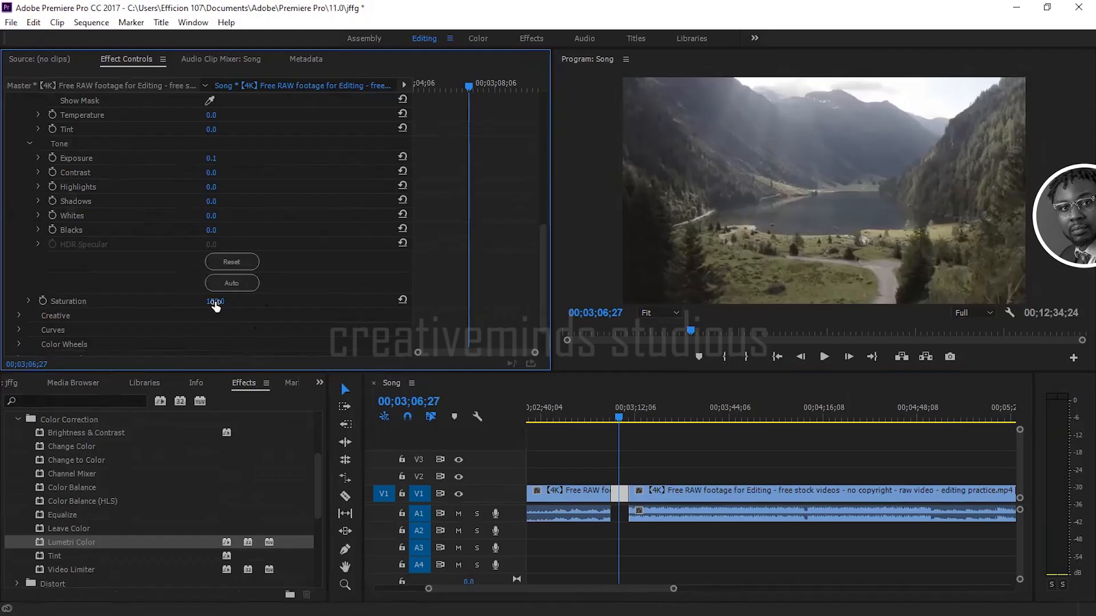
mouse_move(214, 303)
left_mouse_down()
mouse_move(255, 301)
mouse_move(222, 302)
left_mouse_up()
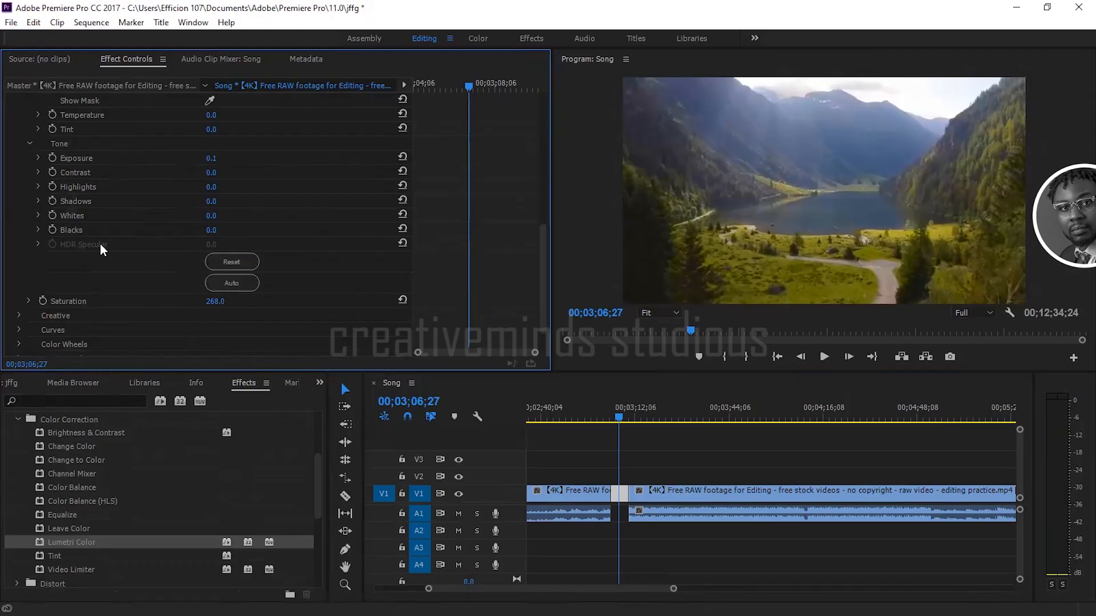
Step: Switch the Lumetri Color effect off and on repeatedly to compare the original and corrected lake footage, leaving it enabled
scroll(104, 273, "up", 5)
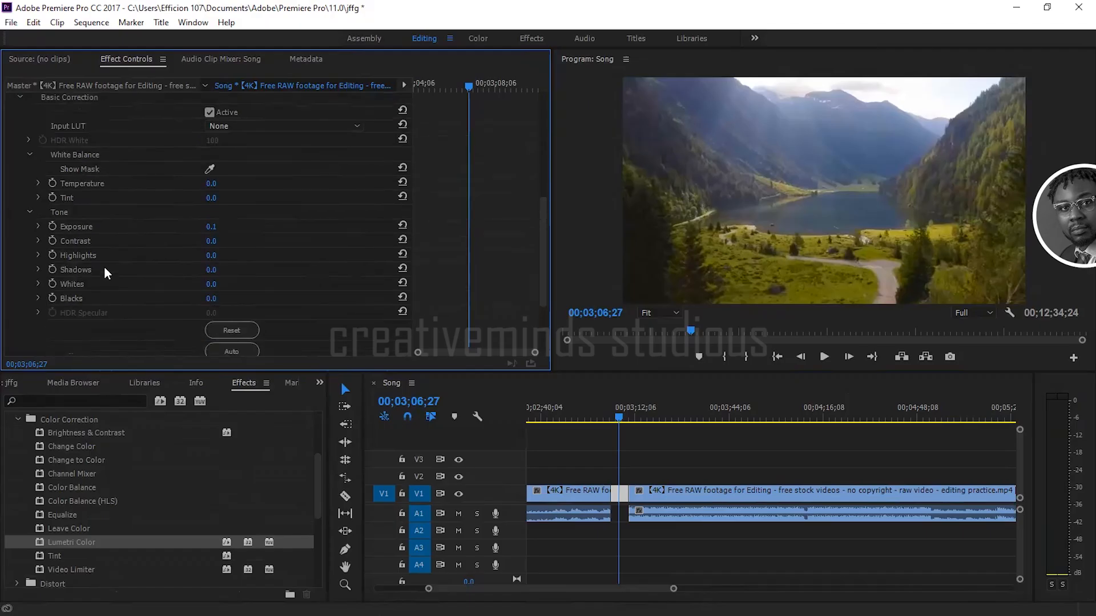
scroll(104, 273, "up", 2)
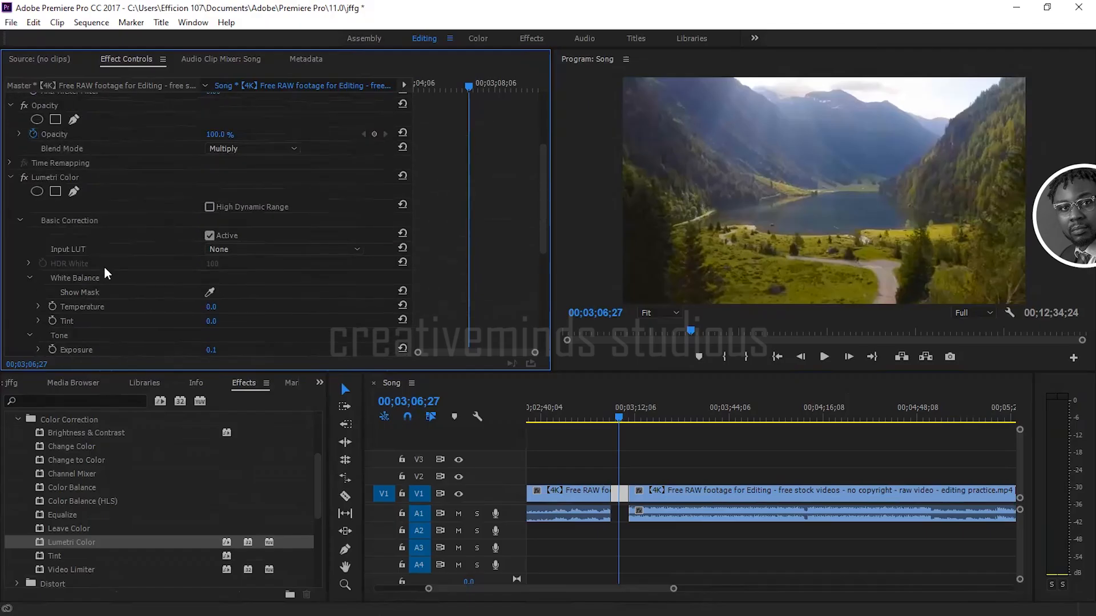
left_click(23, 178)
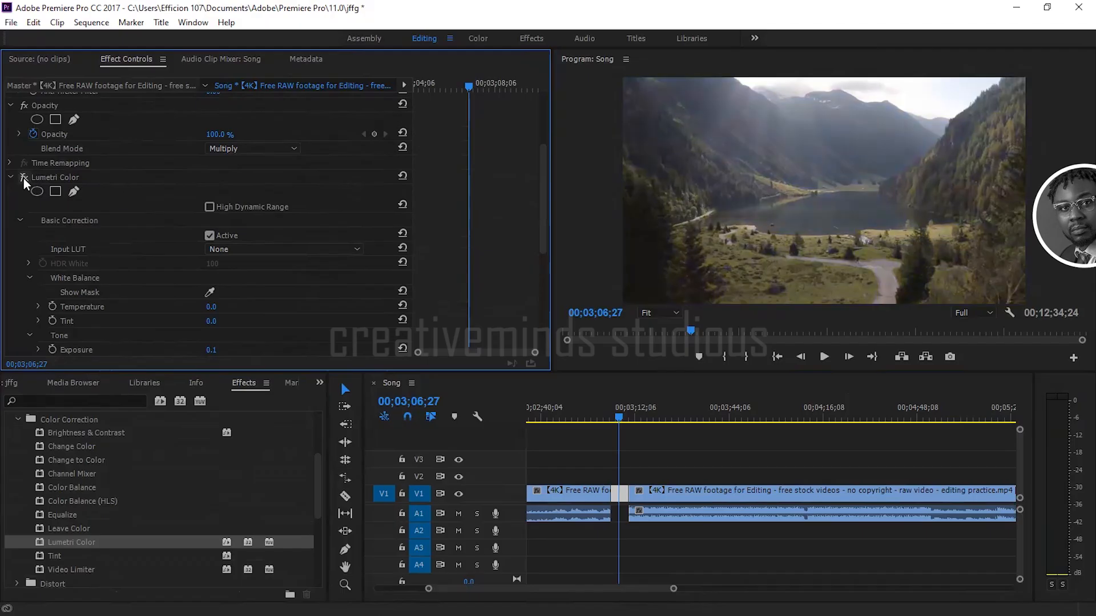
left_click(23, 178)
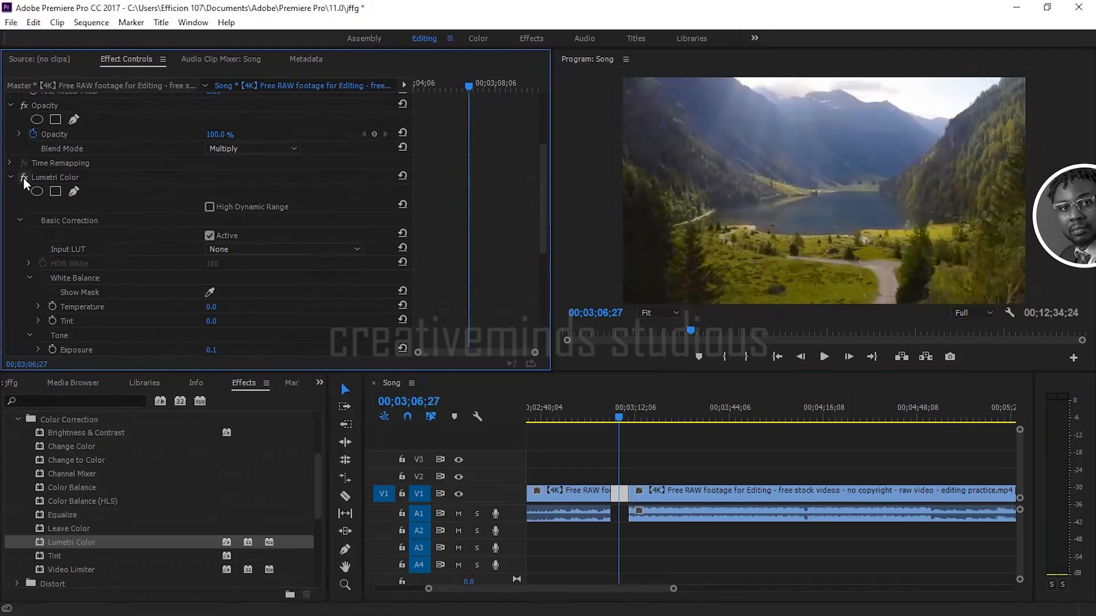
left_click(23, 178)
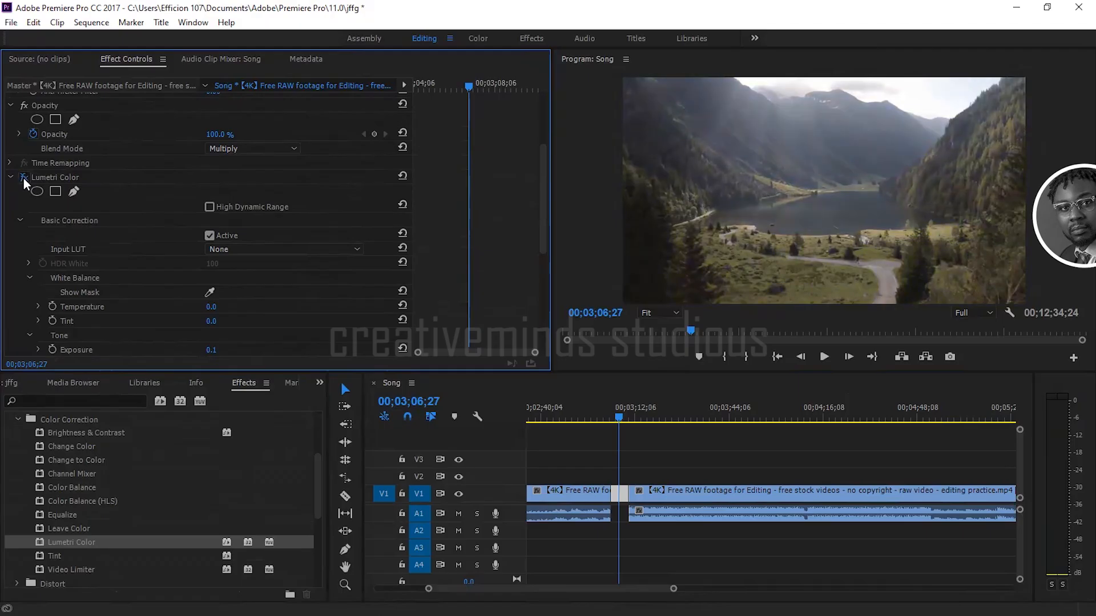
left_click(23, 178)
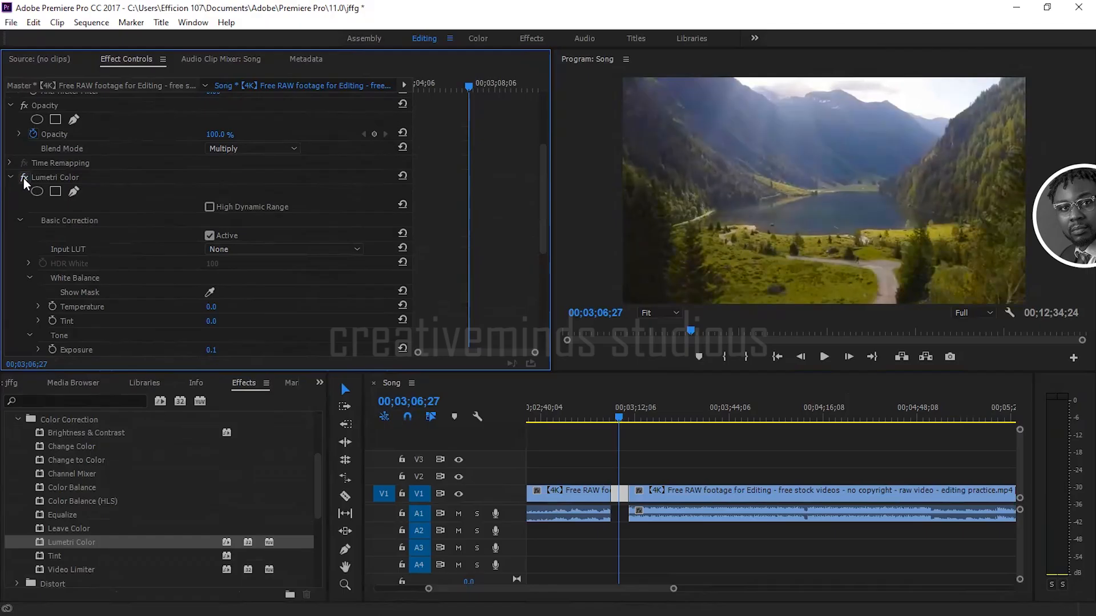
left_click(24, 177)
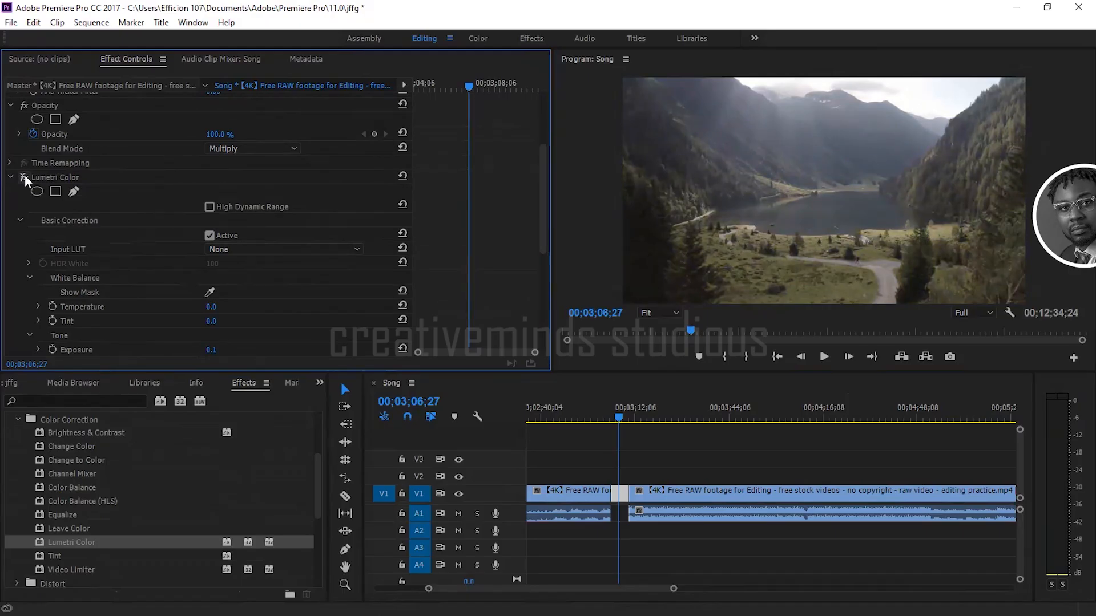
left_click(24, 177)
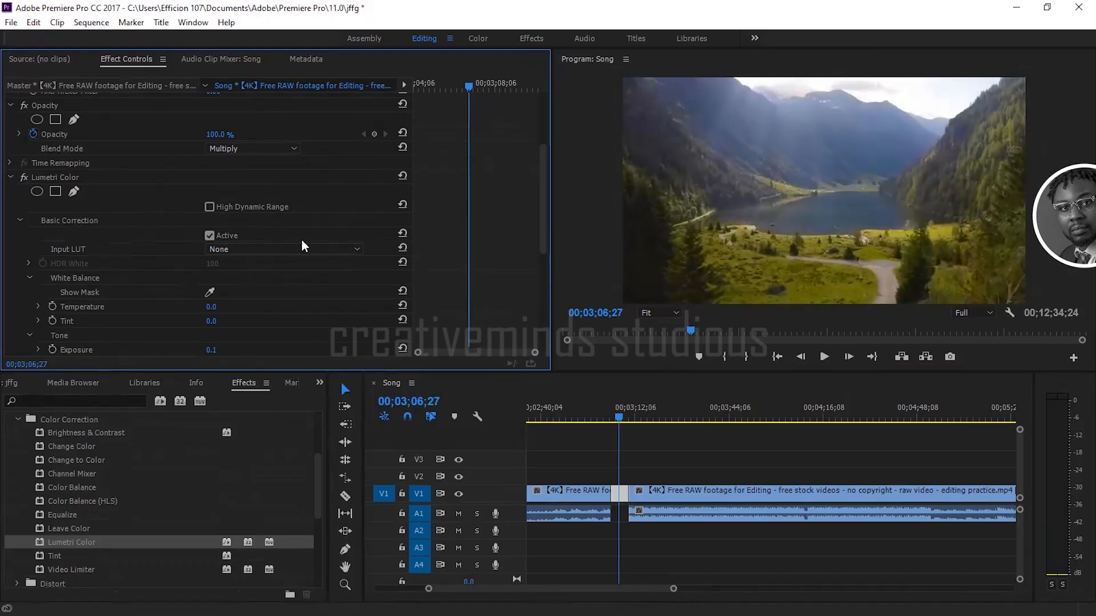
Step: Cool the lake clip's white balance by setting the Lumetri temperature to -9
scroll(316, 300, "down", 5)
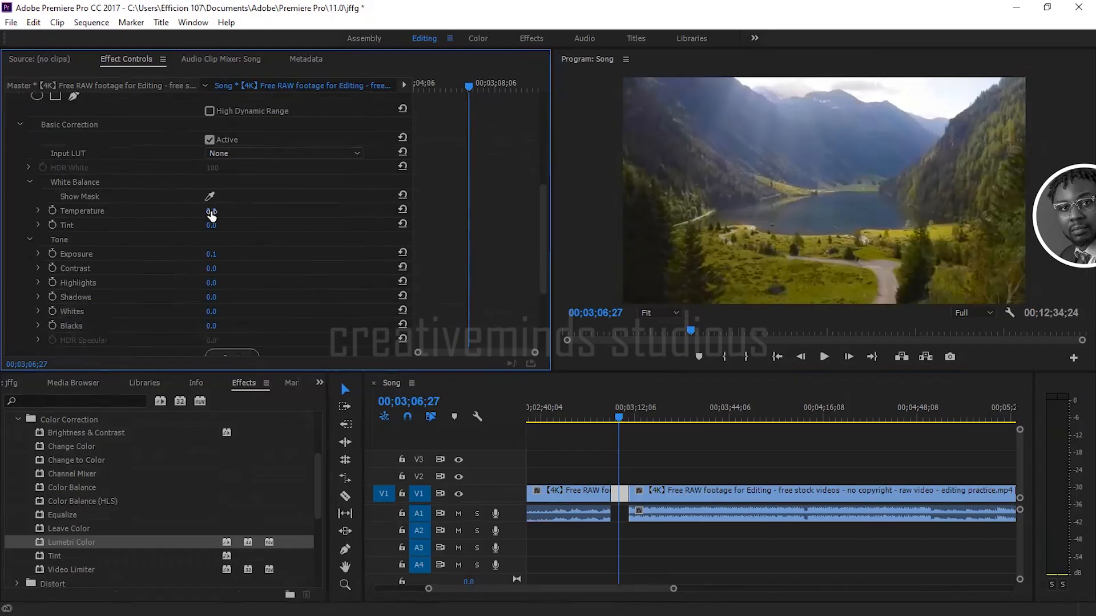
mouse_move(211, 213)
left_mouse_down()
mouse_move(228, 213)
mouse_move(206, 214)
left_mouse_up()
left_click_drag(207, 214, 210, 214)
Step: Adjust the clip's Lumetri tone values: shadows to -23, blacks to -3 and contrast to -31
scroll(297, 267, "down", 1)
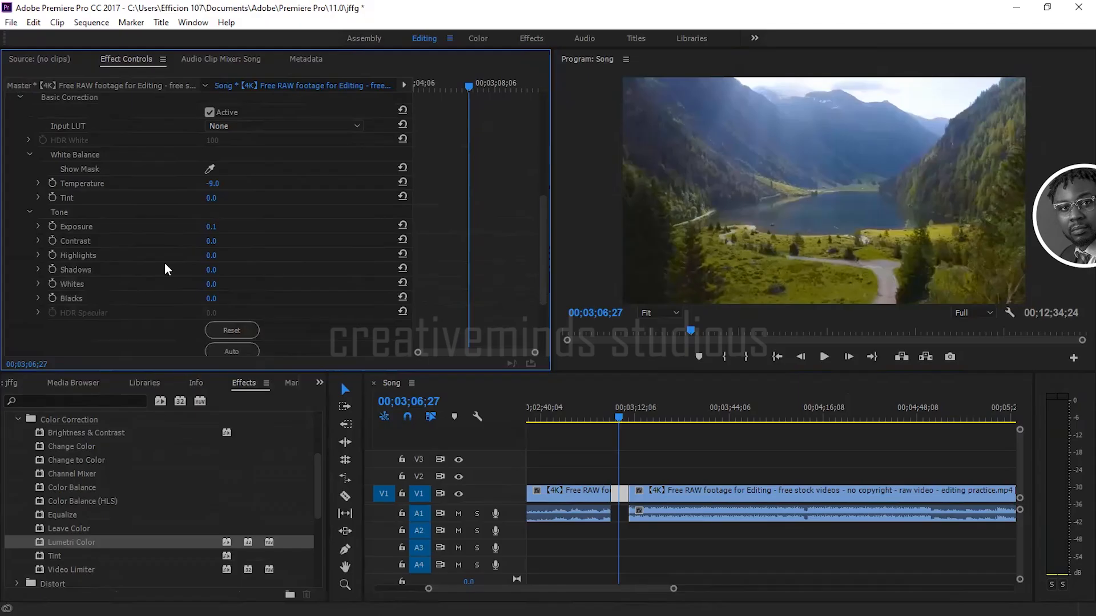
left_click_drag(211, 269, 198, 269)
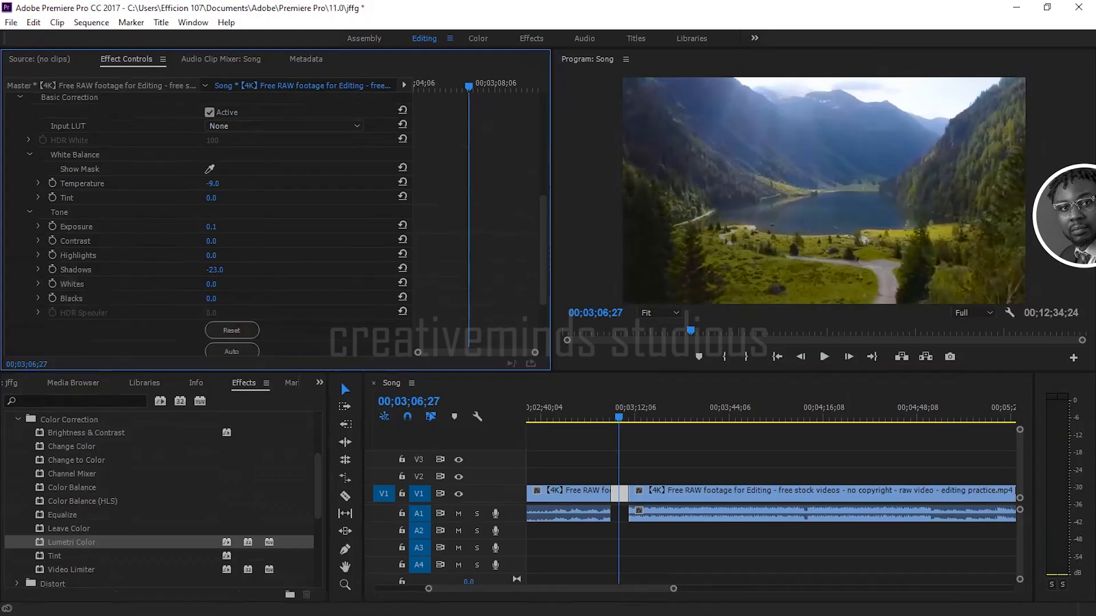
left_click_drag(211, 299, 207, 299)
left_click_drag(209, 244, 198, 245)
Step: Review the Basic Correction values and expand the Creative section of the Lumetri Color effect
scroll(286, 251, "down", 1)
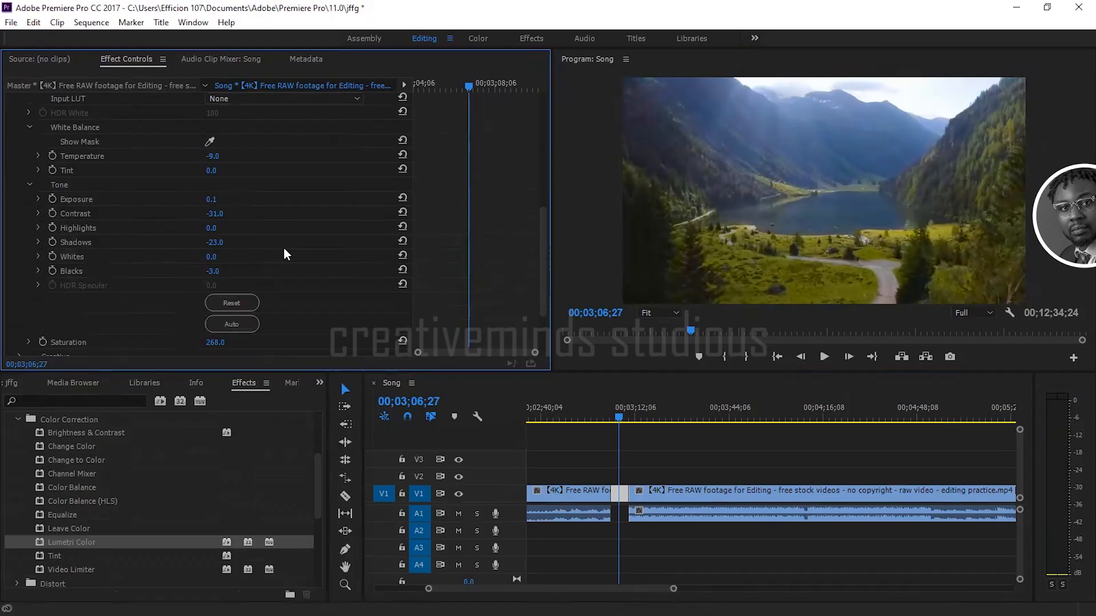
scroll(285, 254, "down", 2)
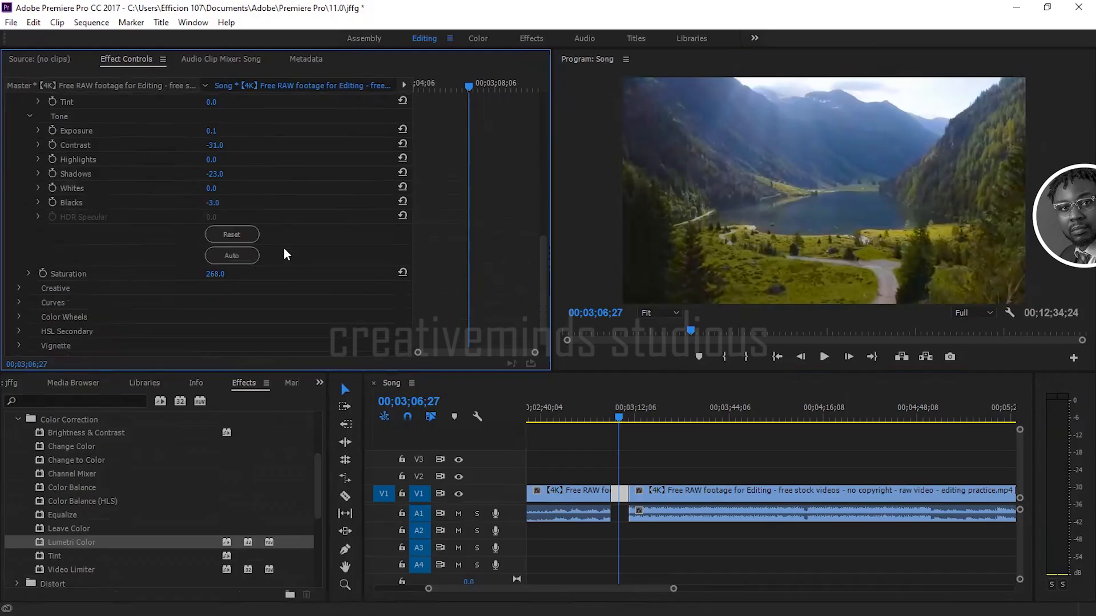
scroll(285, 254, "up", 3)
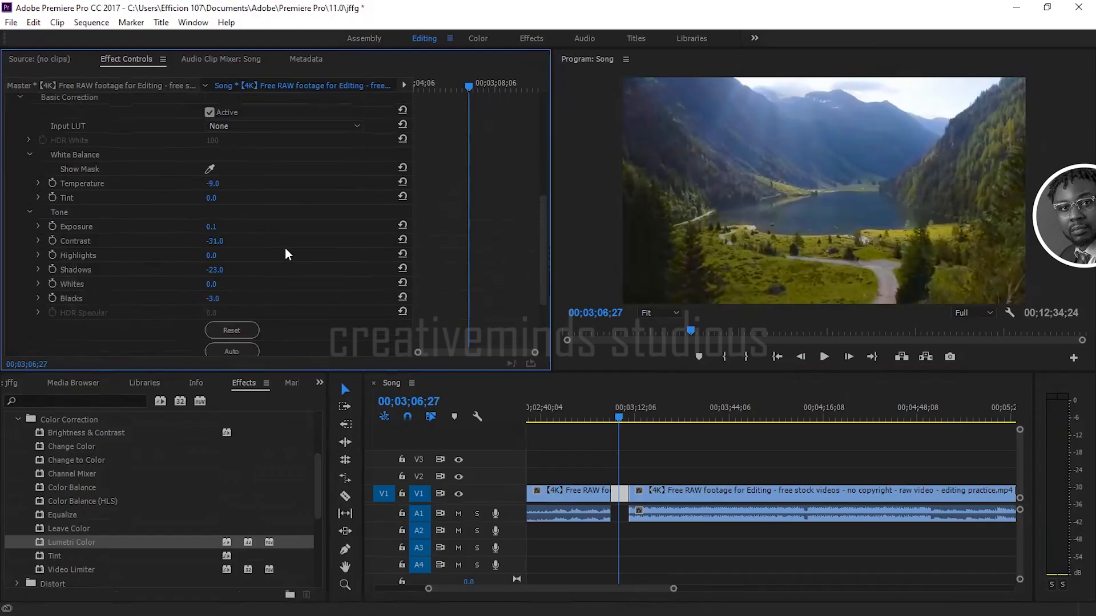
scroll(285, 255, "up", 1)
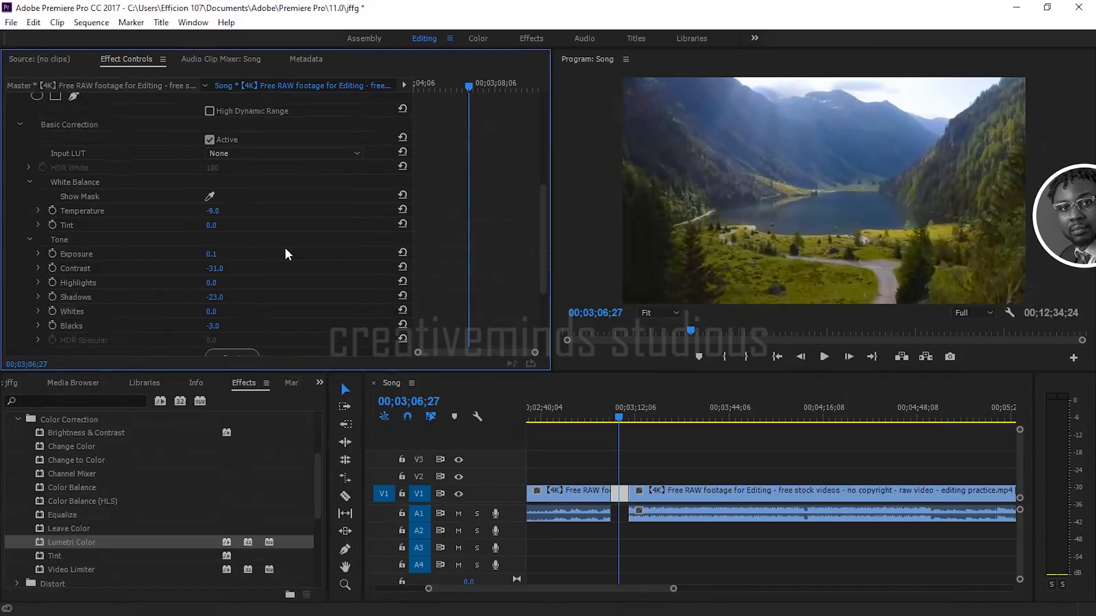
scroll(287, 251, "down", 5)
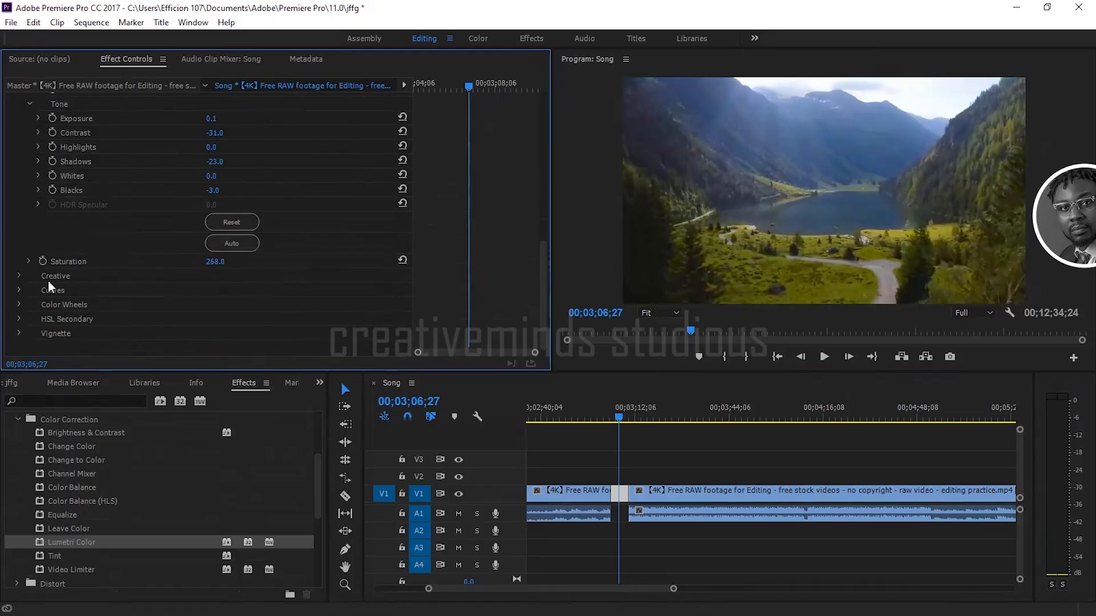
left_click(19, 276)
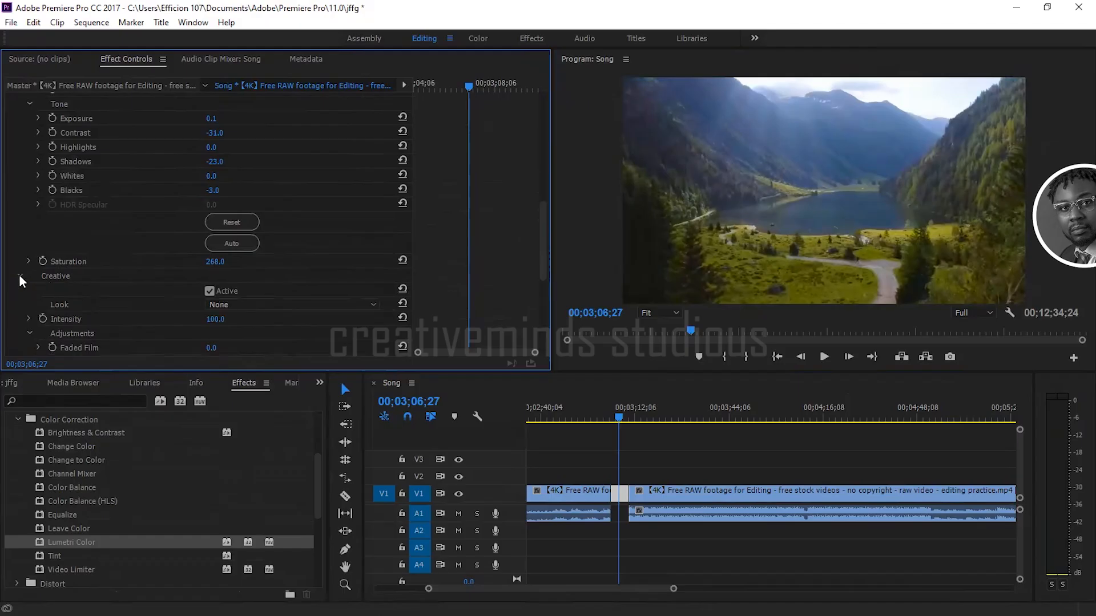
Step: Set the lake clip's Lumetri Creative adjustments to vibrance -4 and saturation 153
scroll(109, 330, "down", 3)
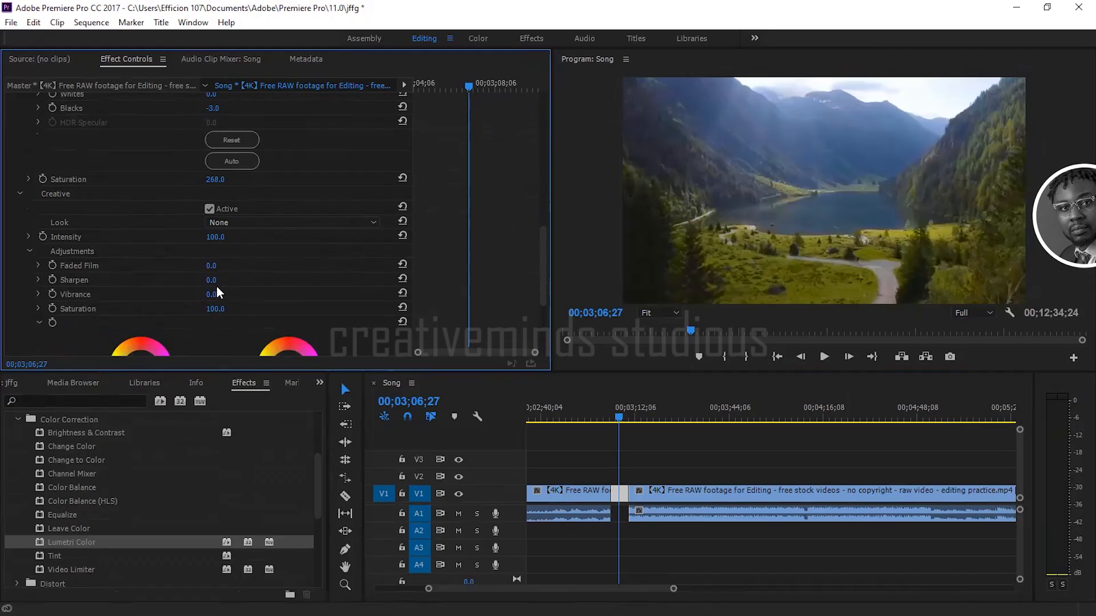
left_click_drag(208, 295, 216, 295)
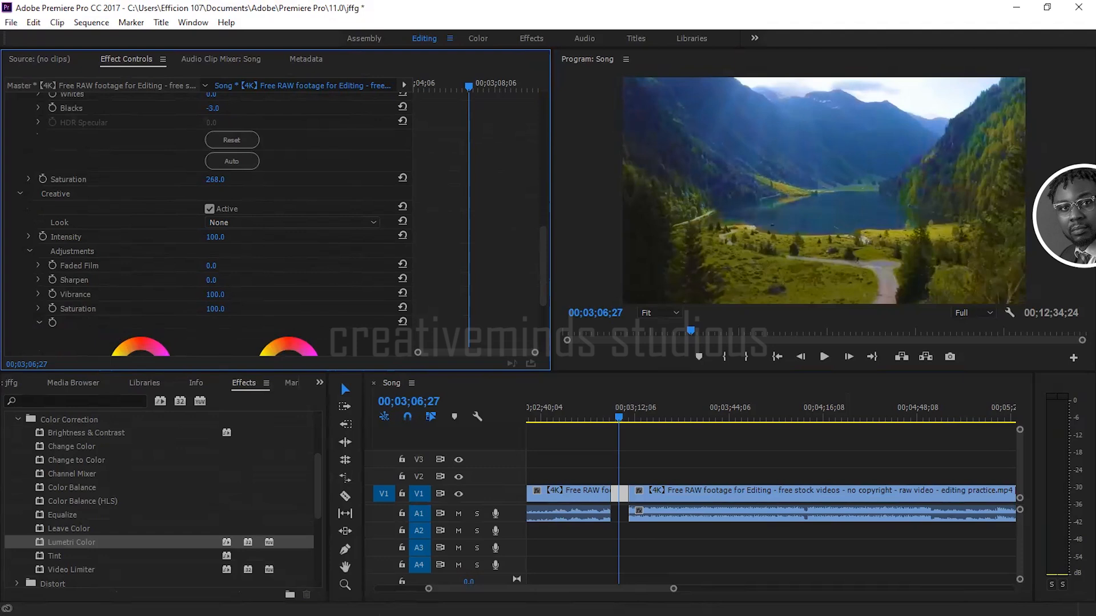
mouse_move(216, 294)
left_mouse_down()
mouse_move(194, 295)
mouse_move(207, 295)
left_mouse_up()
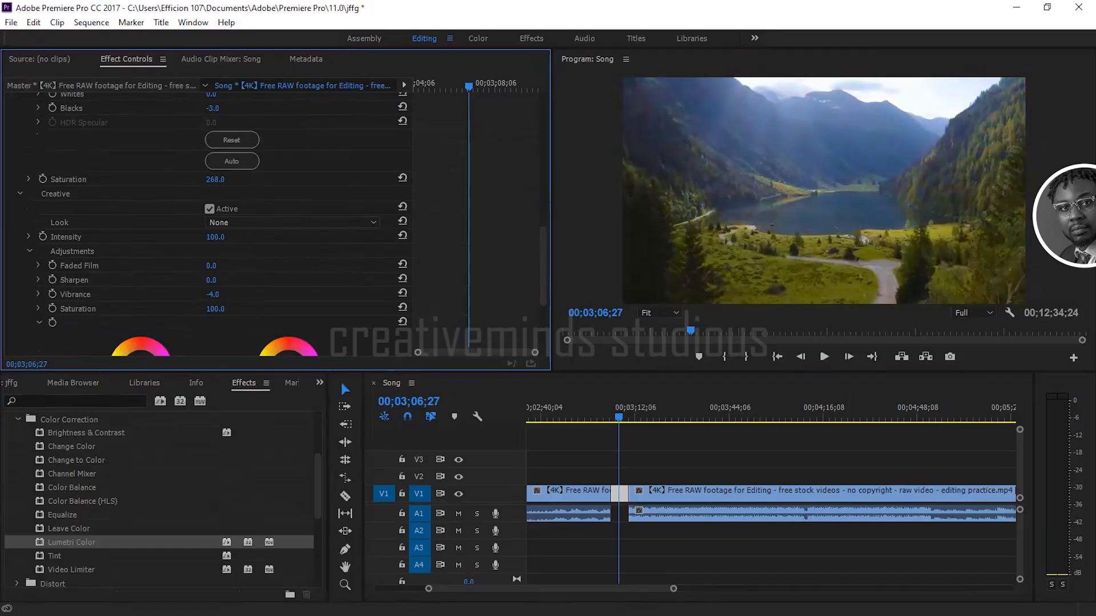
left_click_drag(215, 309, 222, 309)
scroll(247, 290, "down", 2)
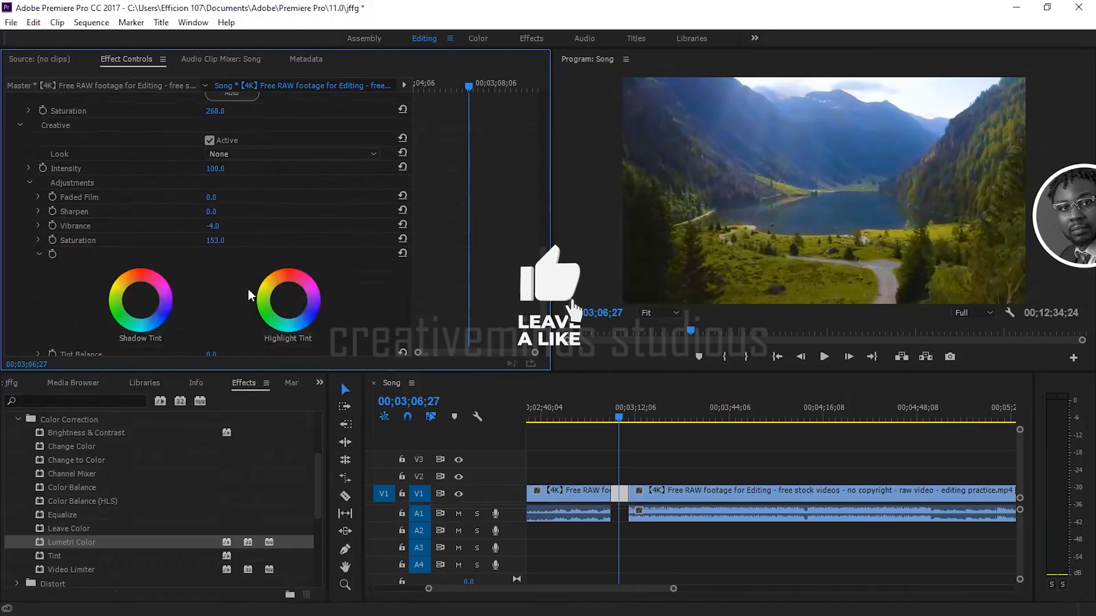
Step: Review the lake clip's Lumetri values and toggle the Lumetri Color effect to compare the original and corrected footage
scroll(308, 260, "up", 1)
scroll(309, 260, "up", 2)
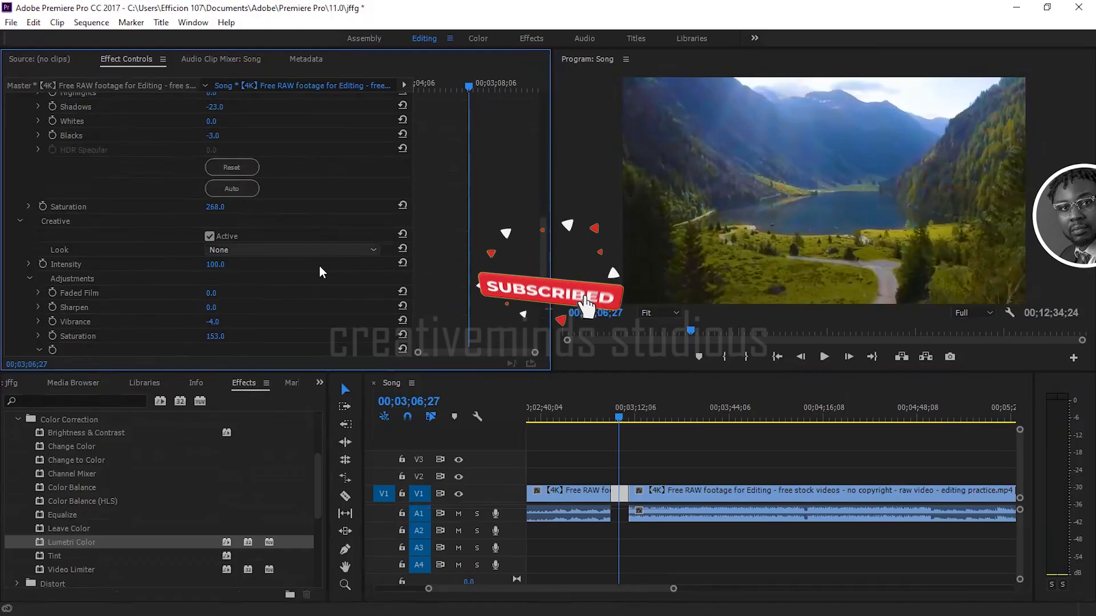
scroll(333, 191, "up", 7)
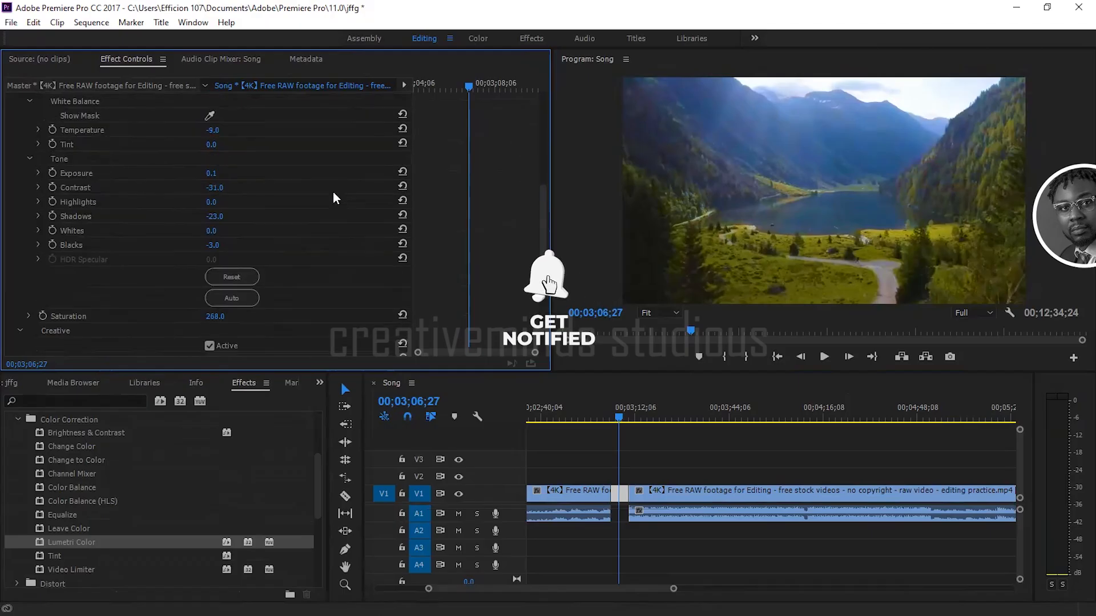
scroll(333, 190, "up", 2)
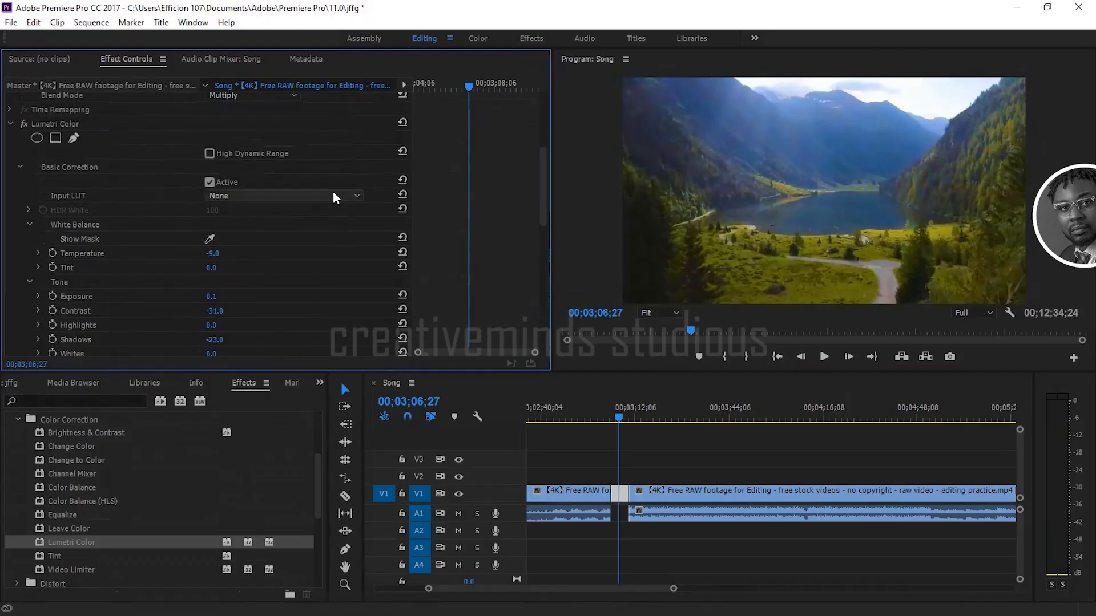
scroll(335, 167, "up", 3)
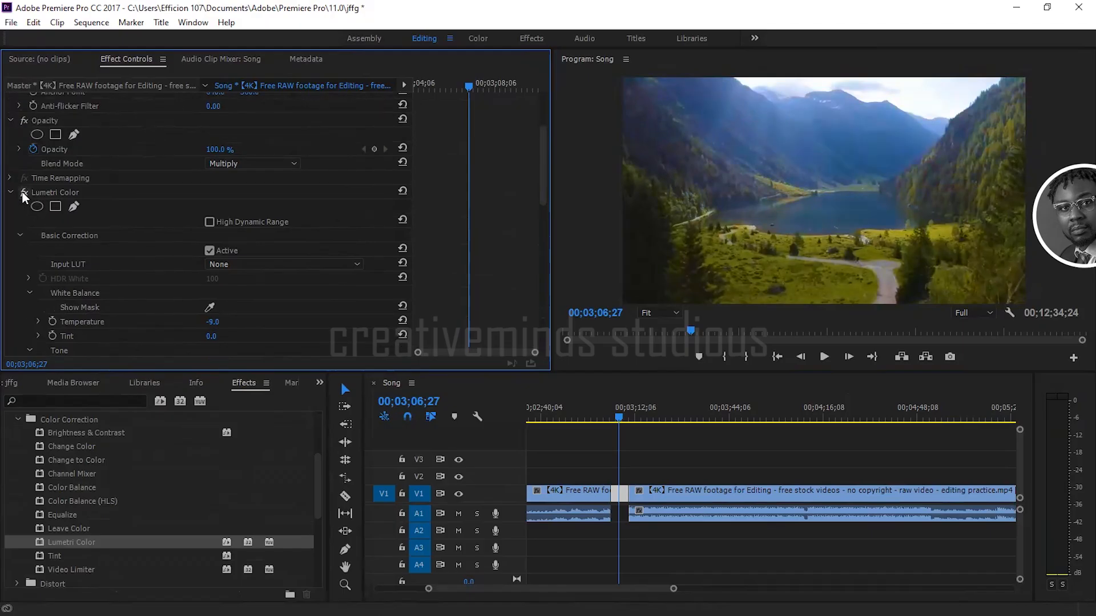
left_click(22, 192)
Step: Return the playhead to the start of the Song sequence and look over the clips on the timeline
left_click_drag(673, 592, 671, 589)
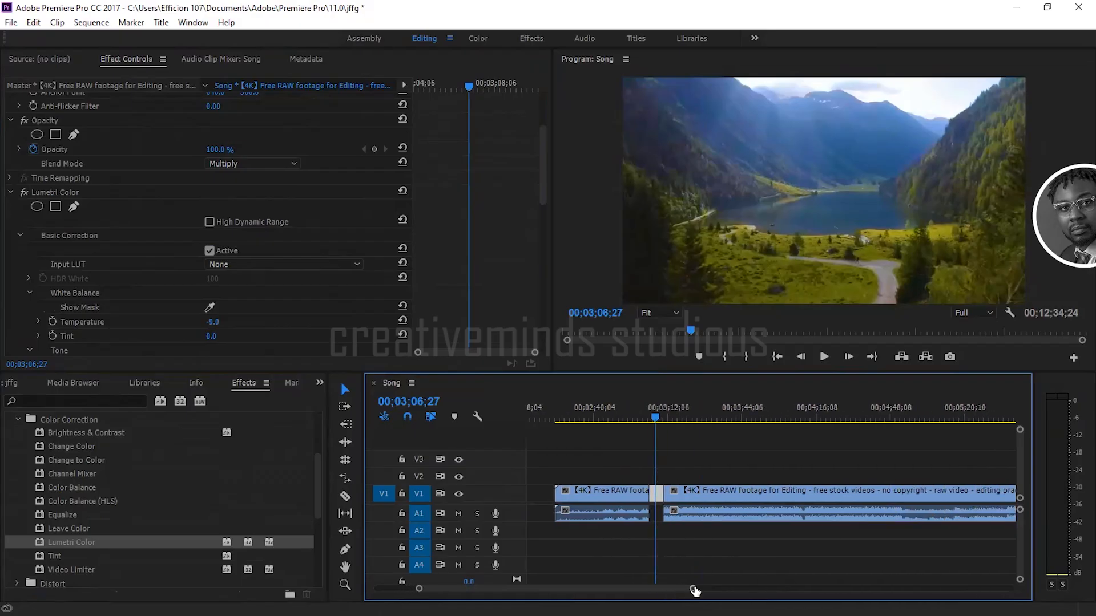
left_click_drag(692, 589, 562, 588)
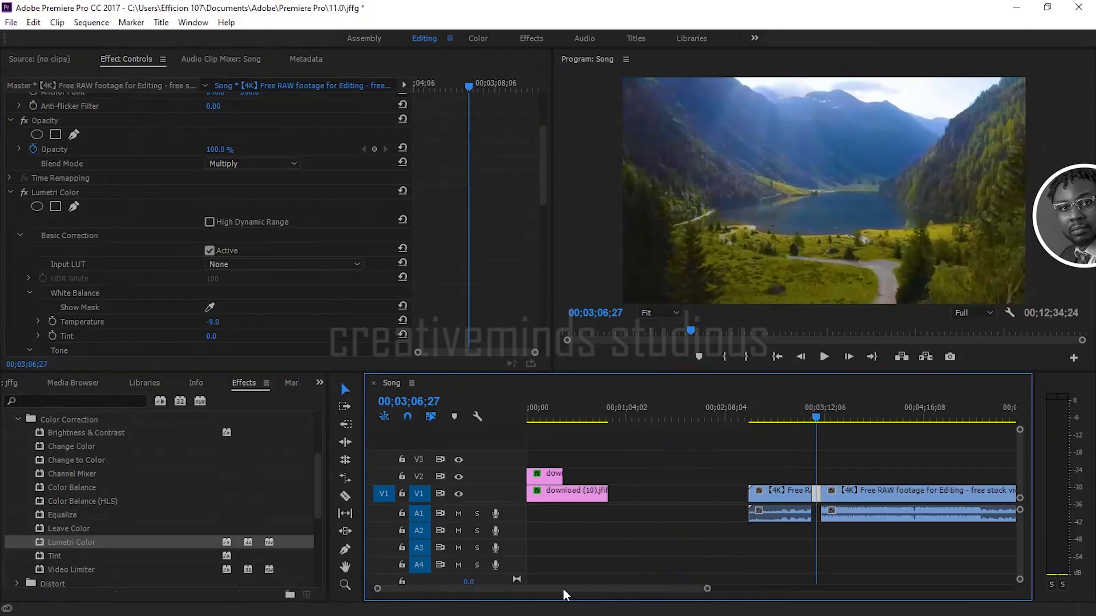
left_click_drag(537, 411, 504, 413)
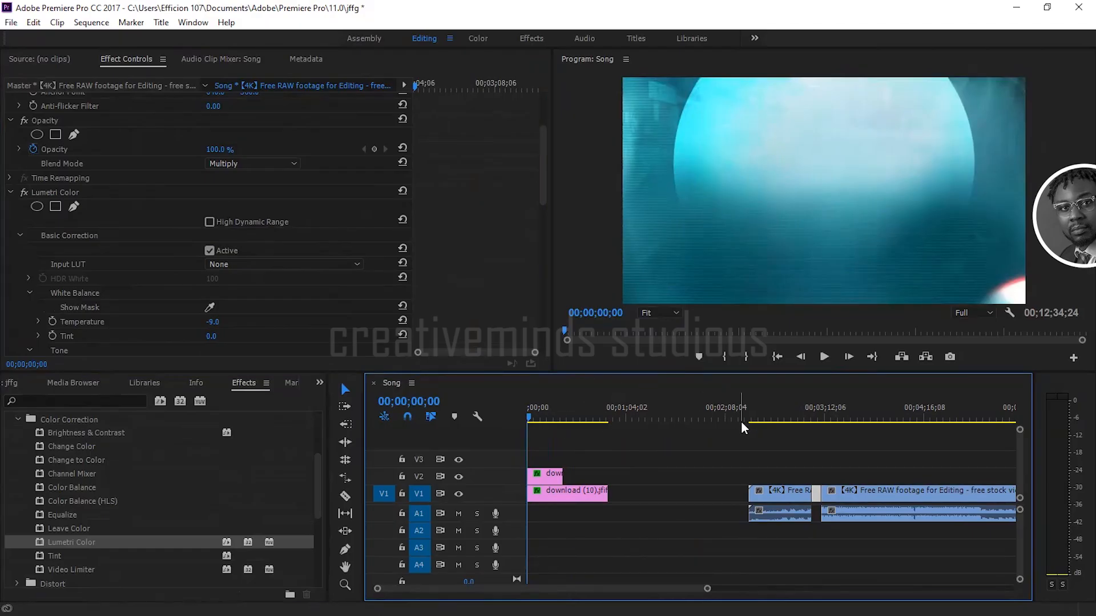
left_click_drag(682, 588, 692, 589)
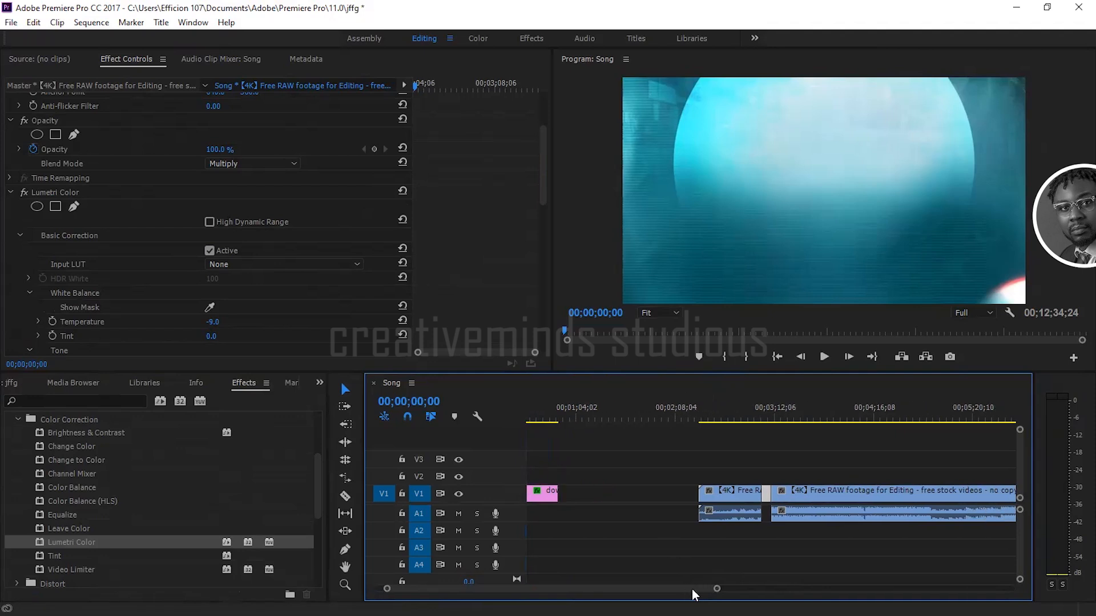
Step: Show the project's media items and collapse the lake clip's Lumetri Color and Opacity settings
left_click(15, 382)
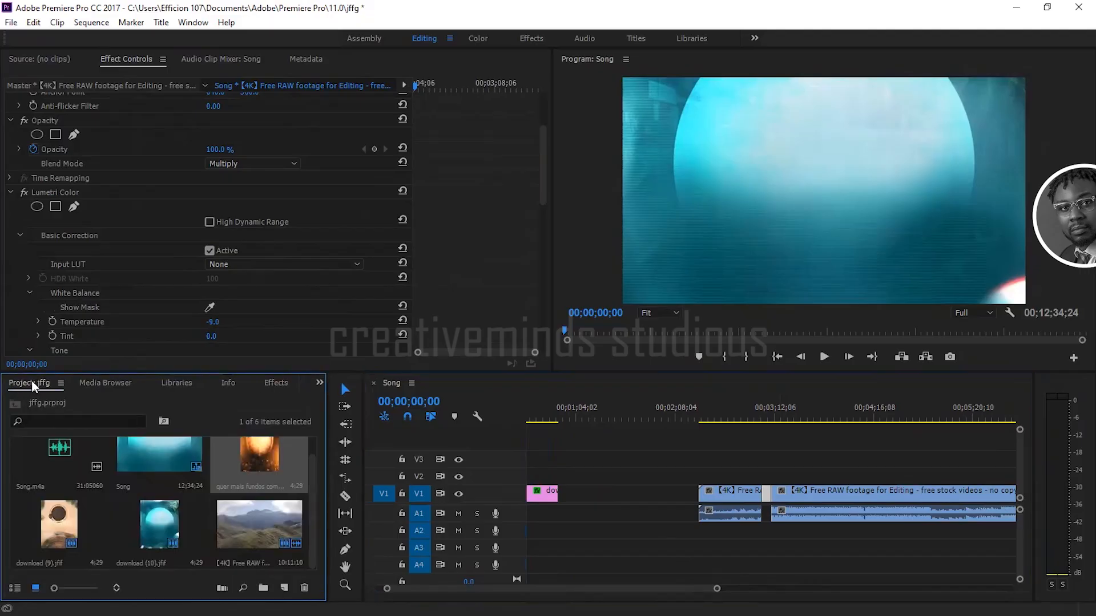
left_click(10, 192)
left_click(8, 229)
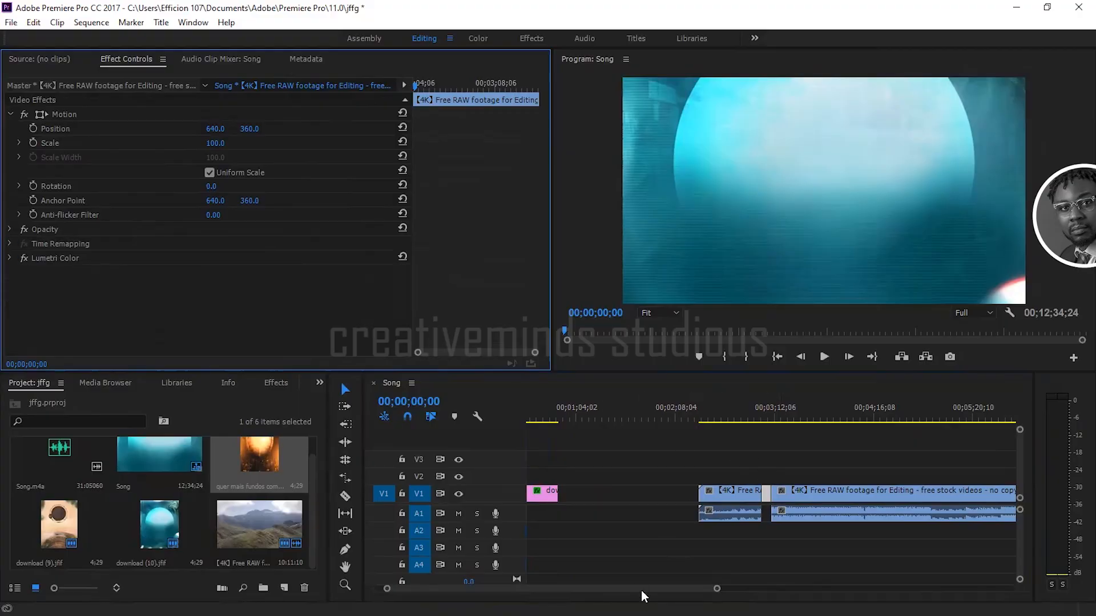
Step: Select the first raw footage clip on the timeline and expand its audio Volume settings
left_click_drag(644, 587, 611, 585)
left_click(634, 417)
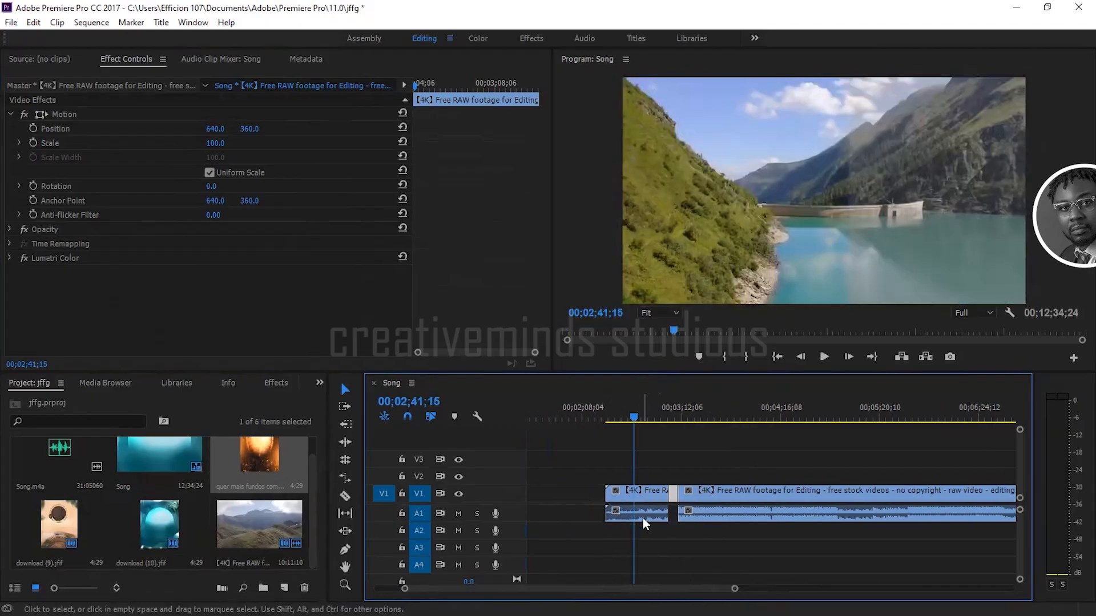
left_click(643, 518)
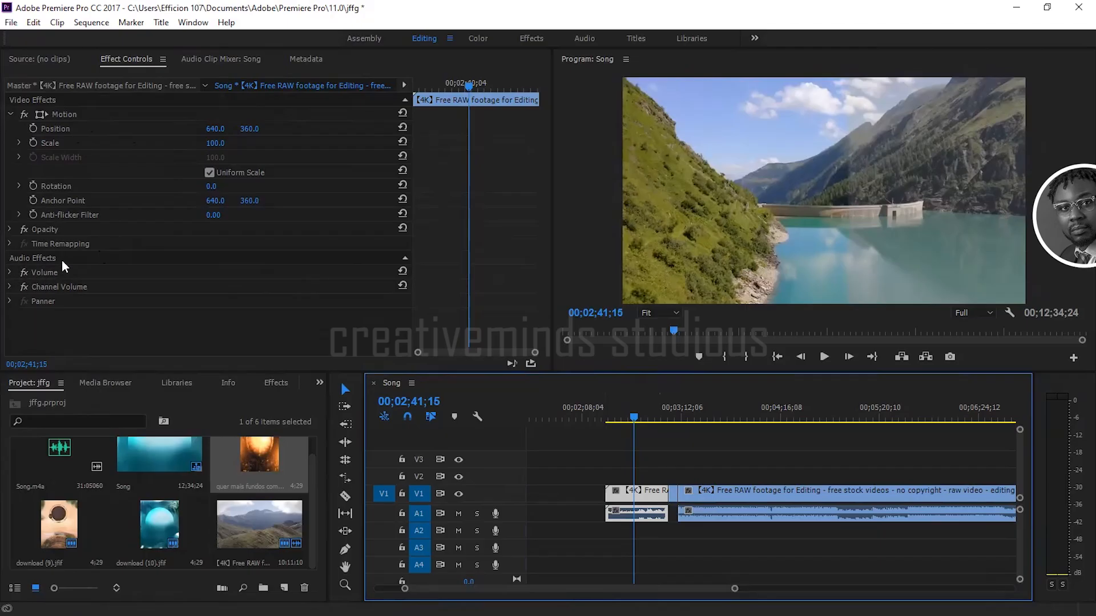
left_click(11, 273)
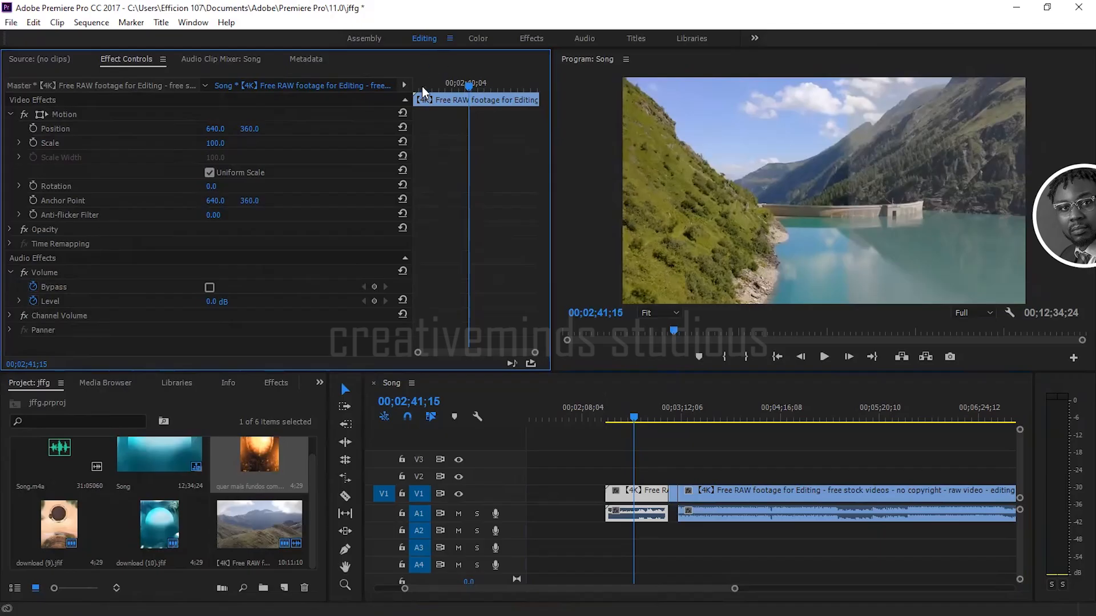
Step: Fade in the clip's audio with level keyframes of -287.5 dB at its start and 6 dB at 00;02;27;12, and play it back
left_click_drag(423, 87, 415, 87)
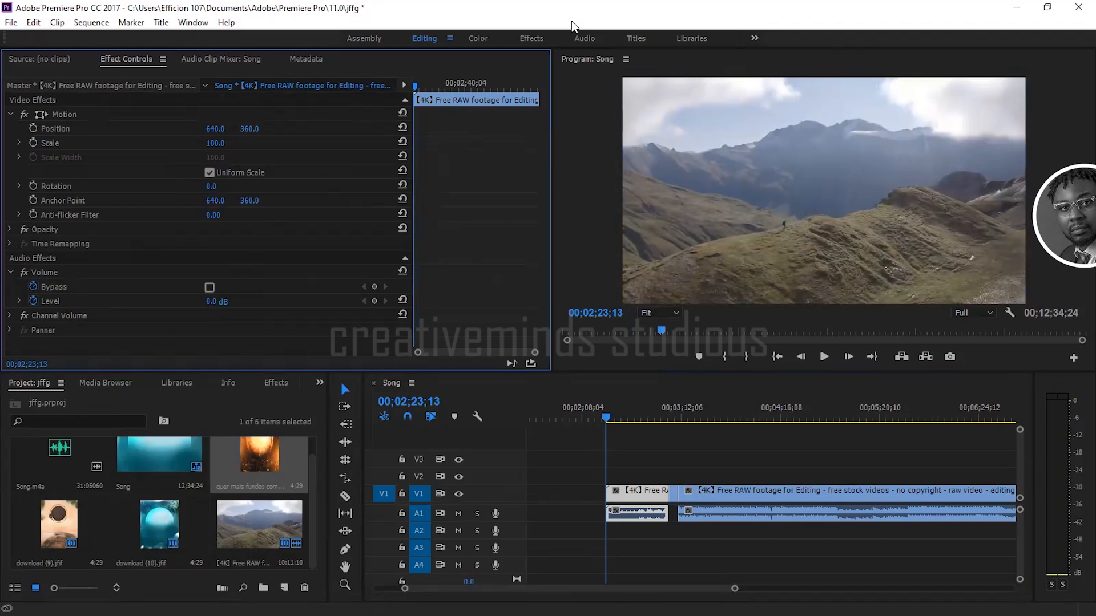
left_click(214, 315)
left_click(222, 299)
left_click(257, 304)
left_click_drag(214, 305, 143, 304)
left_click_drag(416, 84, 427, 84)
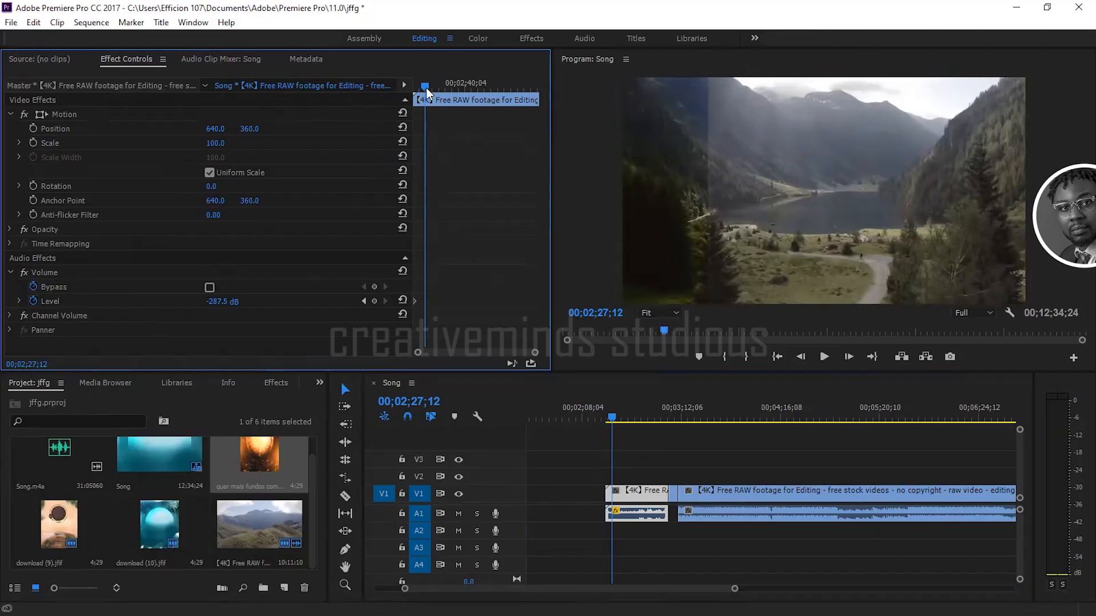
left_click_drag(210, 304, 292, 303)
left_click_drag(426, 84, 404, 84)
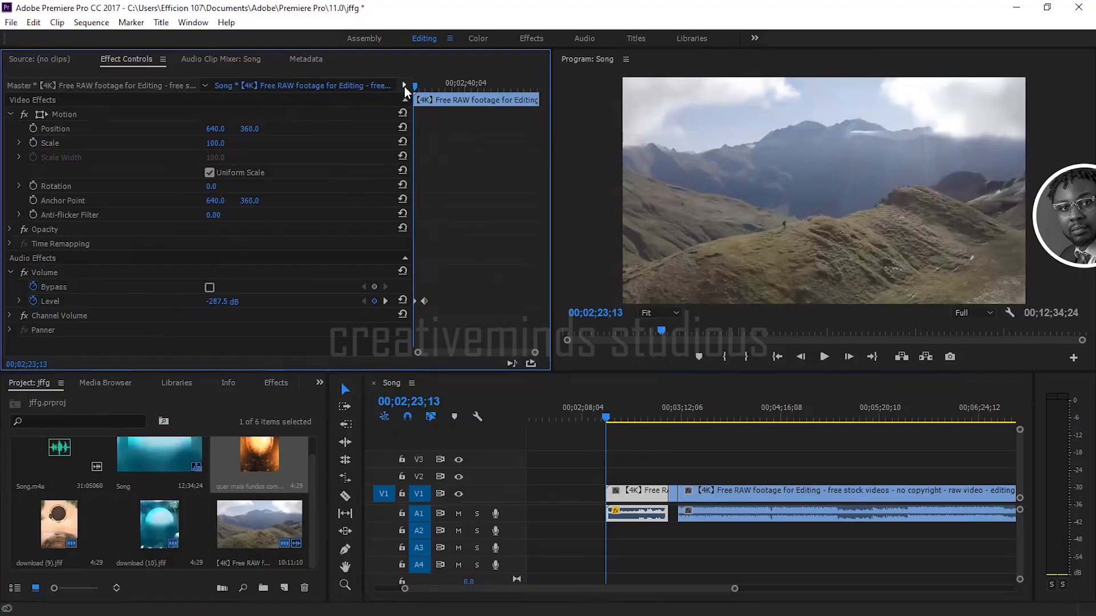
key("space")
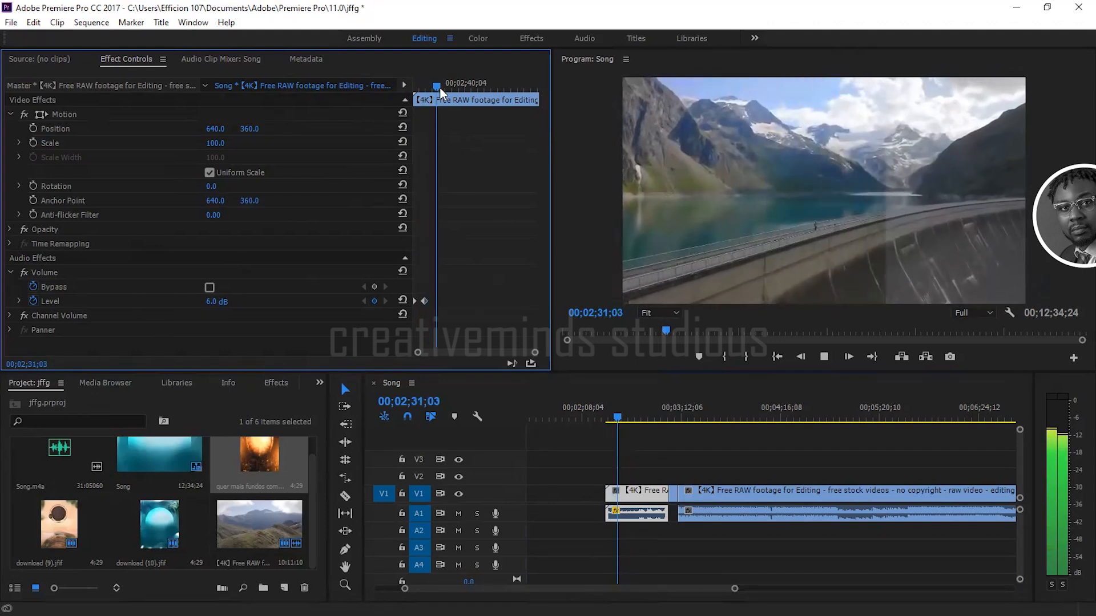
Step: Fade out the clip's audio with level keyframes of 6 dB at 00;02;55;08 and -287.5 dB at 00;02;58;24, and play it back
left_click_drag(449, 92, 514, 102)
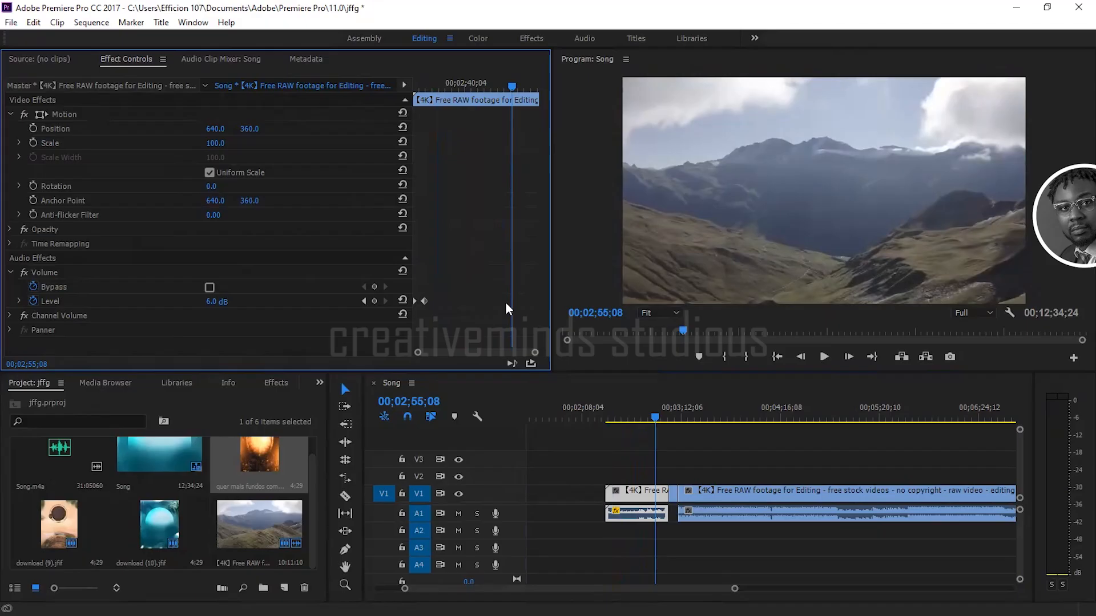
left_click(375, 301)
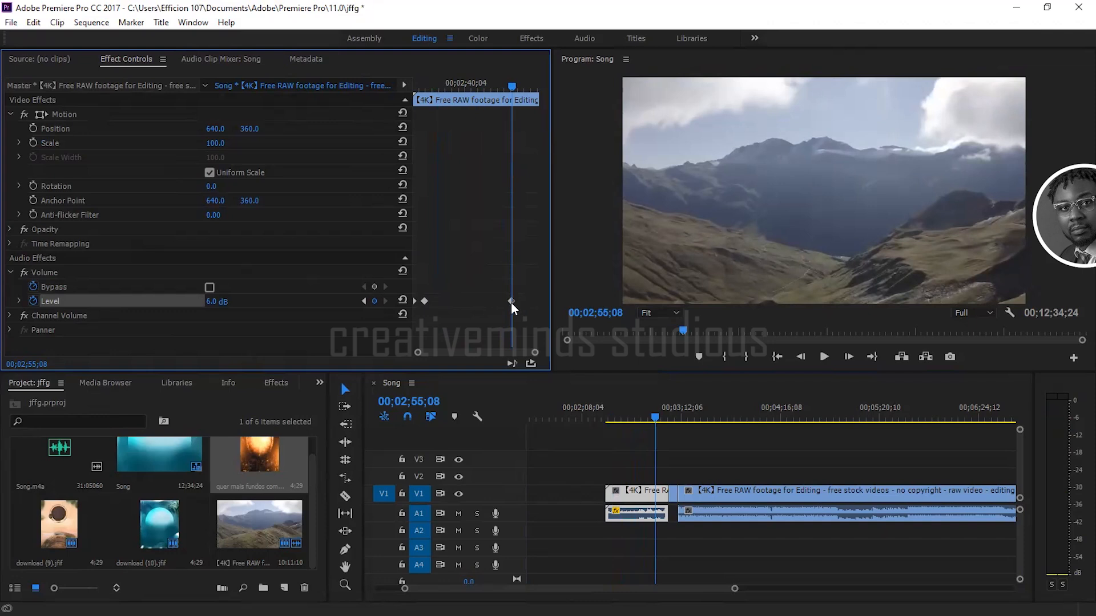
left_click_drag(514, 91, 525, 92)
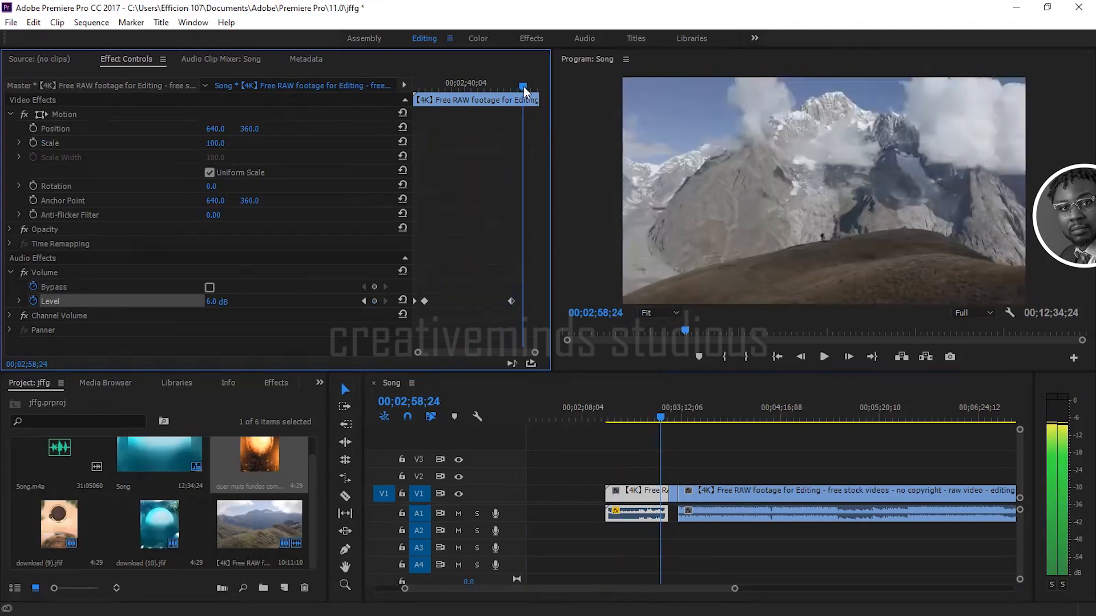
left_click(374, 302)
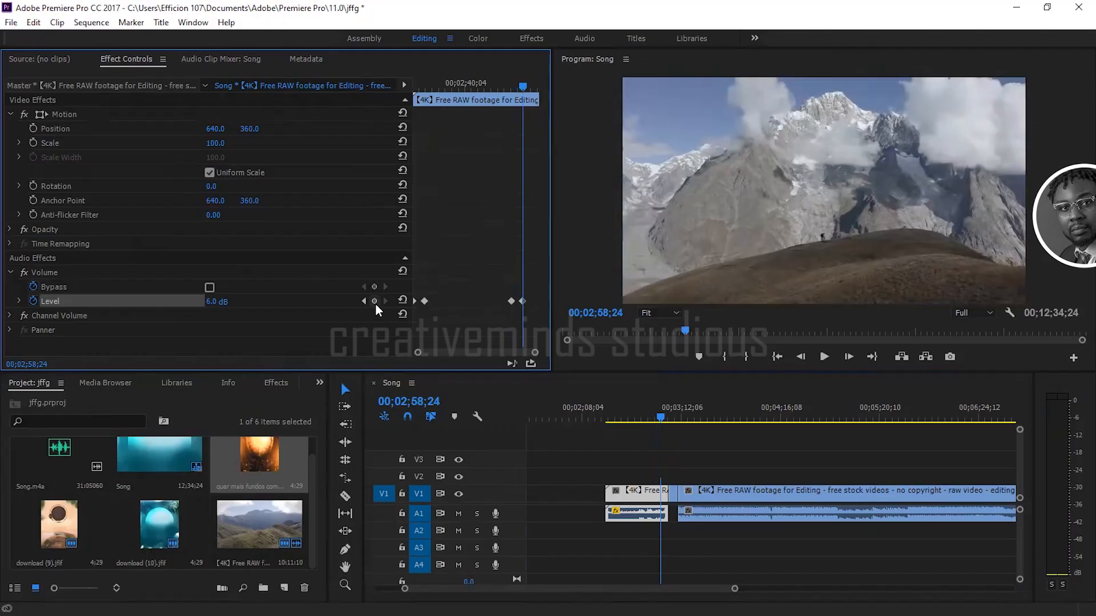
left_click_drag(212, 302, 114, 302)
left_click(501, 88)
key("space")
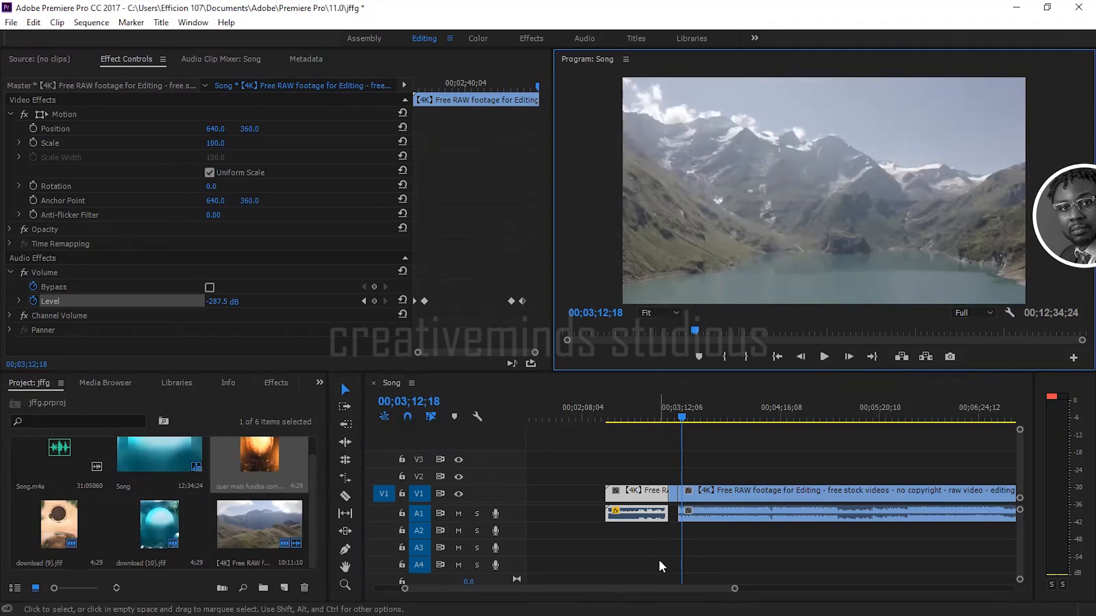
Step: Return the playhead to the sequence's beginning and delete all raw footage clips from the timeline
left_click_drag(598, 589, 561, 593)
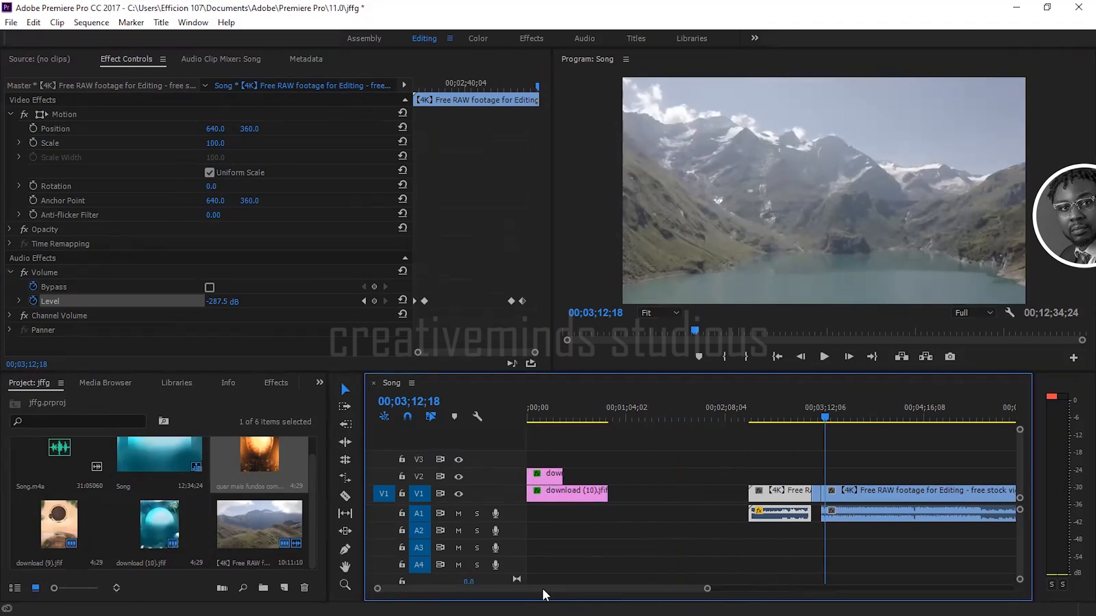
left_click(541, 419)
left_click_drag(541, 420, 530, 420)
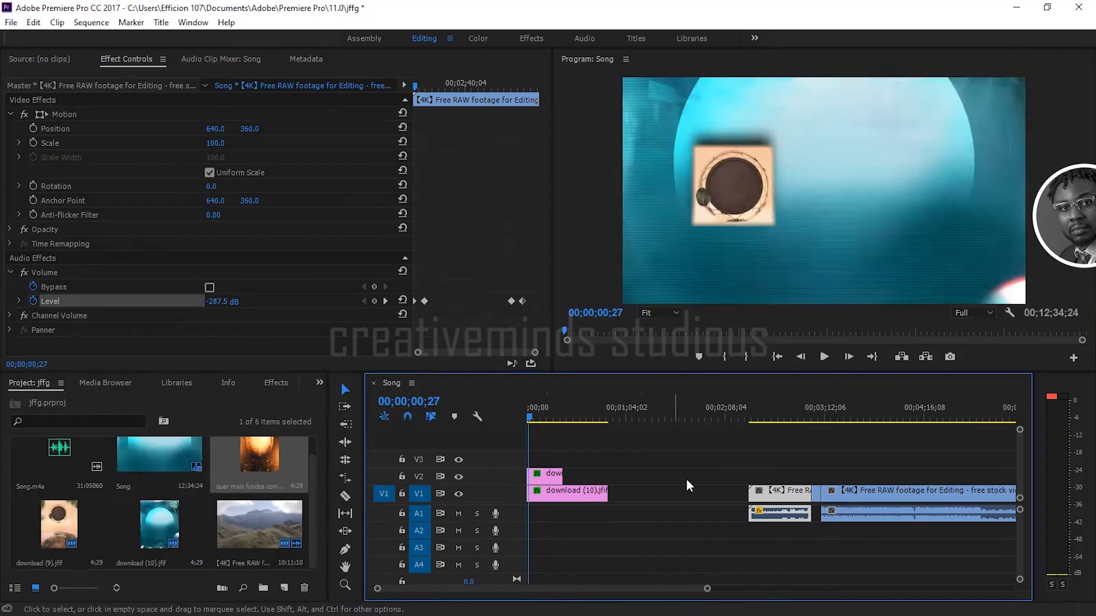
left_click_drag(658, 592, 681, 595)
left_click_drag(626, 472, 972, 531)
key("Delete")
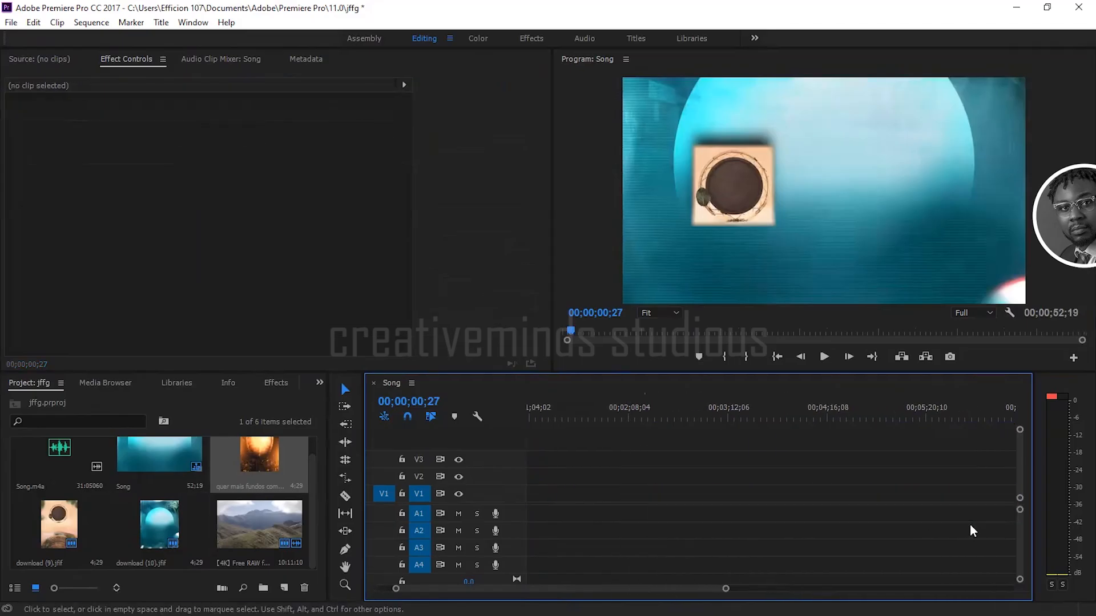
mouse_move(680, 590)
left_mouse_down()
mouse_move(795, 592)
mouse_move(663, 591)
left_mouse_up()
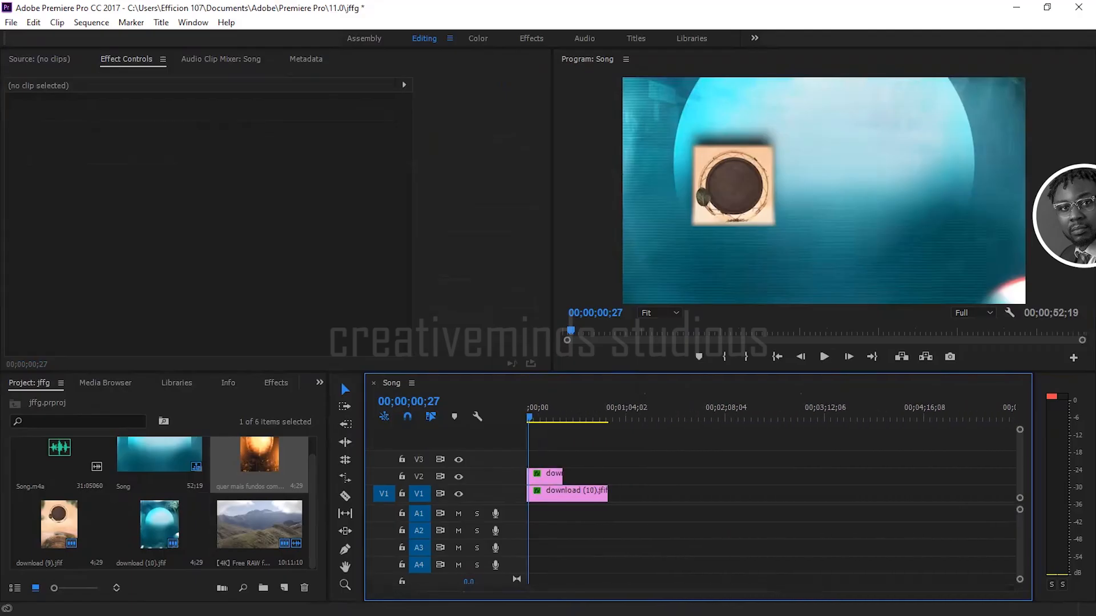
Step: Trim the download (10).jfif clip on V1 to end with the V2 clip, and place the playhead at 00;00;07;15
left_click(580, 495)
left_click_drag(582, 494, 562, 492)
left_click(545, 418)
mouse_move(556, 421)
left_mouse_down()
mouse_move(526, 421)
mouse_move(541, 422)
left_mouse_up()
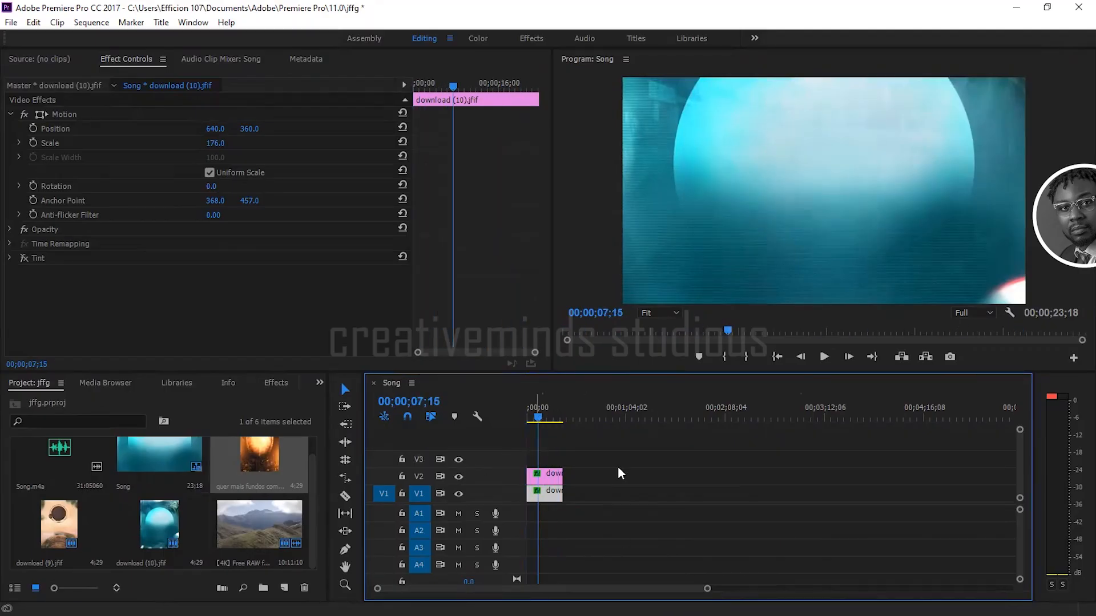
Step: Select the download (9).jfif clip on V2 and open the media export settings for the Song sequence
left_click(14, 25)
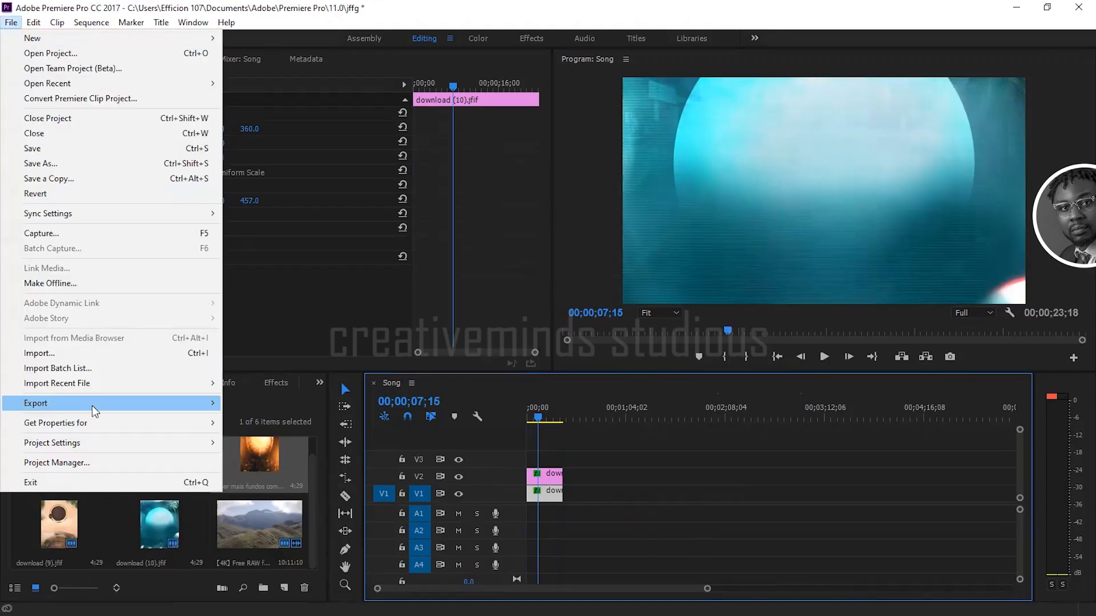
mouse_move(182, 410)
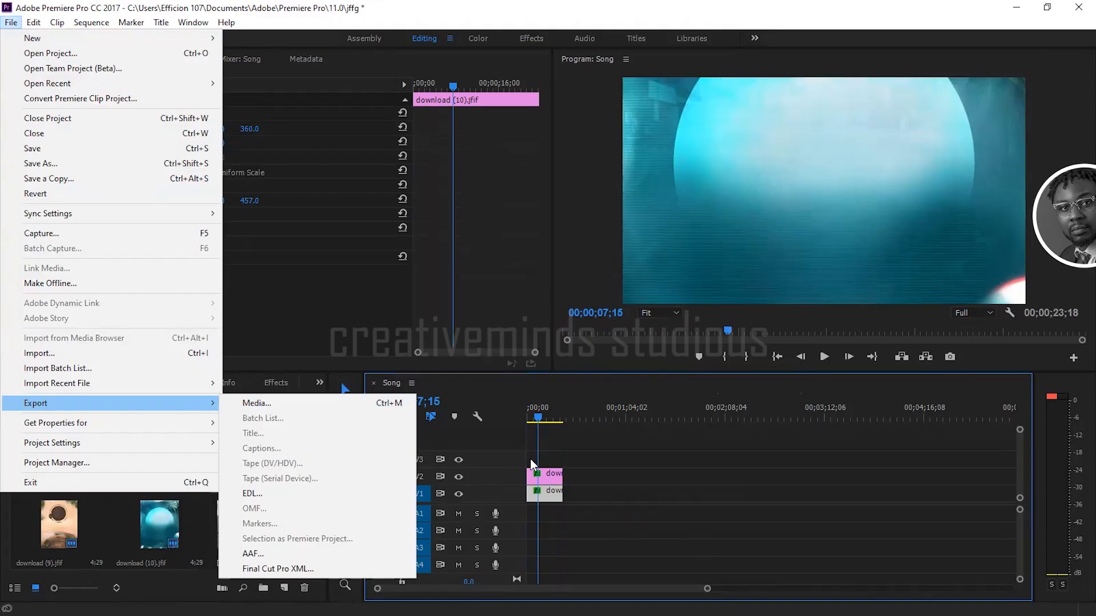
left_click(548, 478)
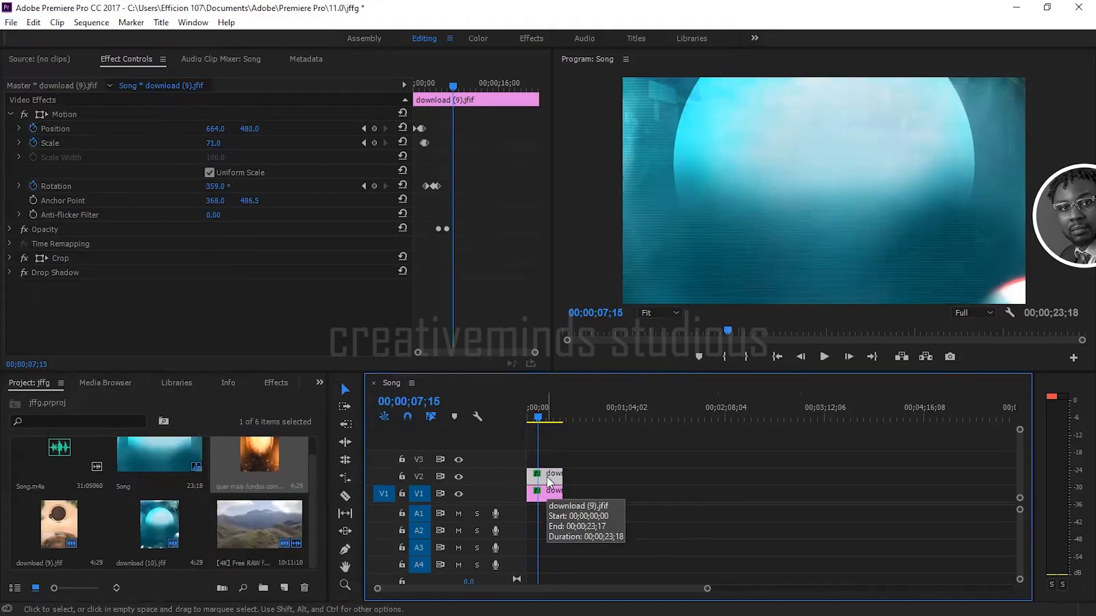
key("ctrl")
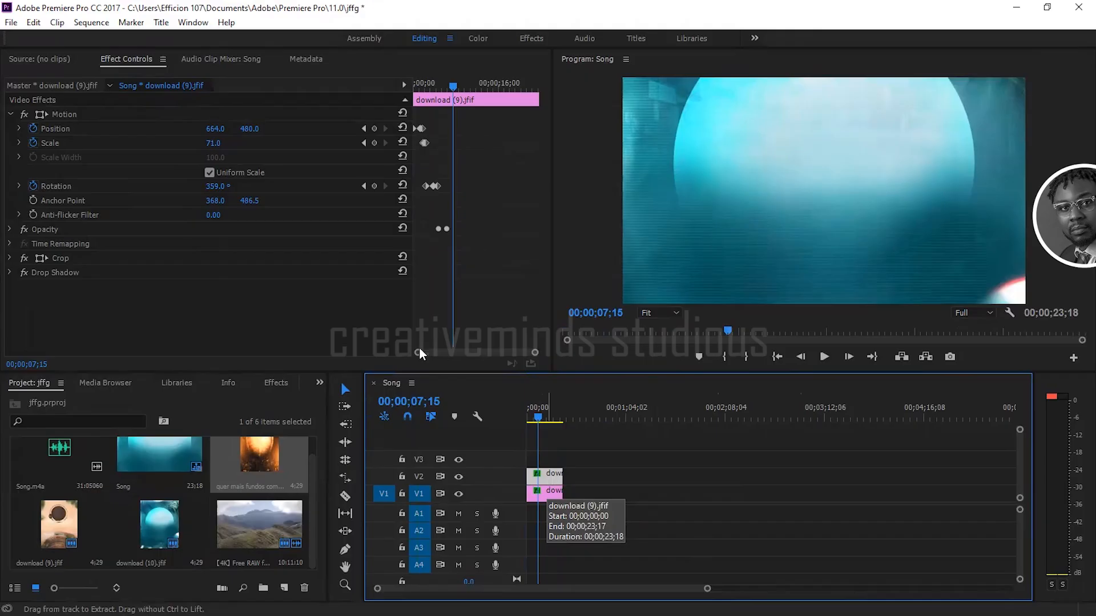
key("ctrl+m")
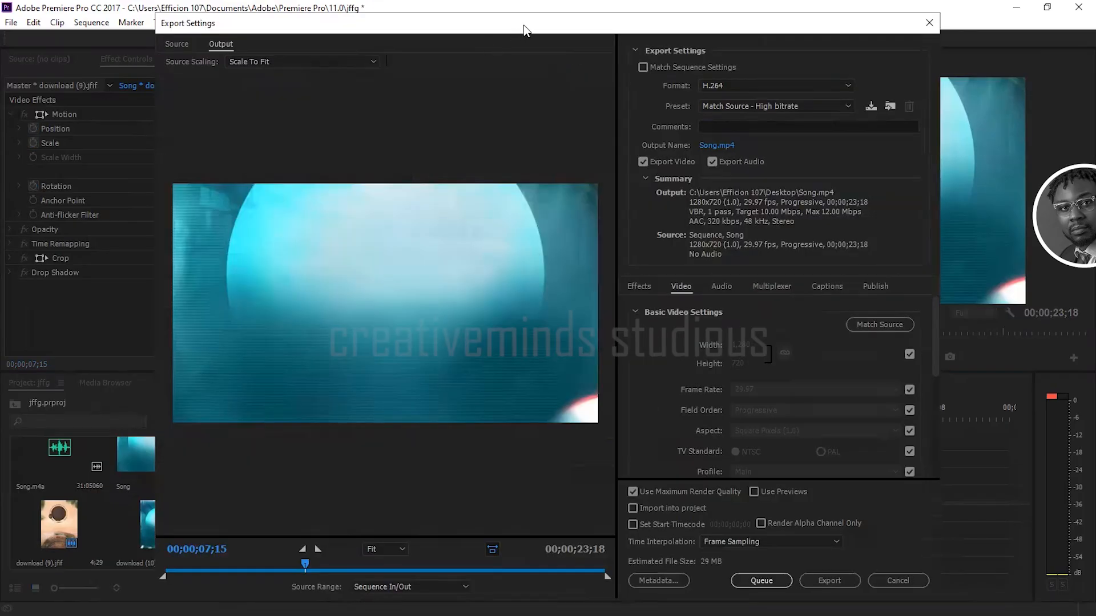
left_click_drag(526, 29, 452, 31)
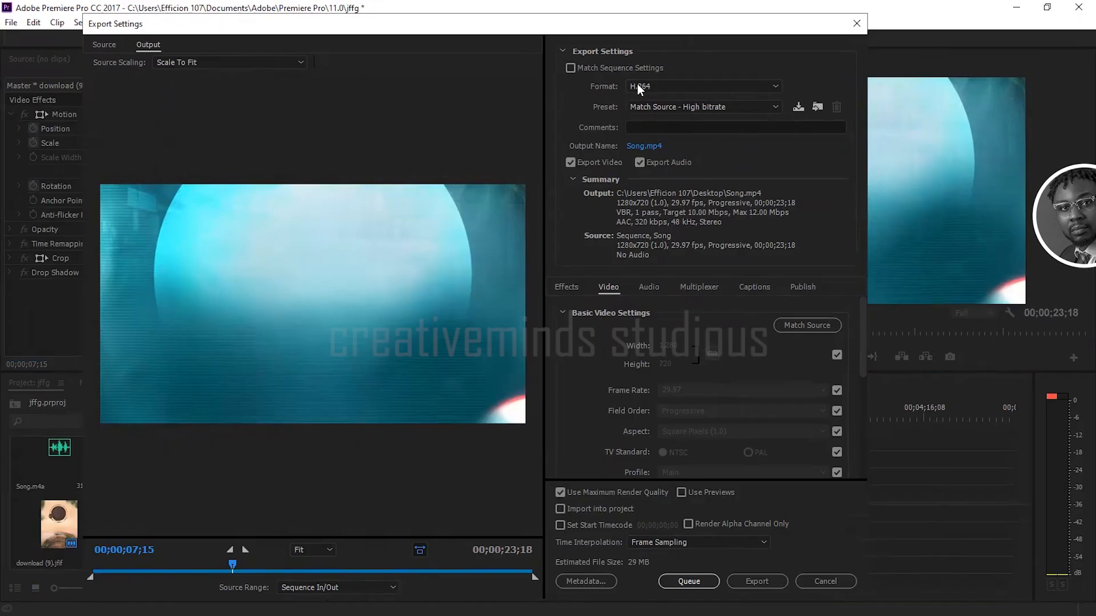
Step: Set the export format to H.264 with the HD 1080p 29.97 preset
left_click(655, 87)
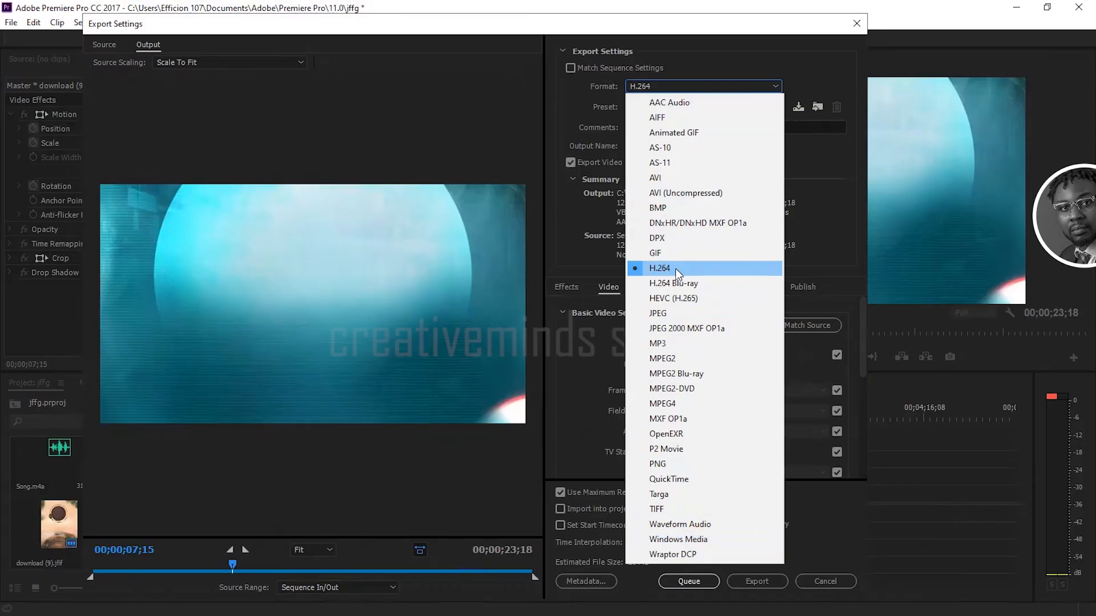
left_click(678, 271)
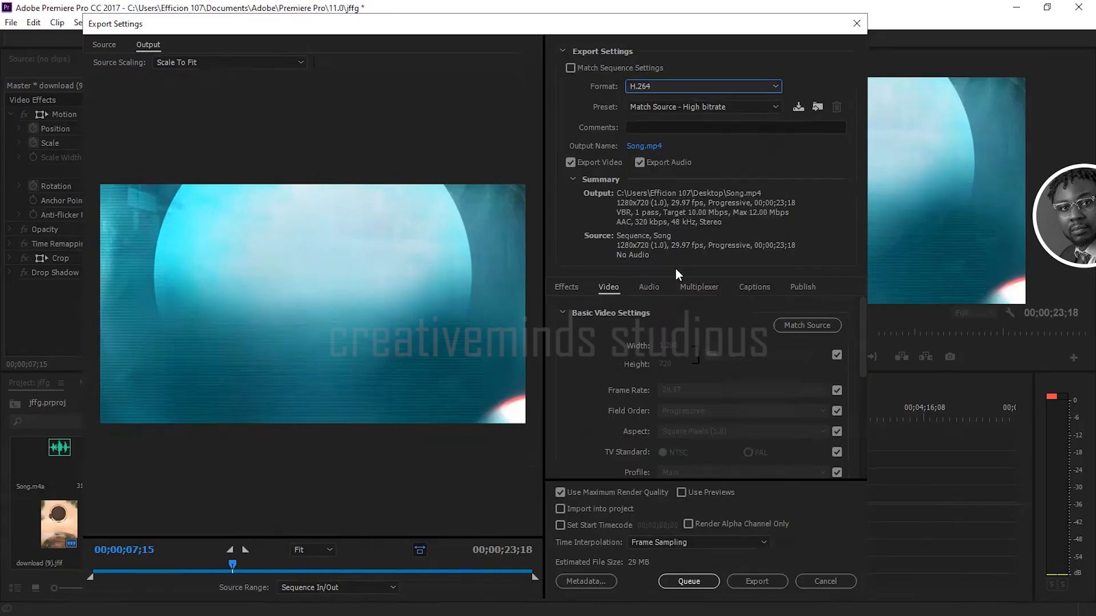
left_click(685, 110)
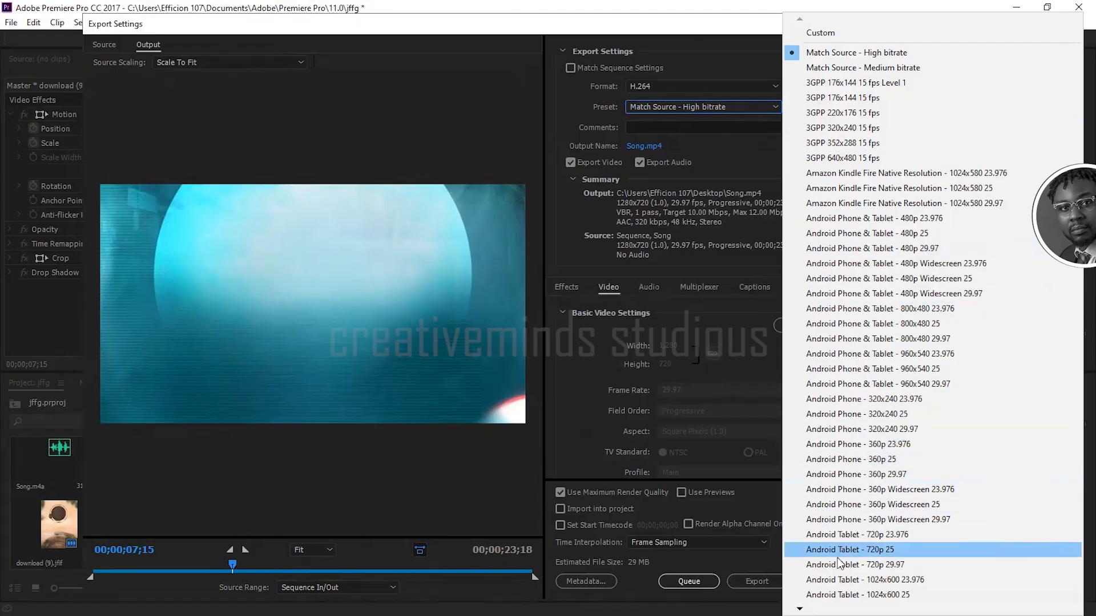
mouse_move(850, 613)
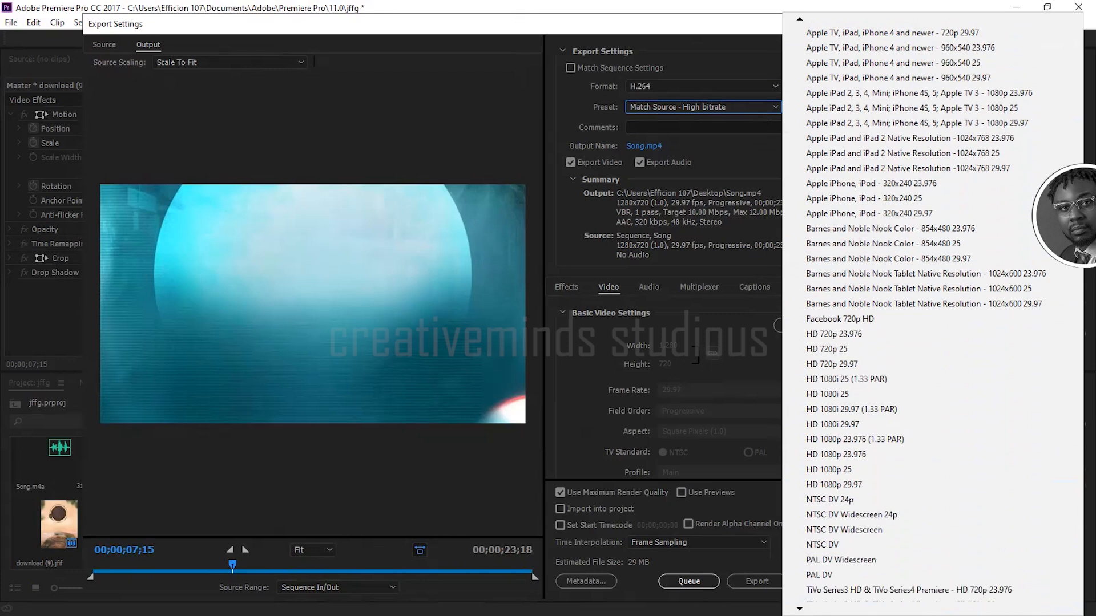
scroll(846, 579, "down", 4)
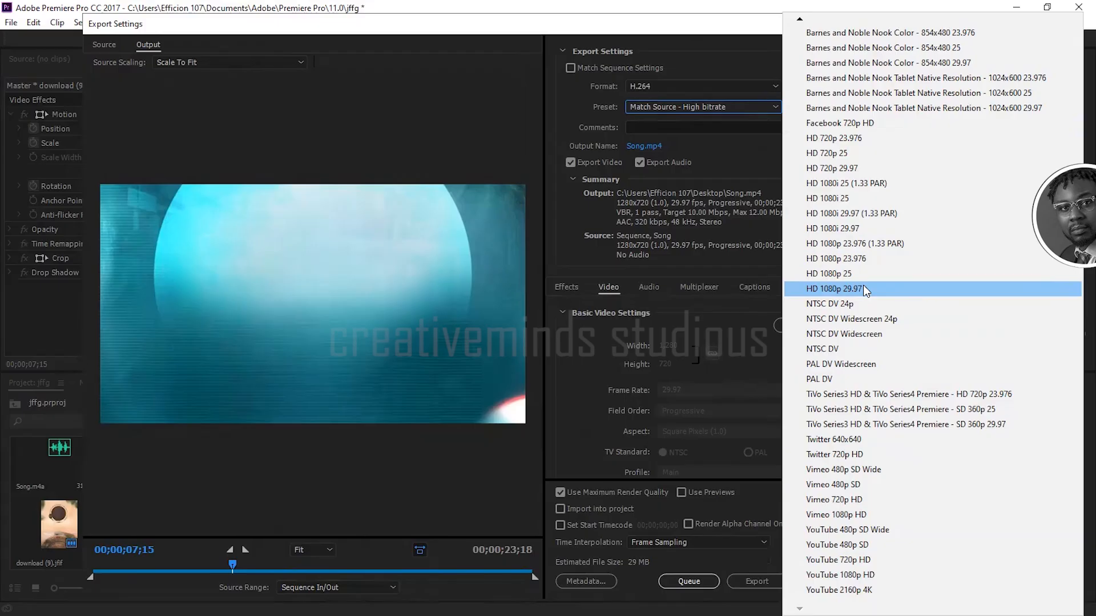
left_click(884, 292)
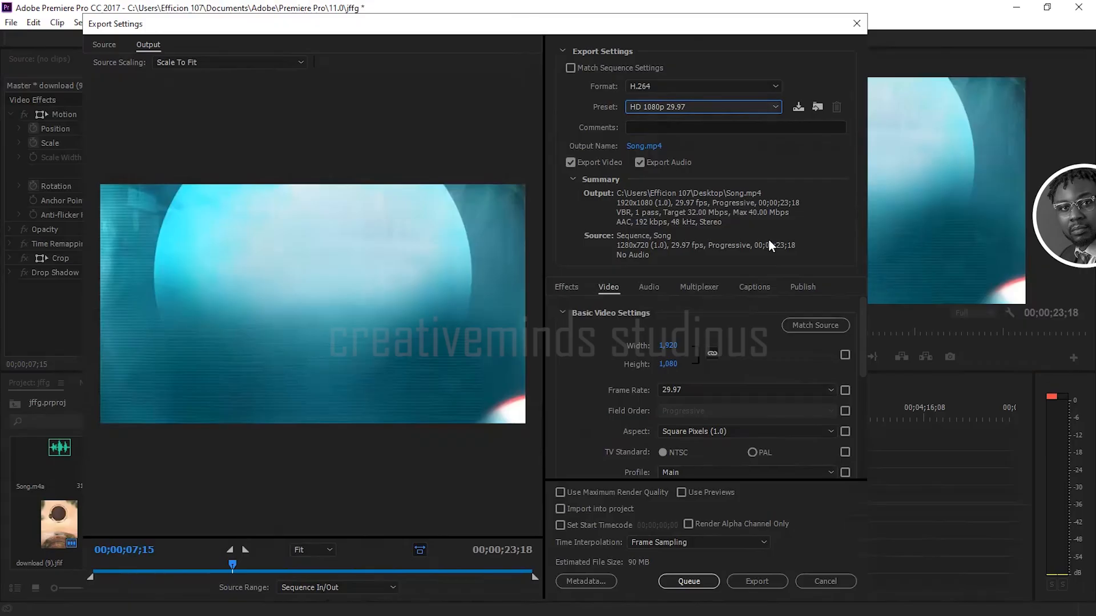
Step: Name the output file animation and save it to the Desktop as an MP4 video
left_click(650, 146)
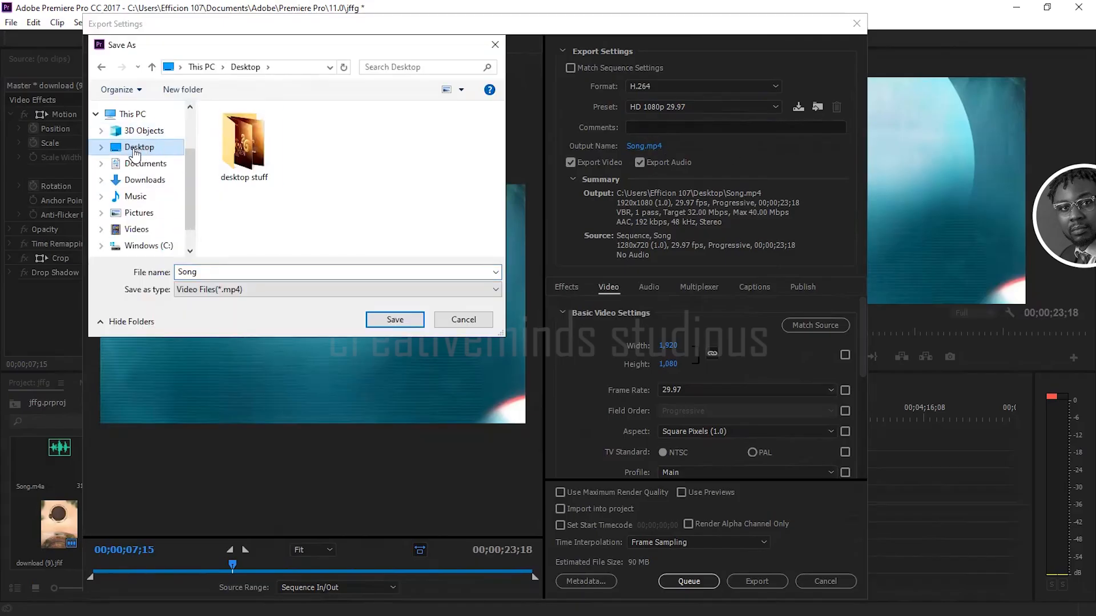
left_click(201, 274)
double_click(204, 272)
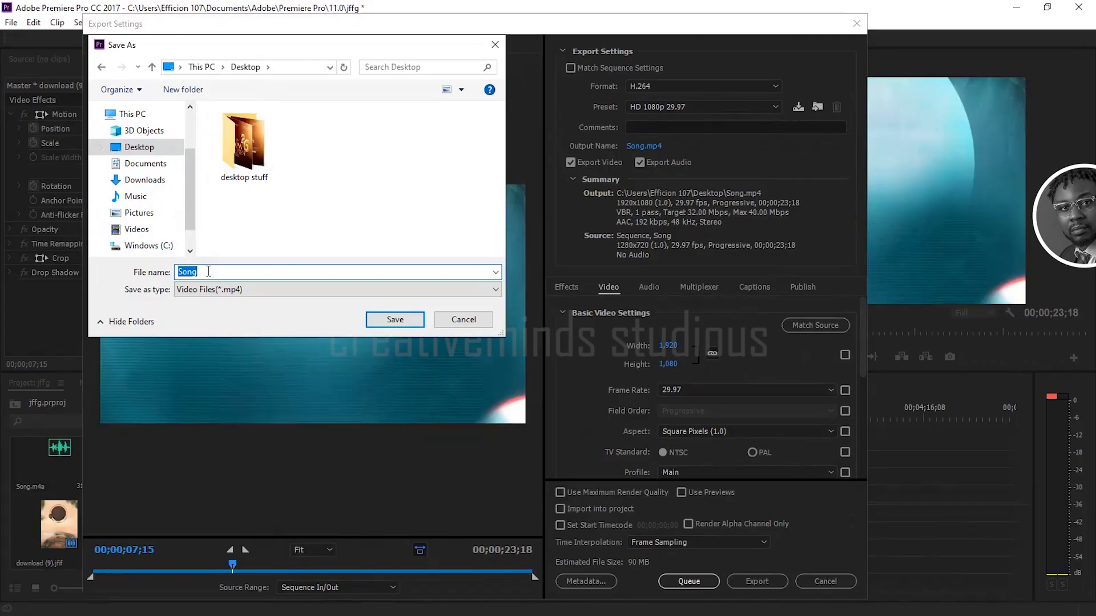
type("anima")
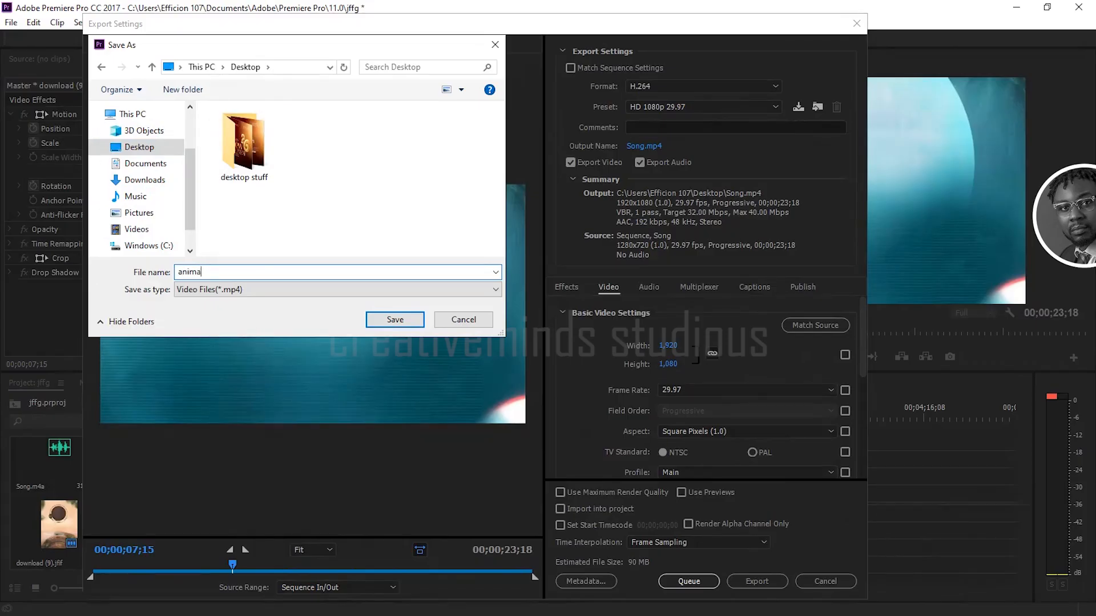
type("tion")
left_click(396, 320)
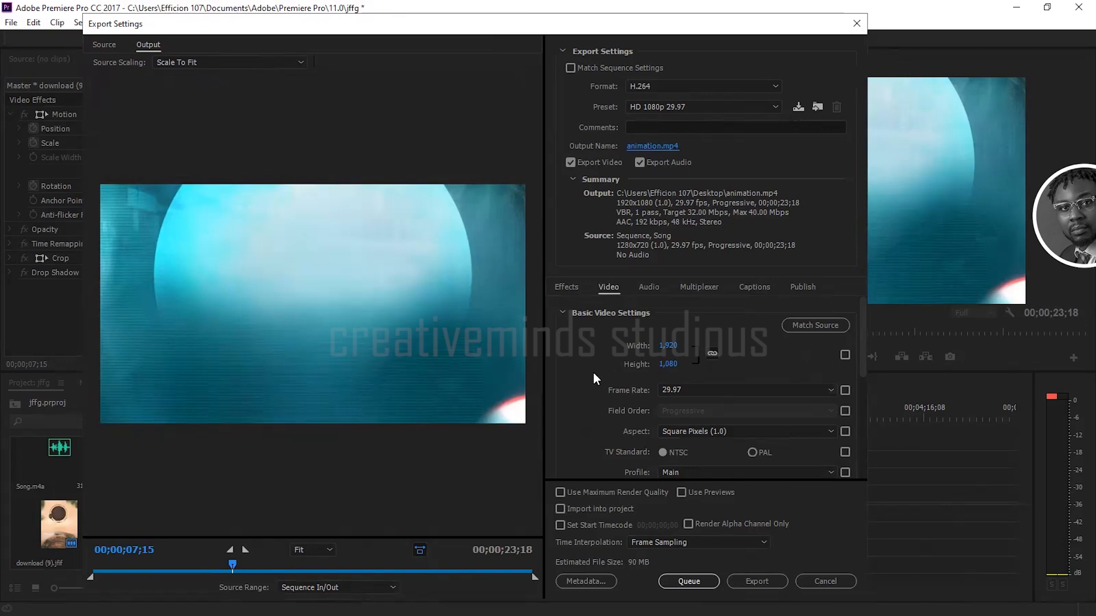
Step: Set the export's target bitrate to 10 Mbps, try 36.14 Mbps, and return it to 10 Mbps
scroll(594, 372, "down", 5)
scroll(574, 368, "up", 5)
scroll(587, 381, "down", 3)
scroll(583, 388, "down", 3)
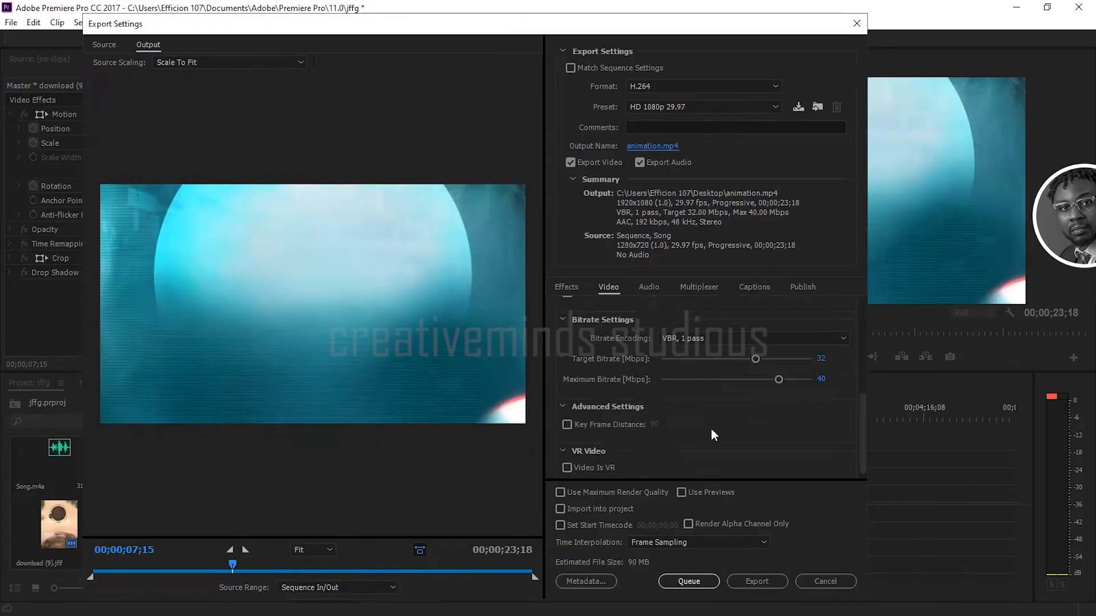
scroll(711, 430, "up", 2)
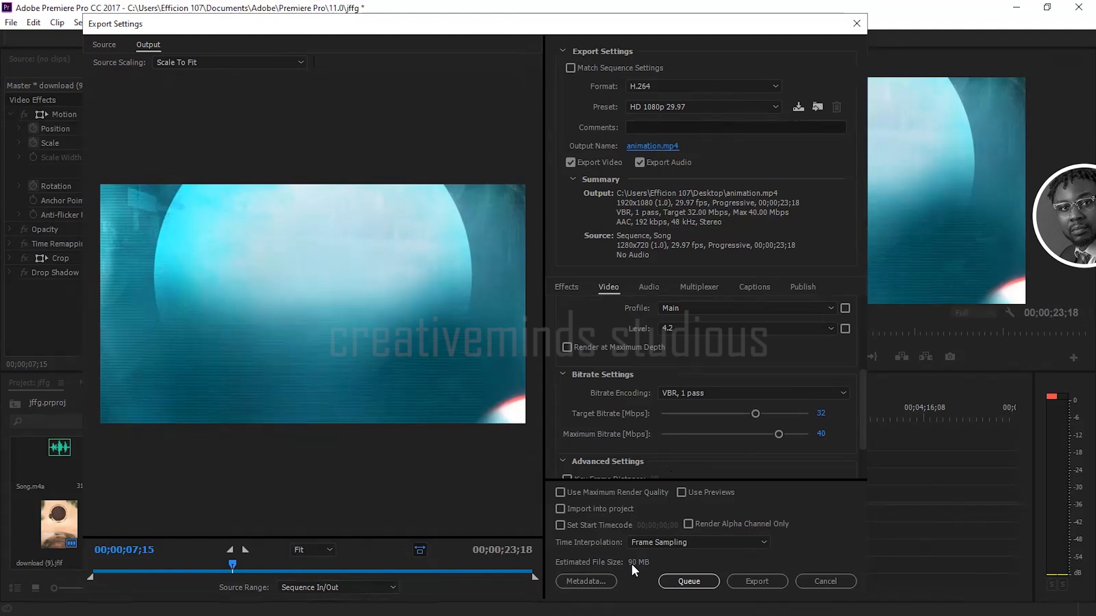
left_click(820, 414)
type("10")
key("Return")
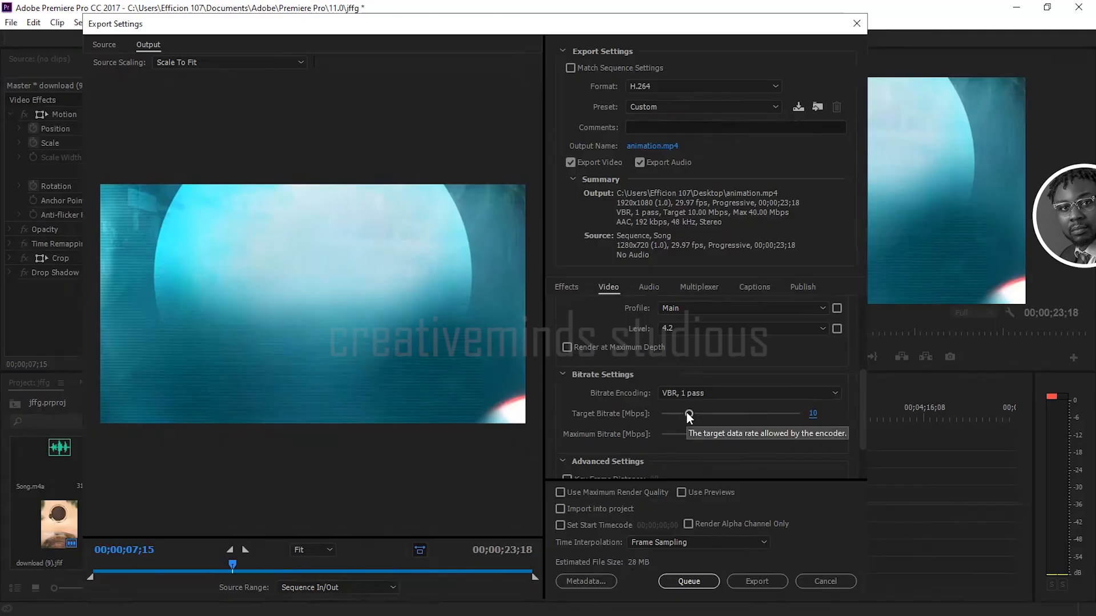
left_click_drag(692, 415, 765, 414)
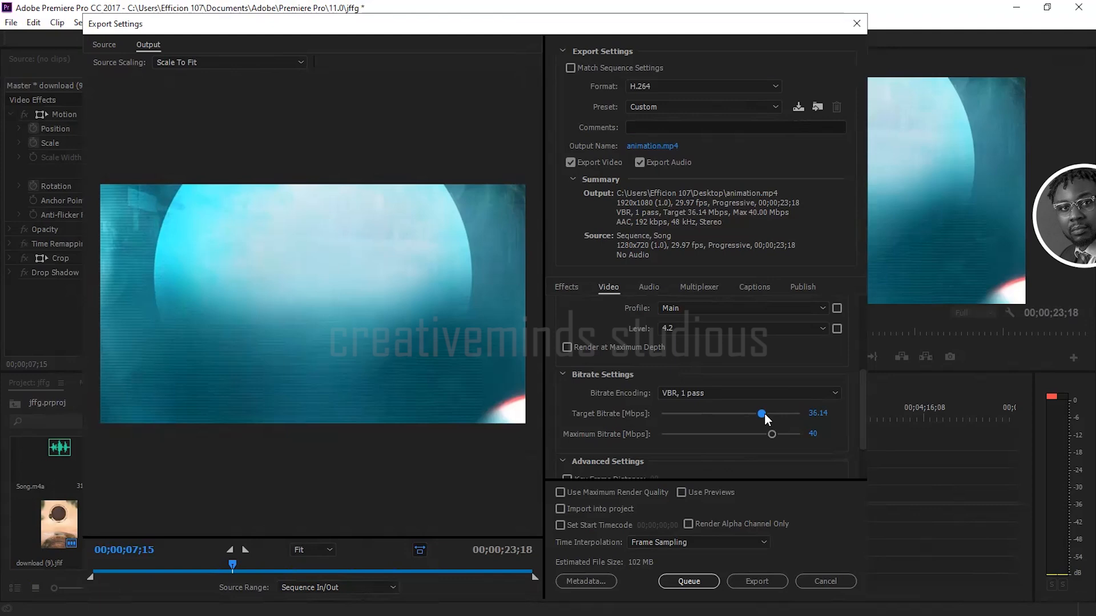
left_click_drag(765, 413, 692, 409)
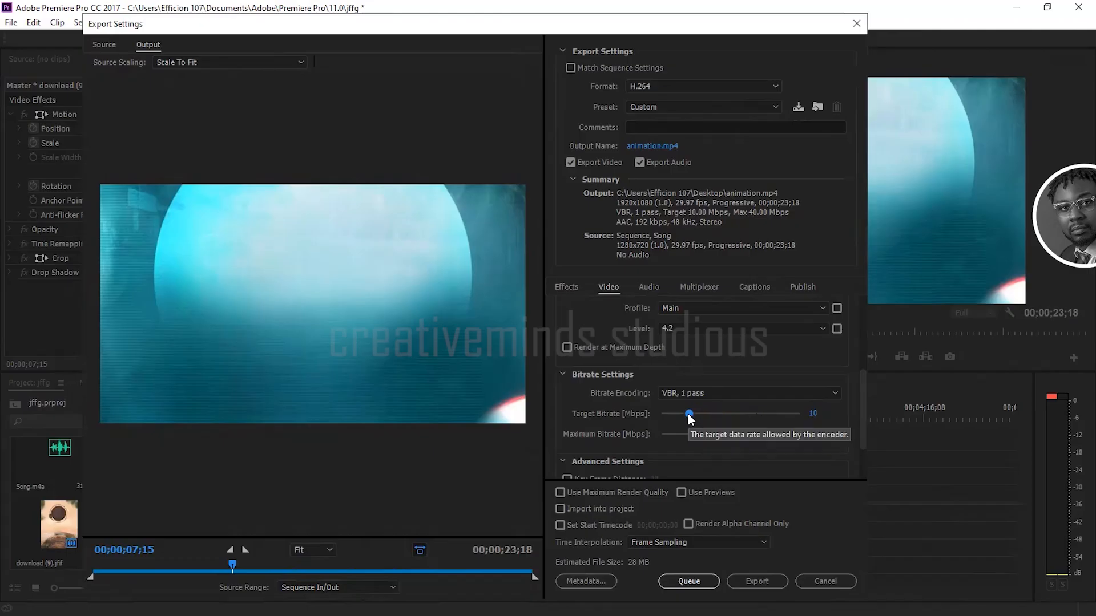
Step: Set the export's target bitrate to 5 Mbps
left_click(812, 415)
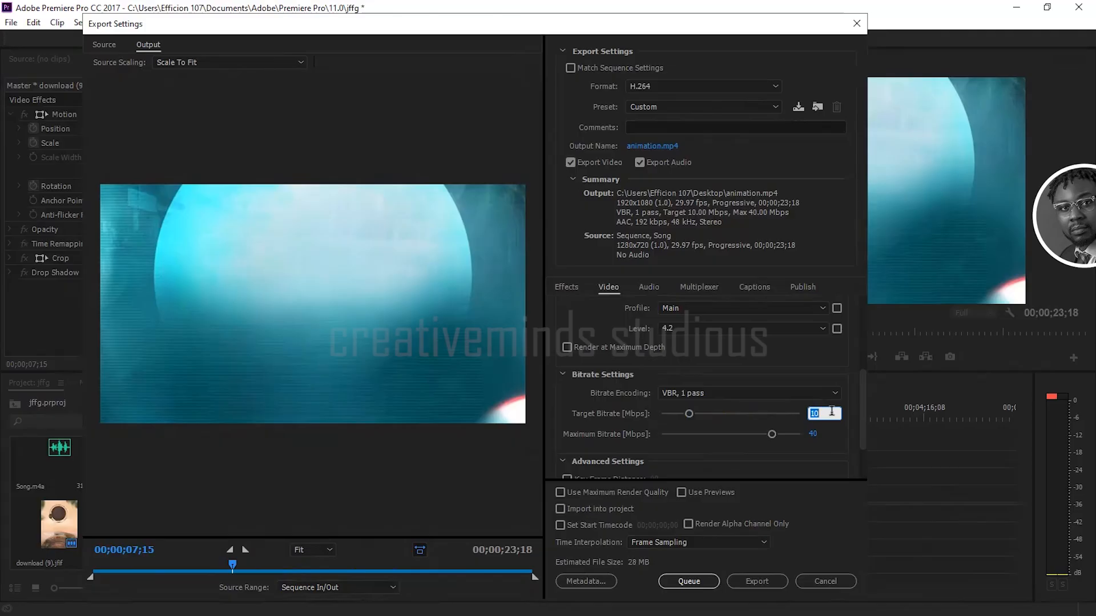
type("5")
key("Return")
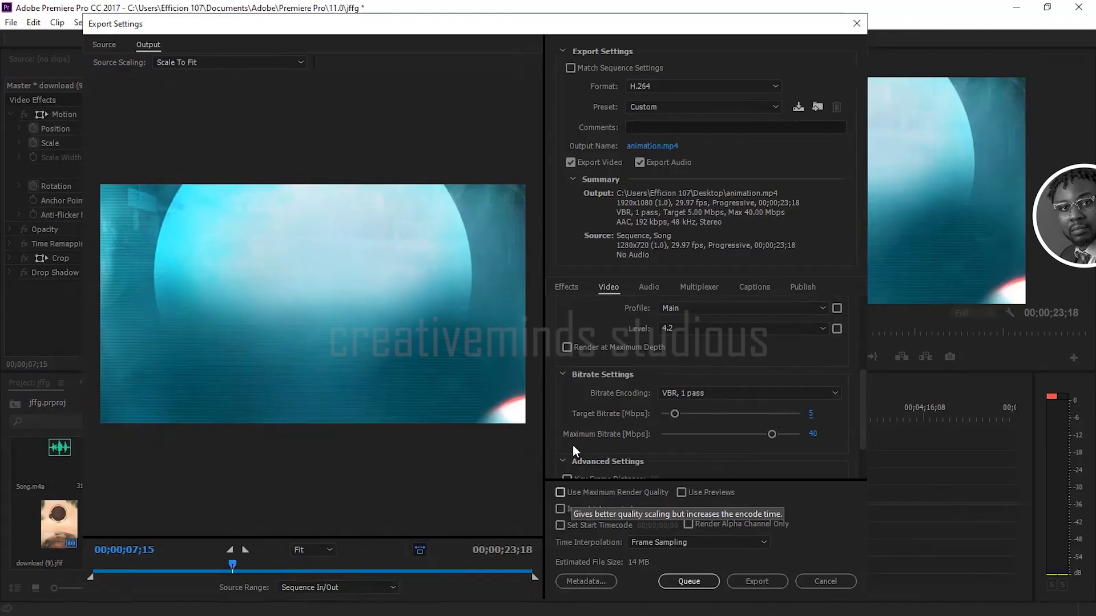
Step: Enable Use Maximum Render Quality and export the sequence
scroll(598, 431, "down", 2)
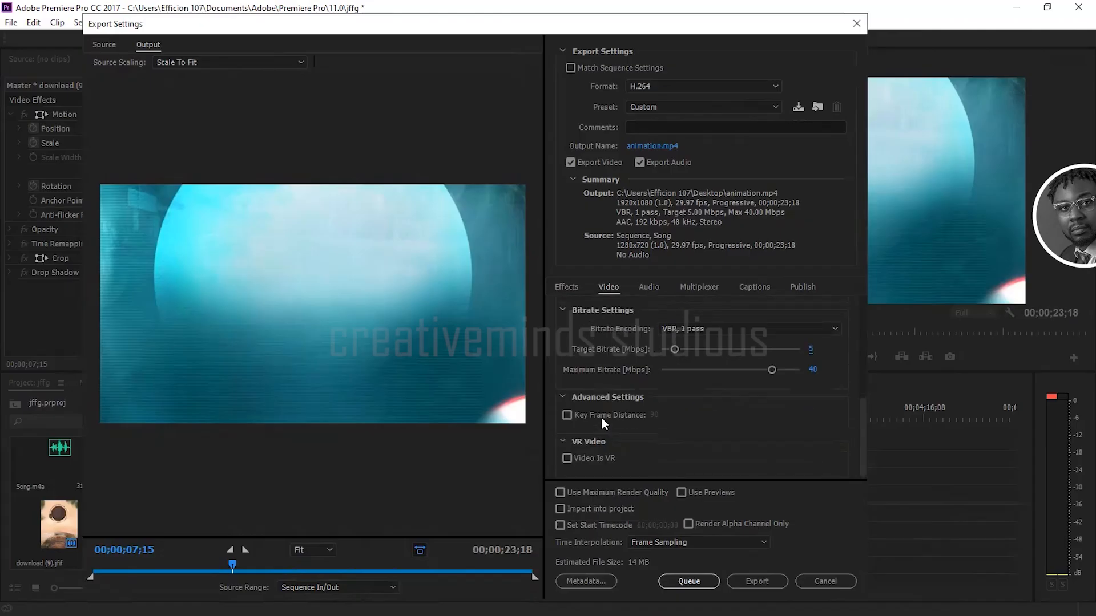
scroll(603, 409, "up", 2)
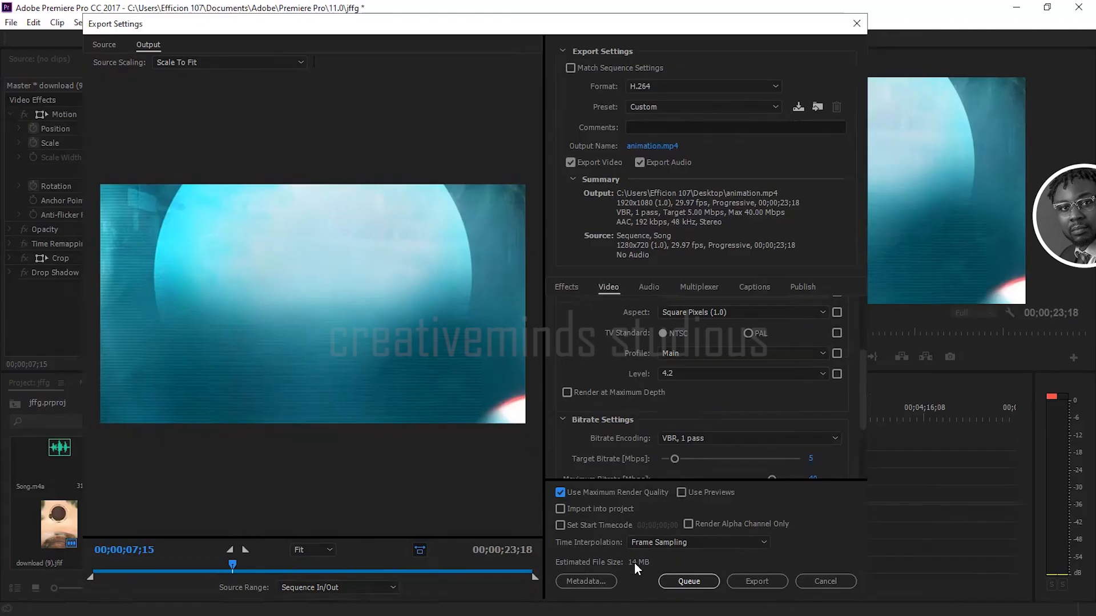
left_click(761, 581)
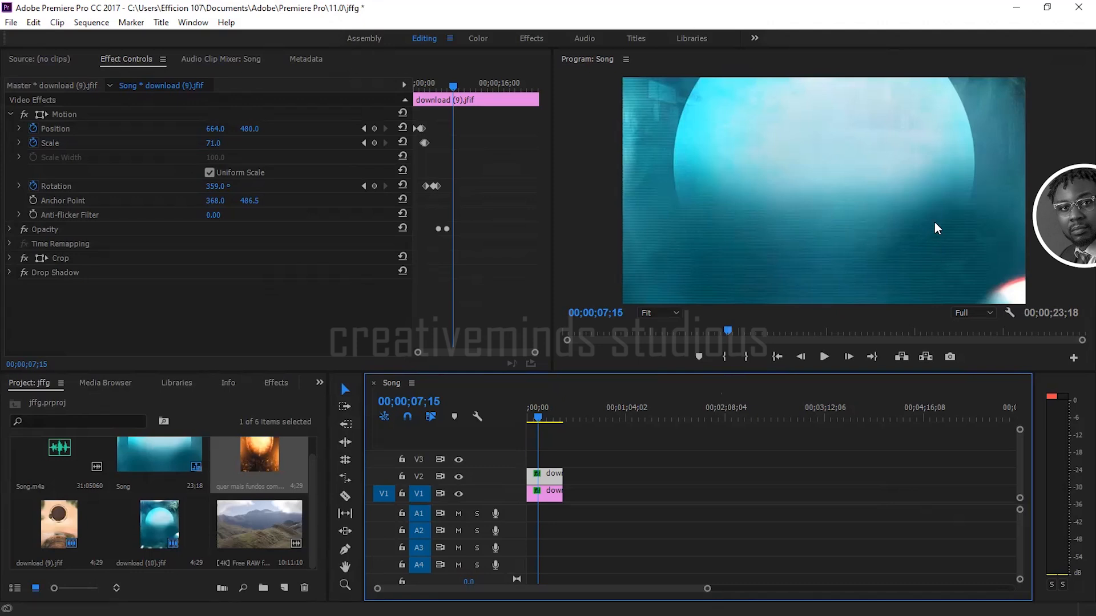
left_click(573, 261)
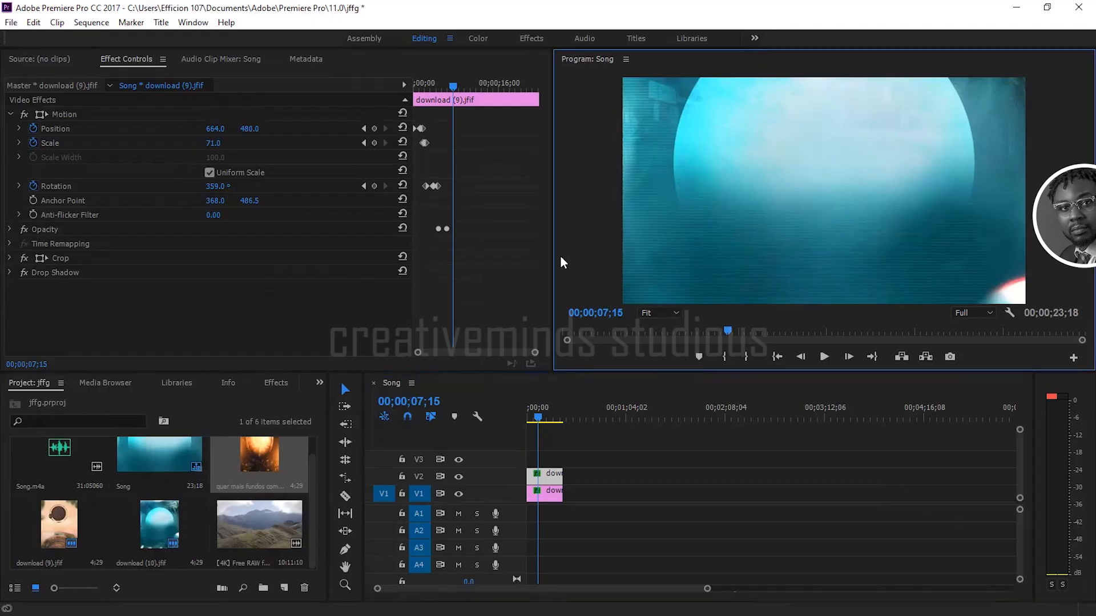